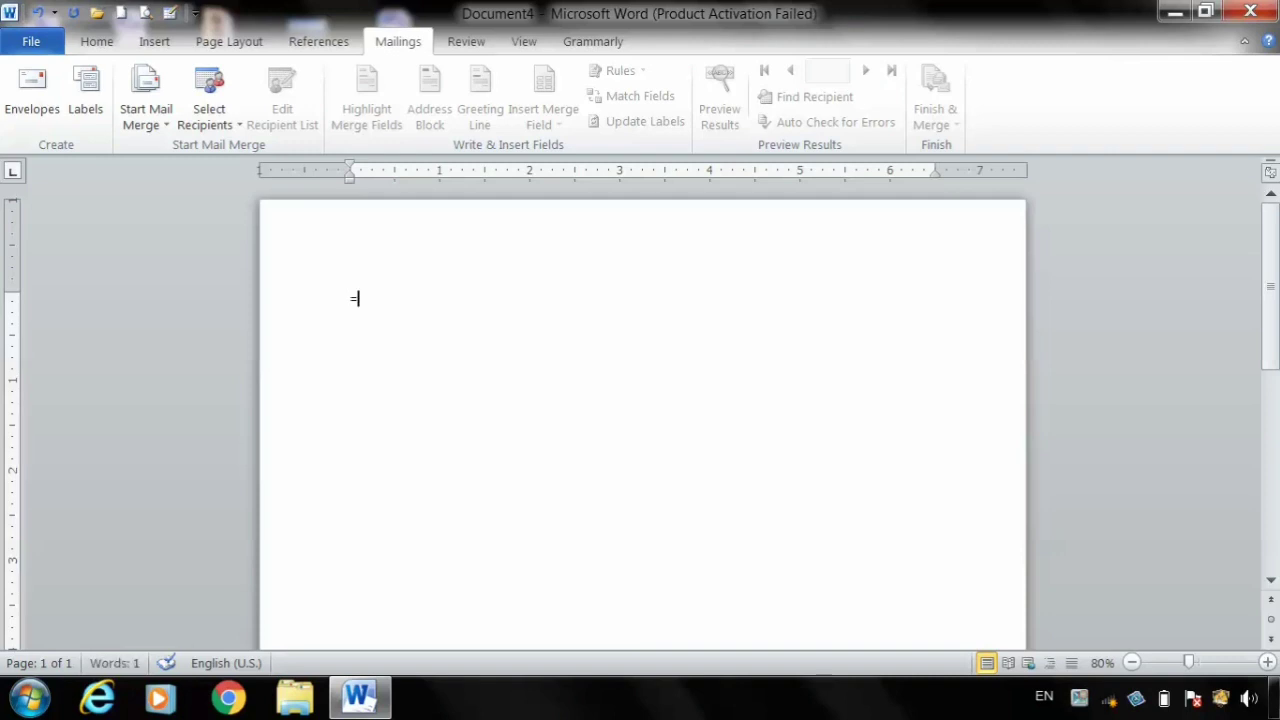
# - Generate three paragraphs of sample text with =rand() and add empty lines above them
pyautogui.write('ra')
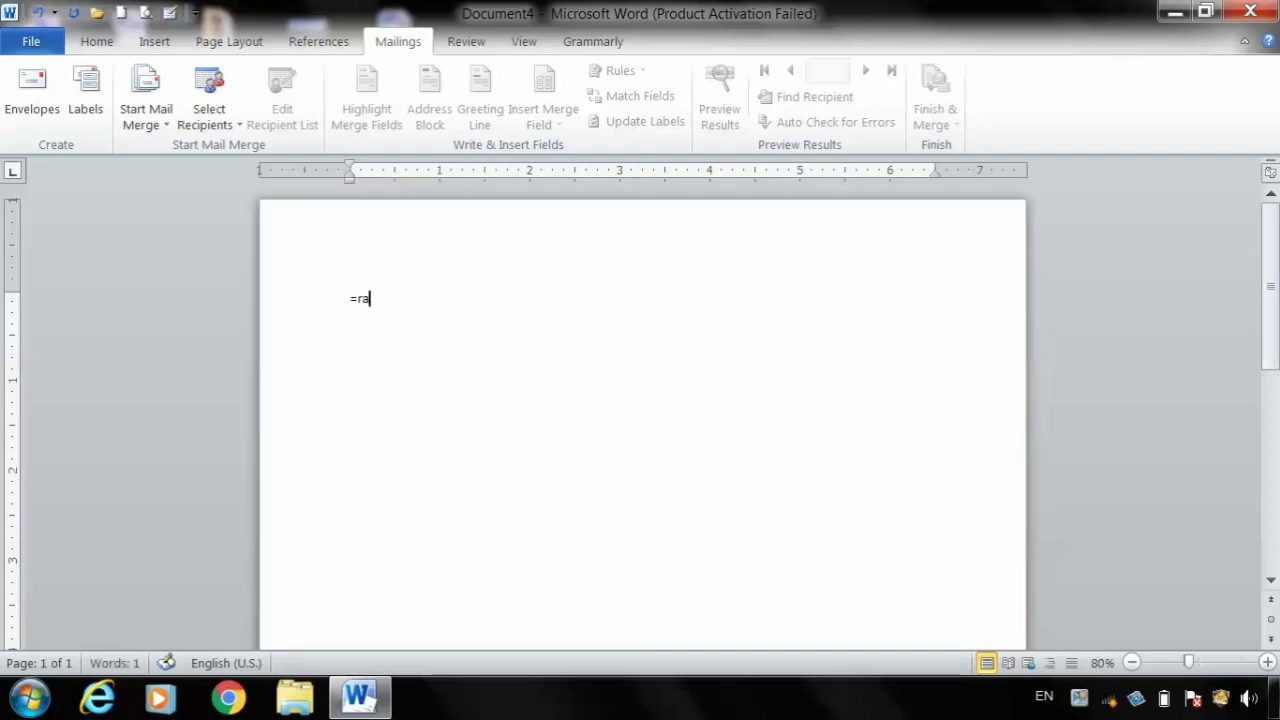
pyautogui.write('nd')
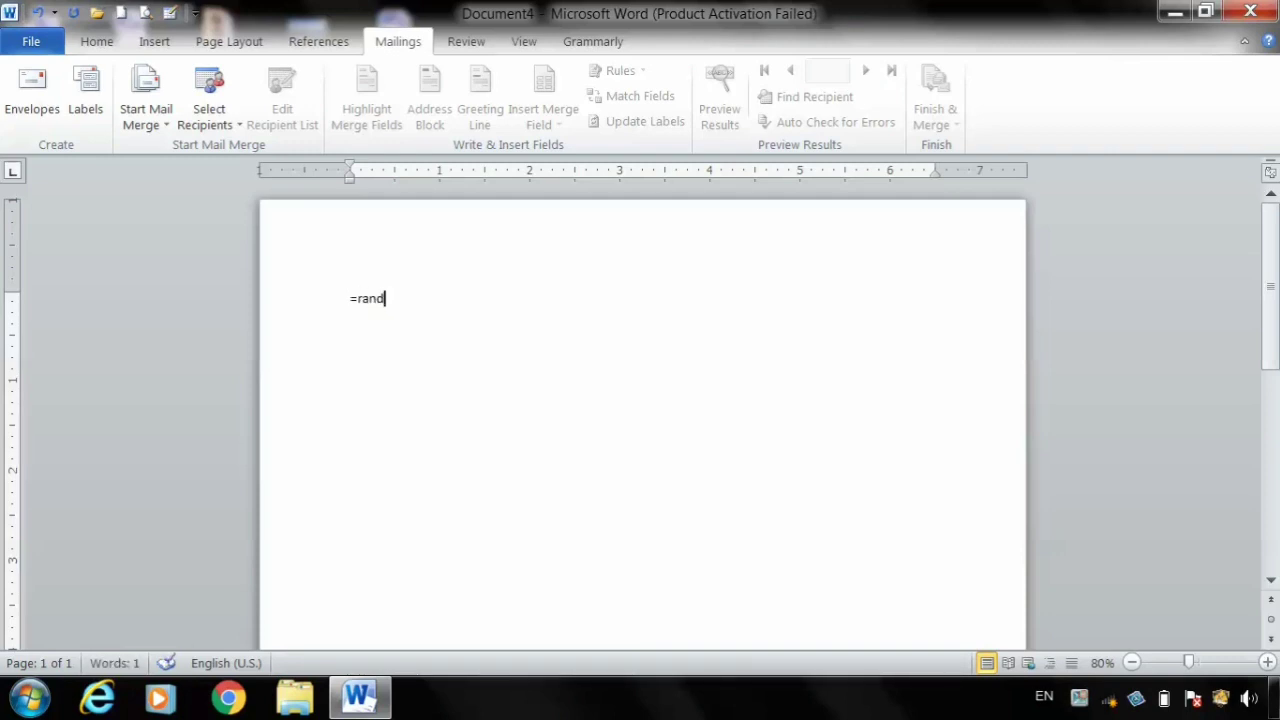
pyautogui.write('()')
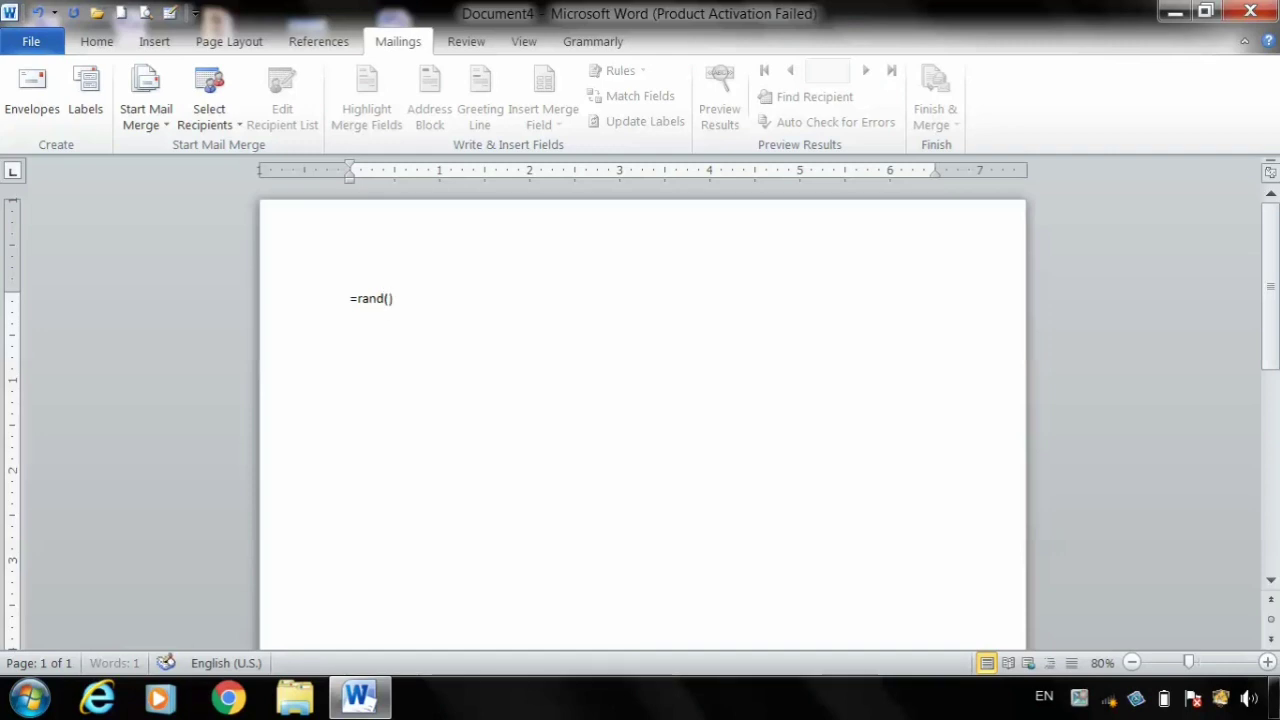
pyautogui.press('Return')
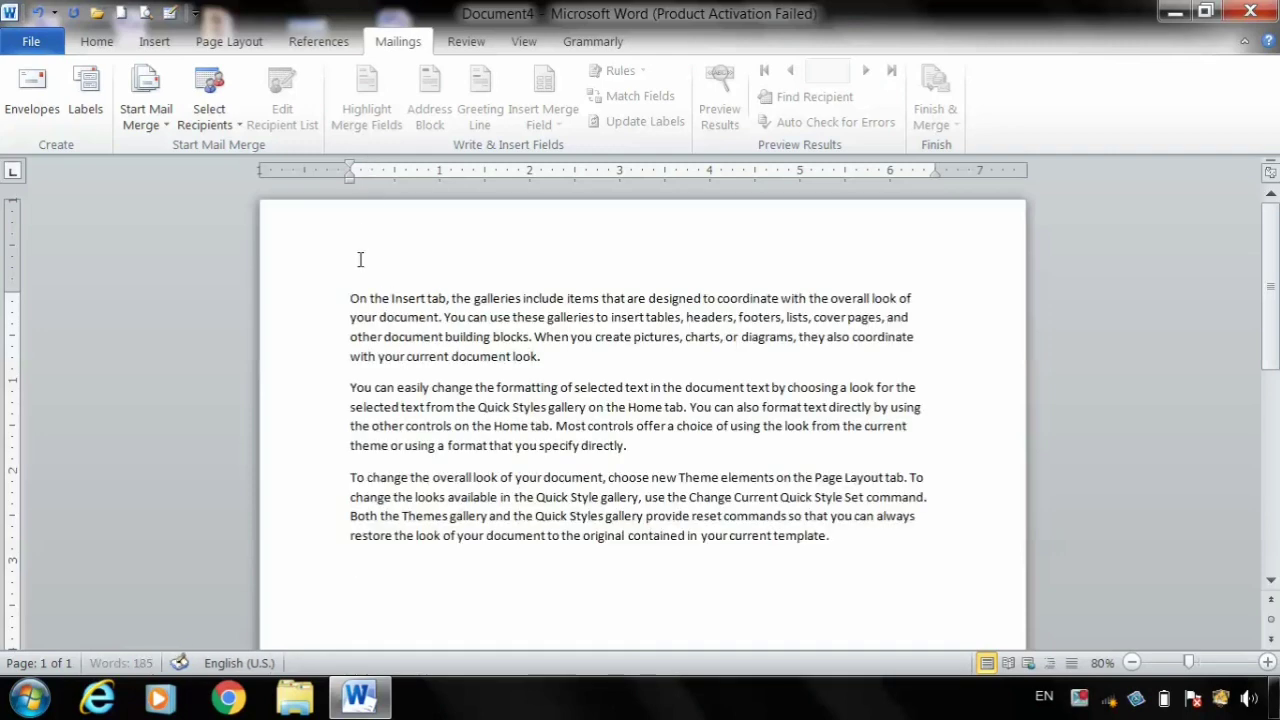
pyautogui.click(345, 298)
pyautogui.press('Return')
pyautogui.press('Return')
pyautogui.press('Return')
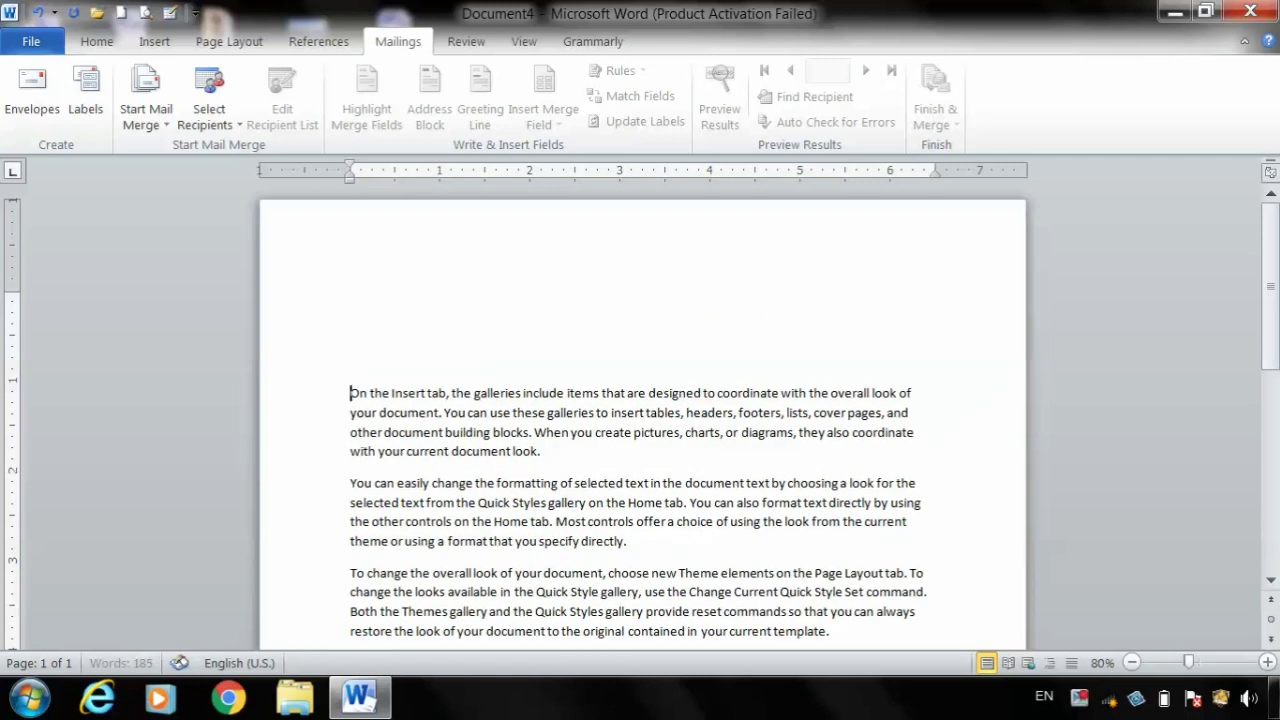
pyautogui.click(350, 301)
# - Browse the Start Mail Merge document types, then show the Select Recipients source choices
pyautogui.click(160, 133)
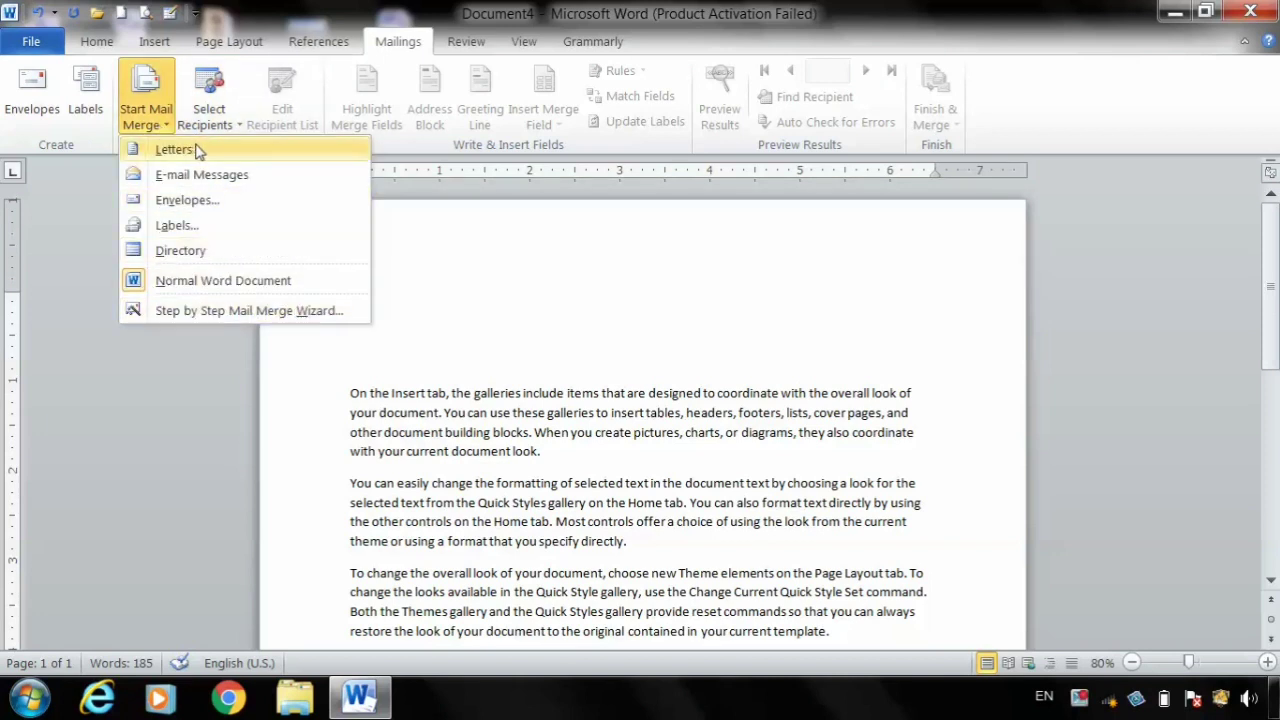
pyautogui.click(222, 128)
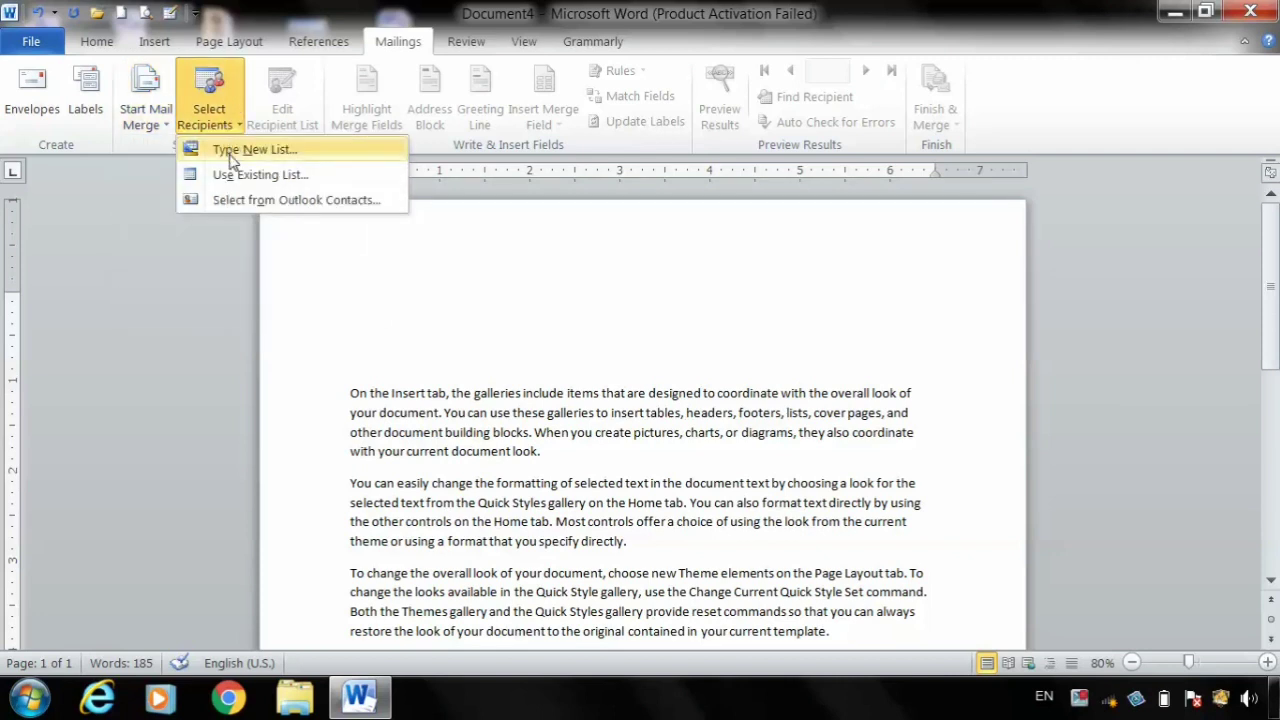
pyautogui.click(158, 128)
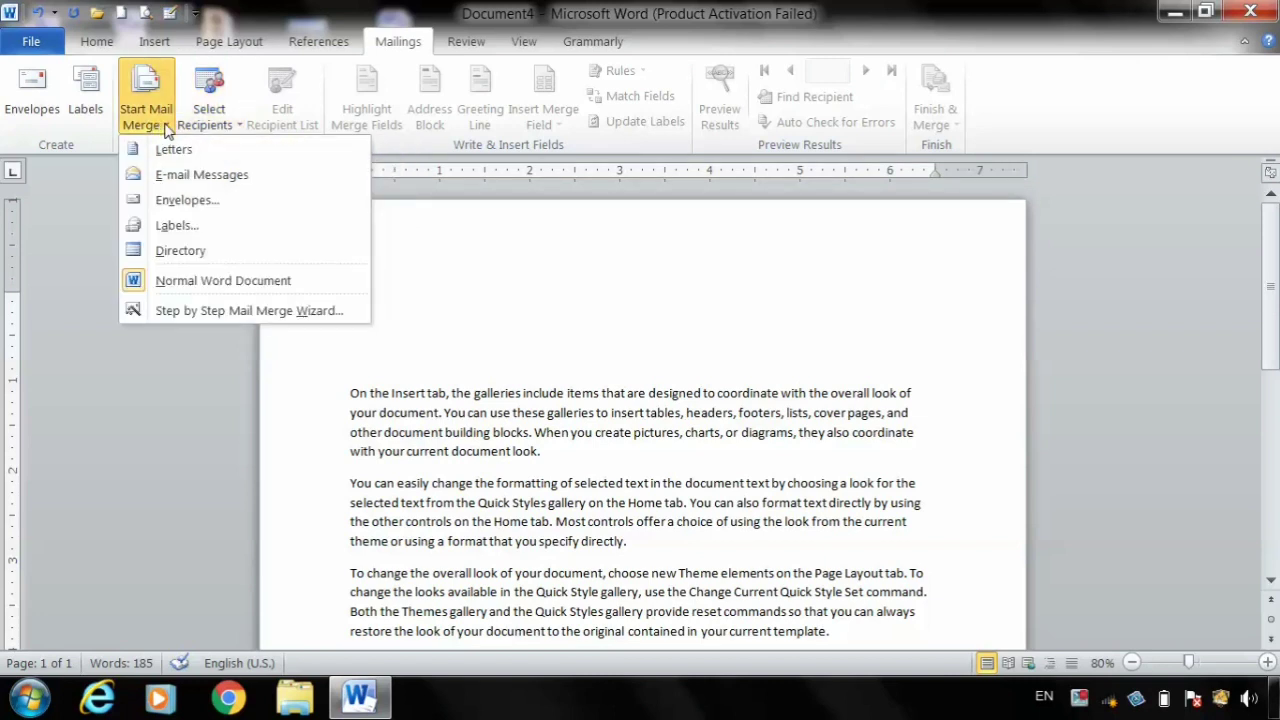
pyautogui.click(228, 124)
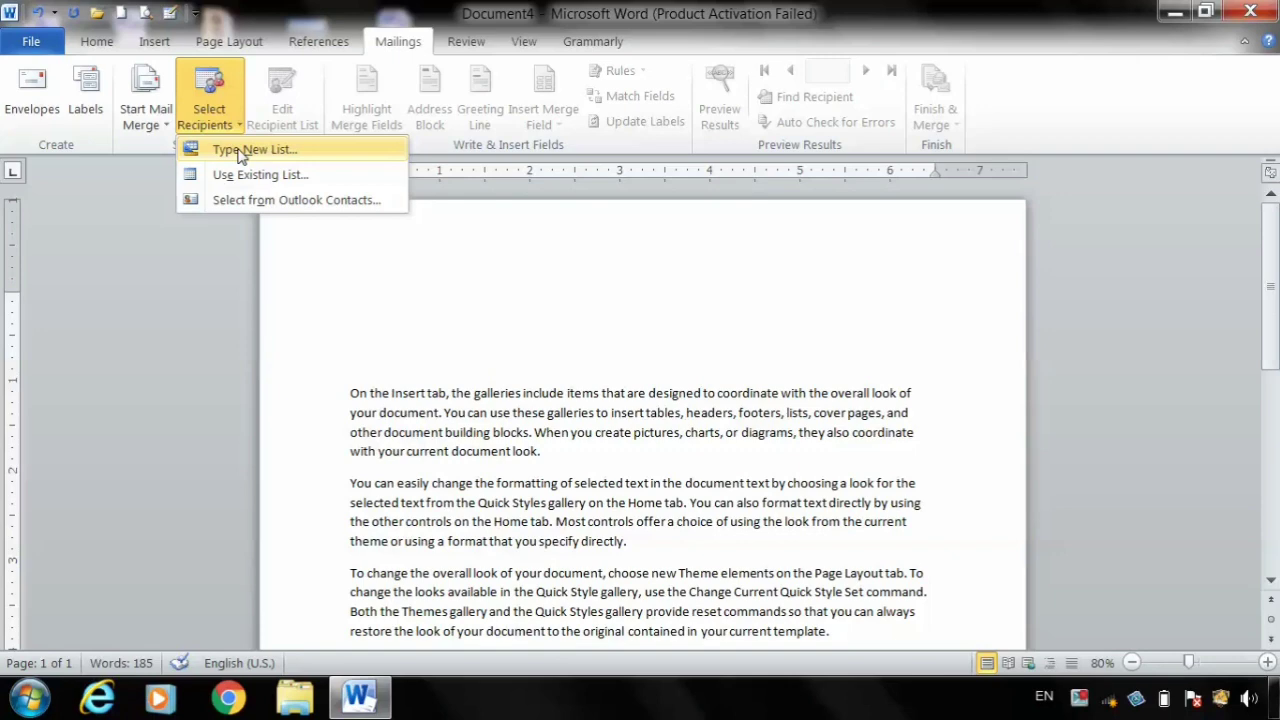
# - Choose Type New List and bring up Customize Columns for the new address list
pyautogui.click(240, 152)
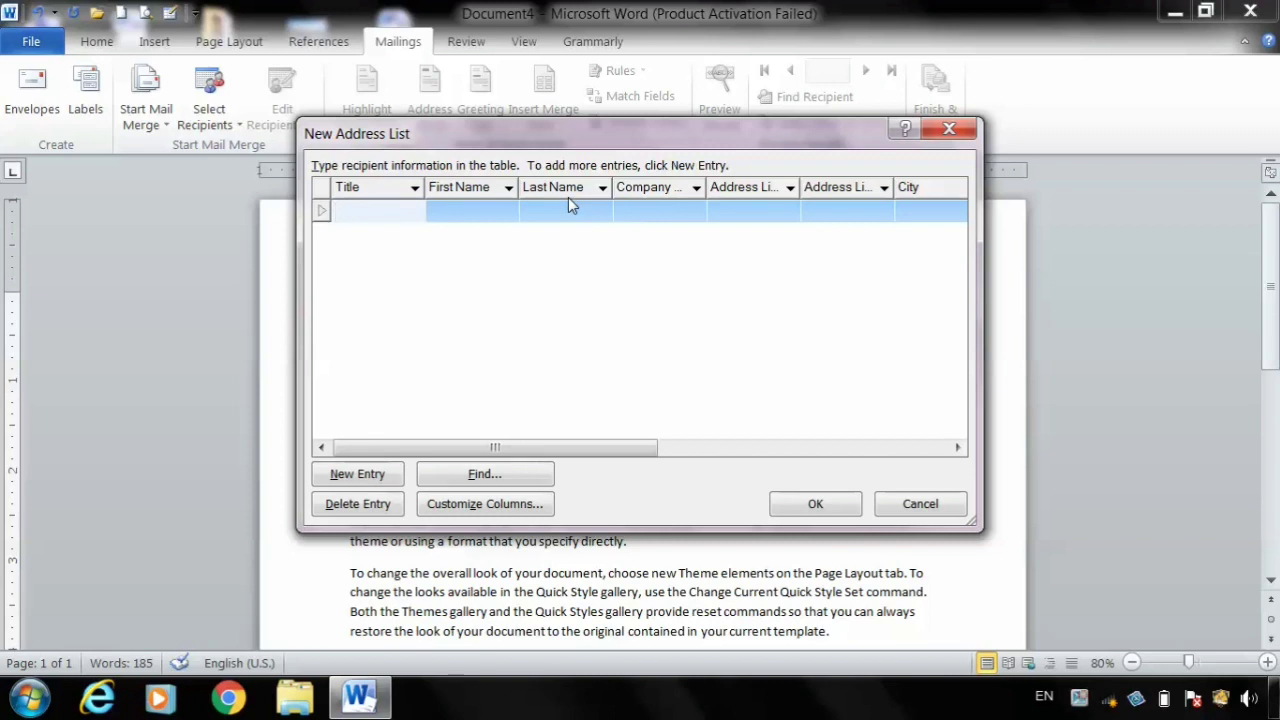
pyautogui.click(487, 505)
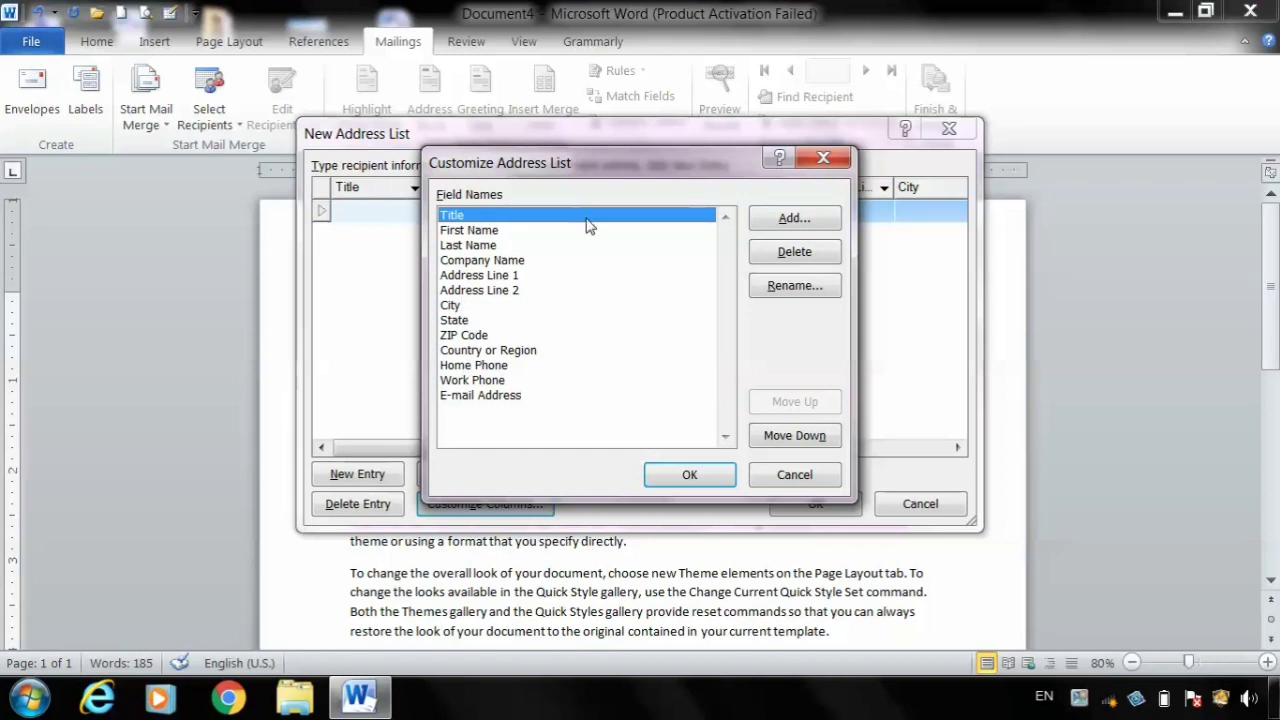
# - Delete the Title, E-mail Address and Work Phone fields from the address list
pyautogui.click(795, 251)
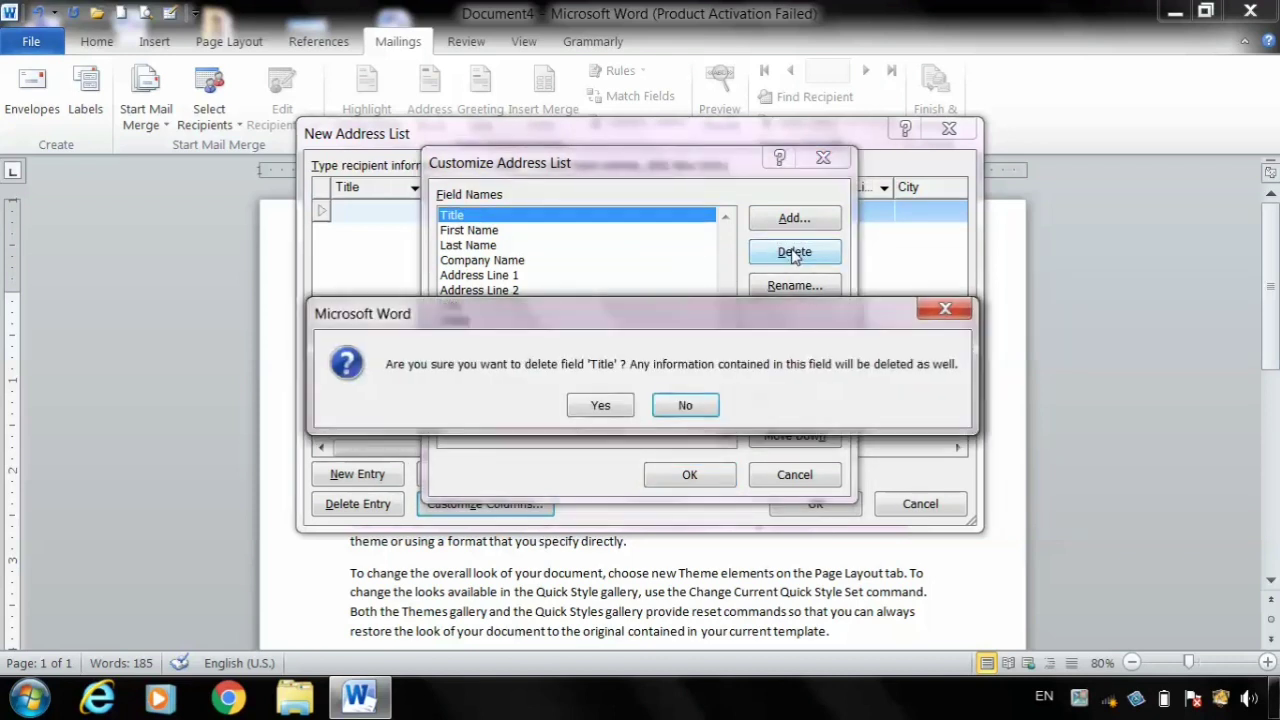
pyautogui.click(600, 405)
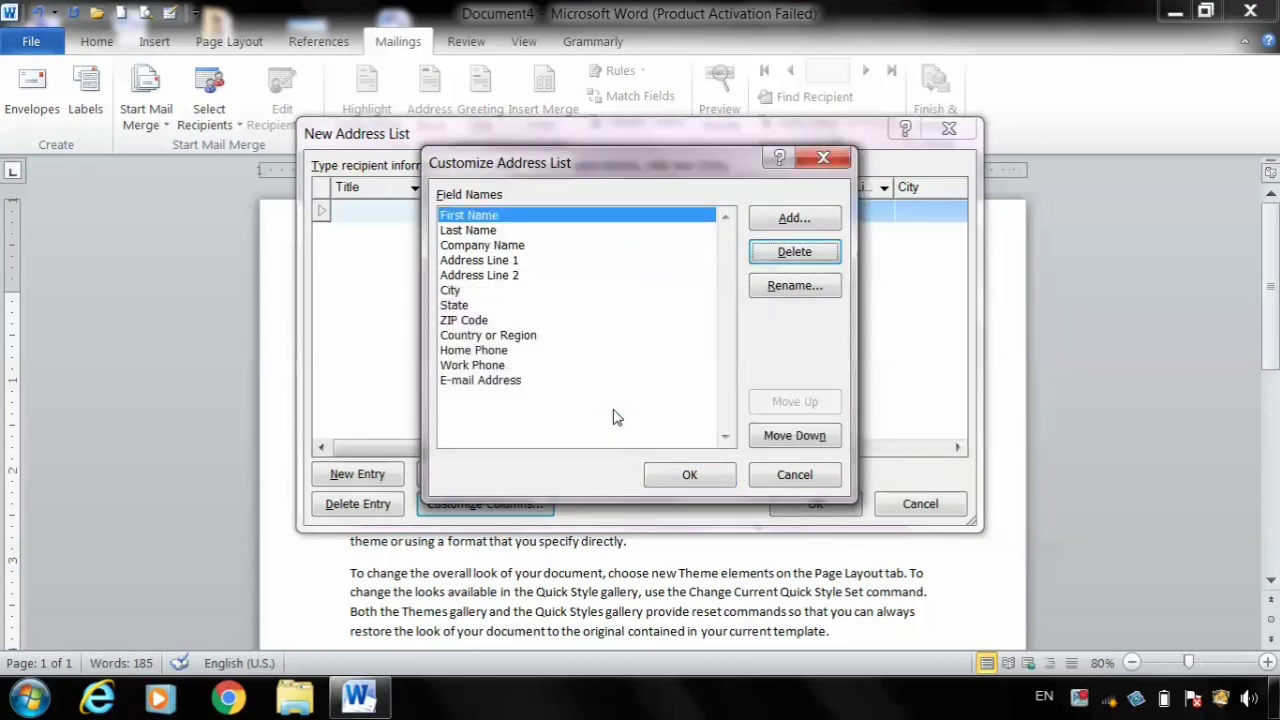
pyautogui.click(490, 382)
pyautogui.click(795, 252)
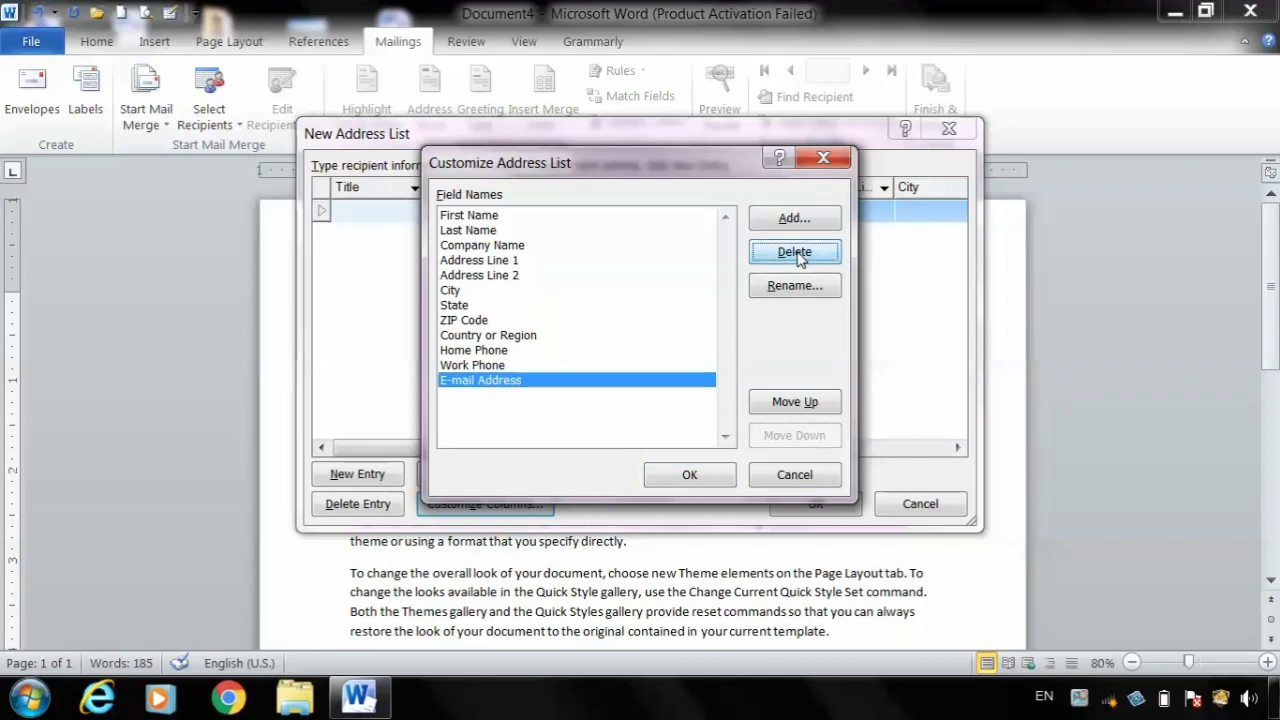
pyautogui.click(600, 405)
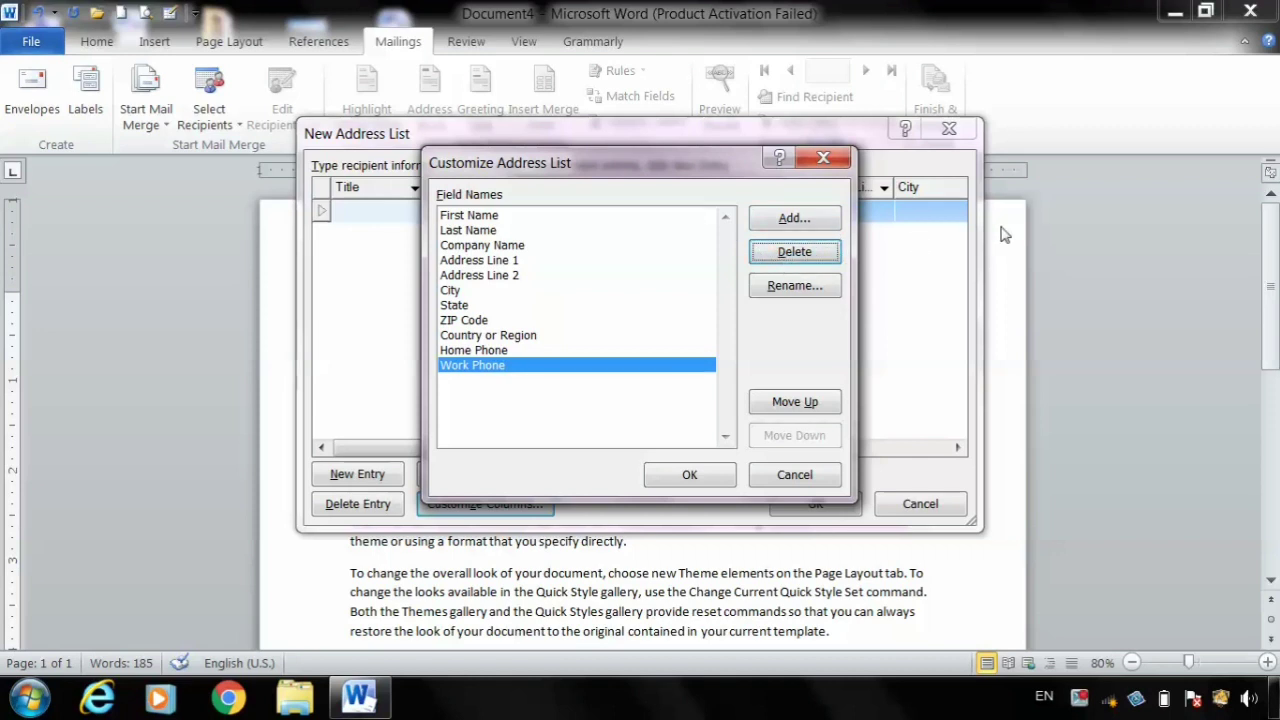
pyautogui.press('Return')
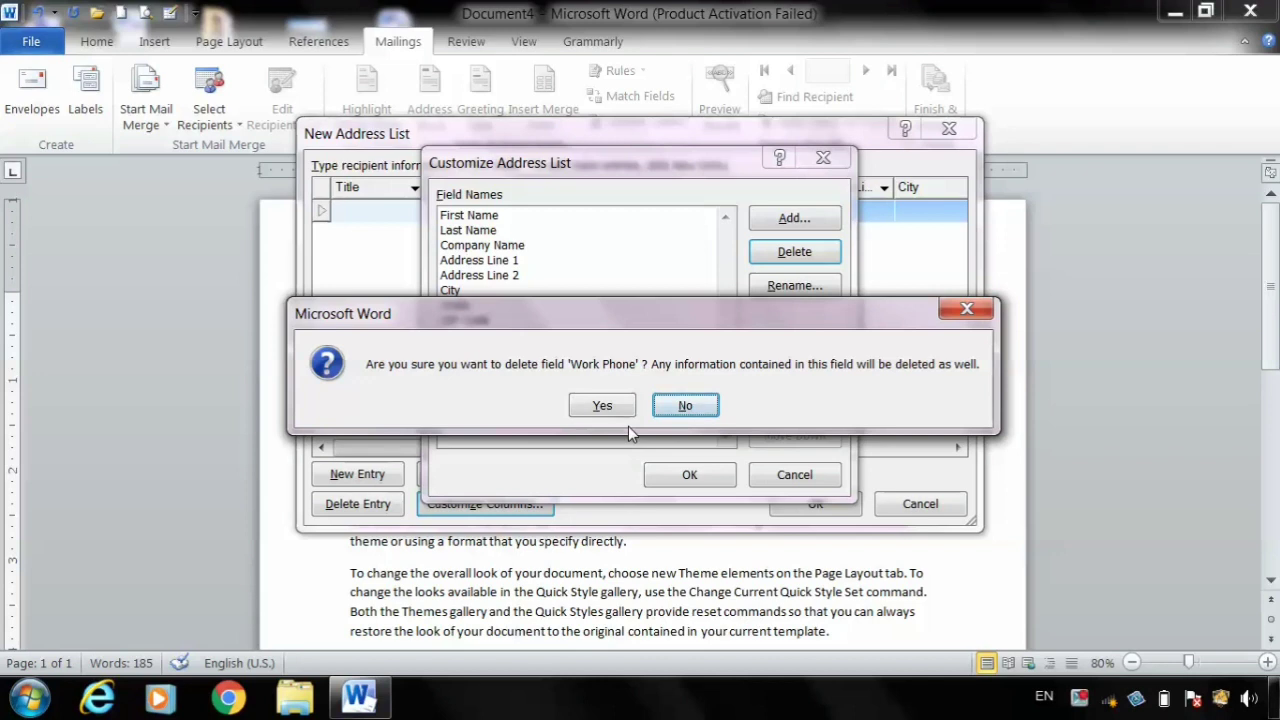
pyautogui.press('y')
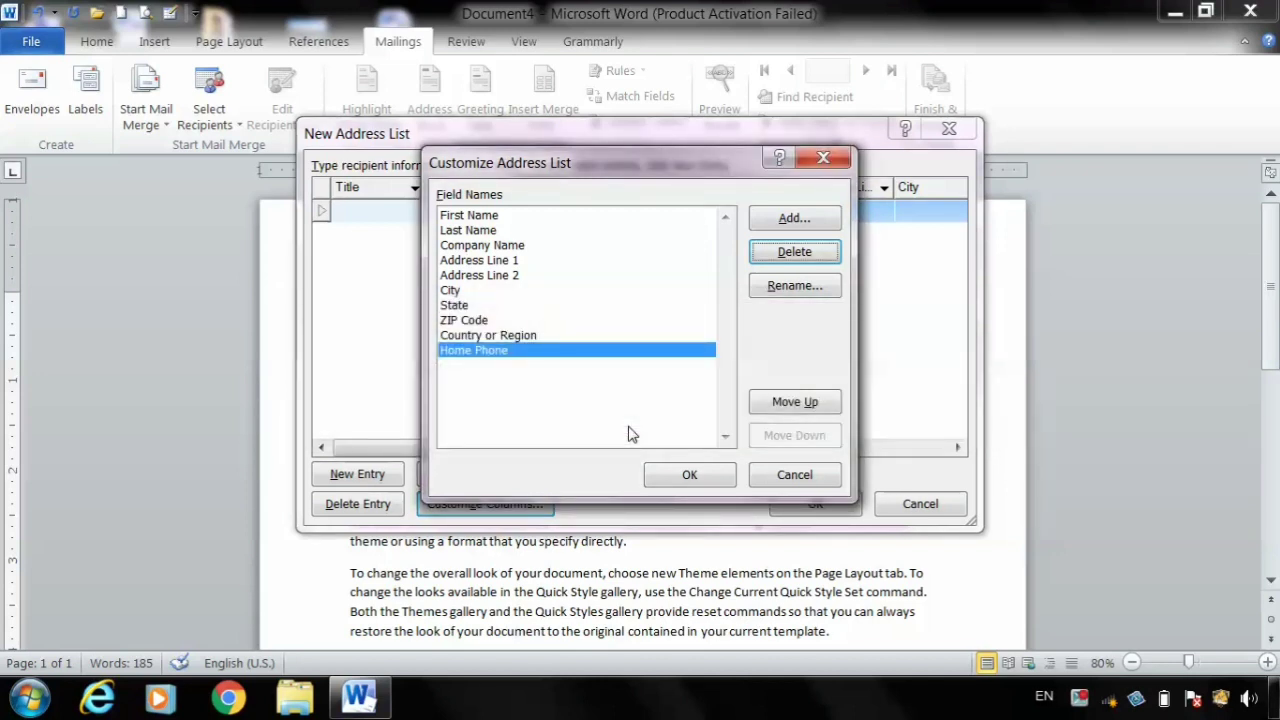
# - Delete Home Phone, Country or Region, ZIP Code and State, keeping City
pyautogui.hotkey('alt', 'd')
pyautogui.press('y')
pyautogui.hotkey('alt', 'd')
pyautogui.press('y')
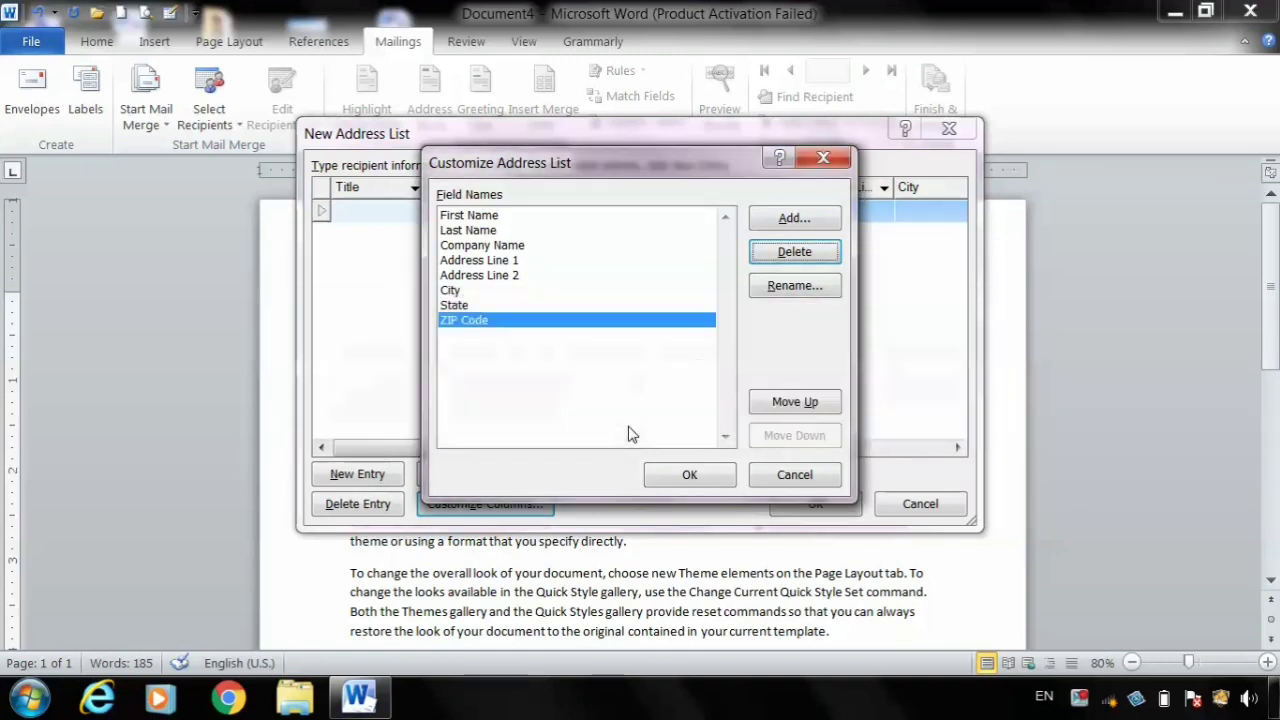
pyautogui.hotkey('alt', 'd')
pyautogui.press('y')
pyautogui.hotkey('alt', 'd')
pyautogui.press('y')
pyautogui.hotkey('alt', 'd')
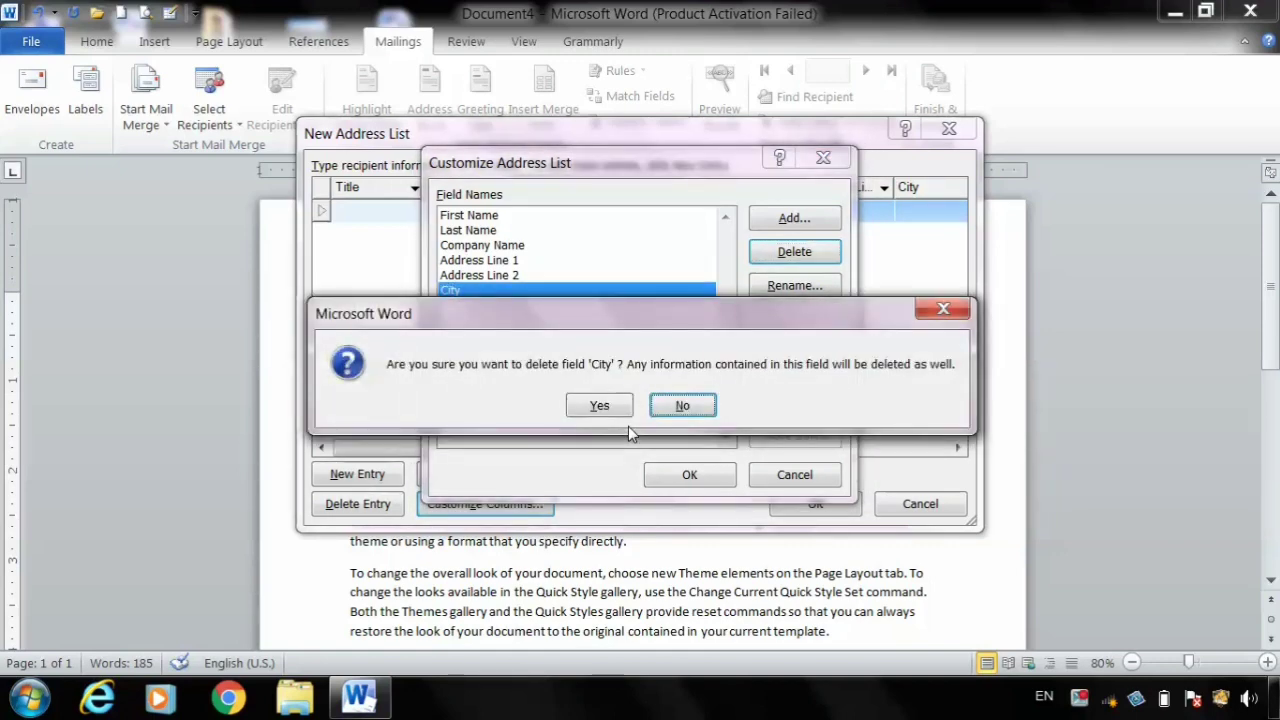
pyautogui.press('n')
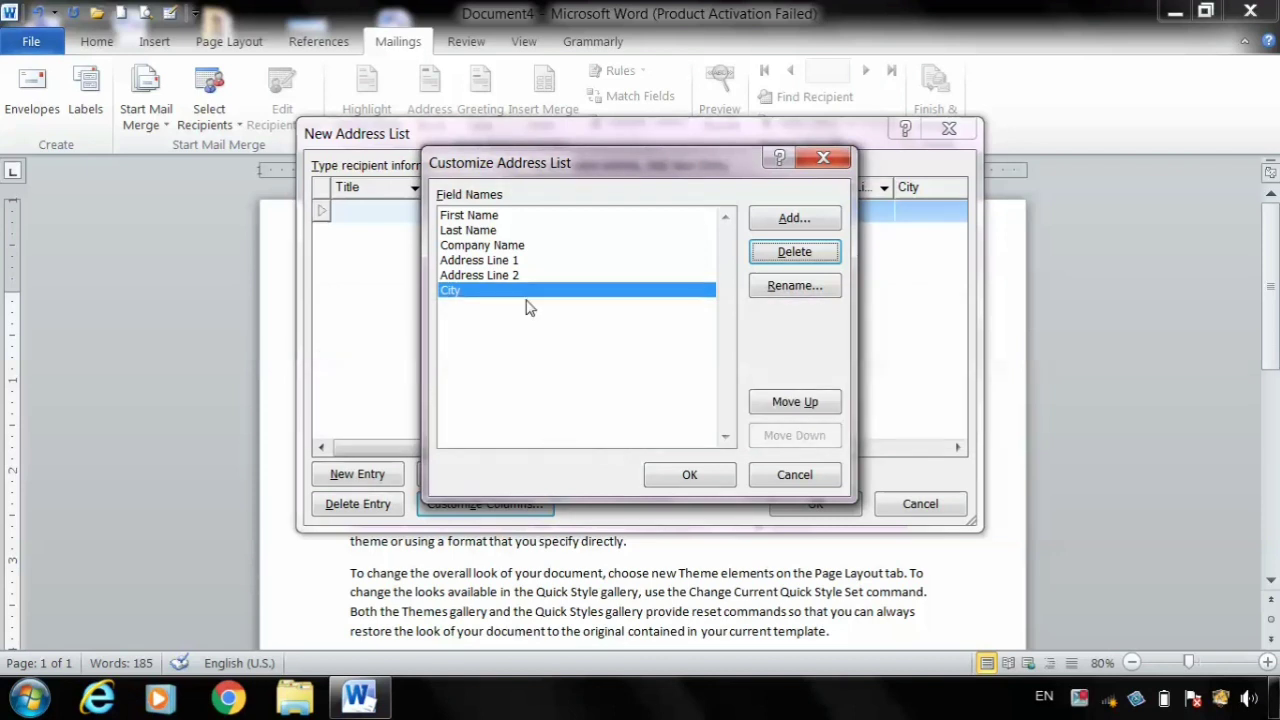
# - Delete the Address Line 2, Company Name and Last Name fields
pyautogui.click(510, 276)
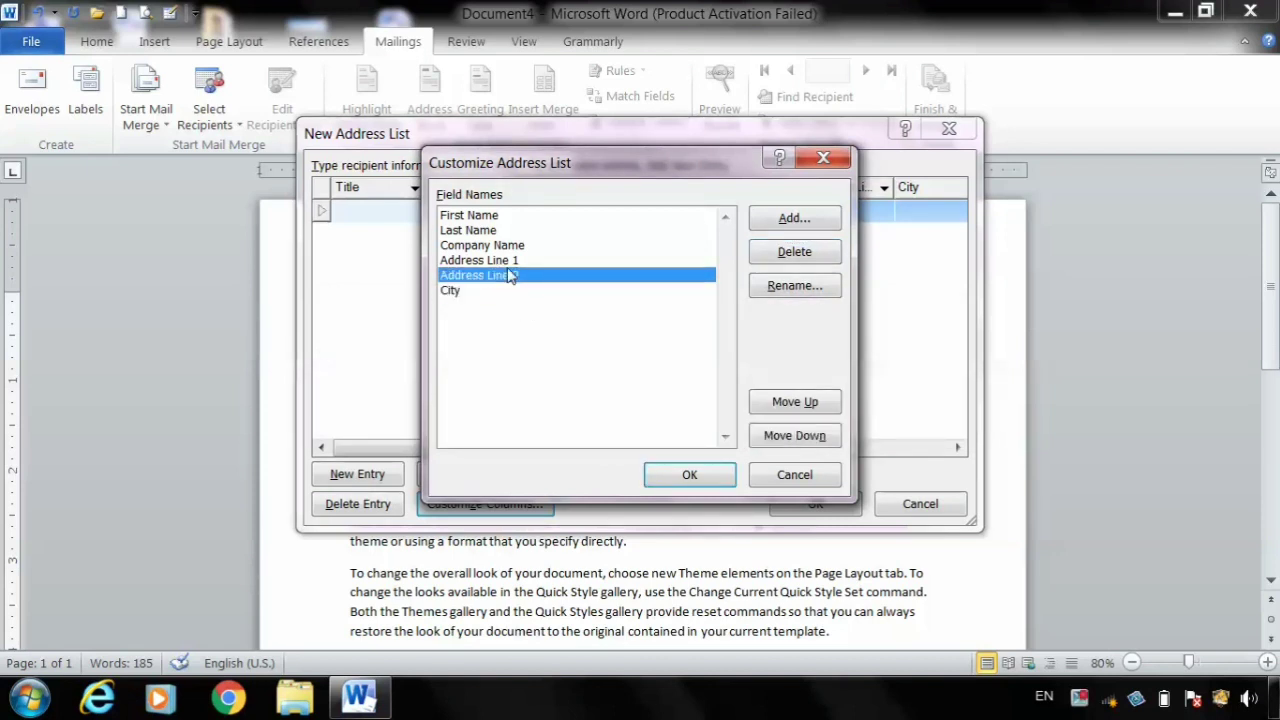
pyautogui.hotkey('alt', 'd')
pyautogui.press('y')
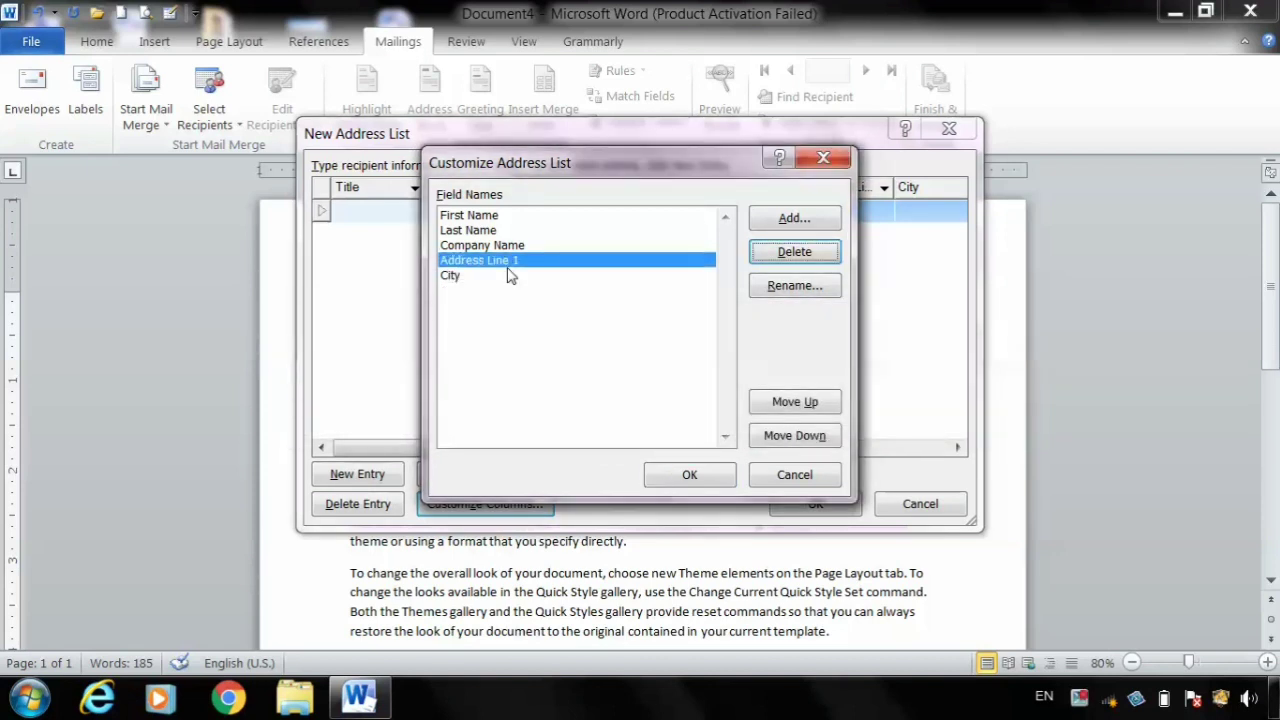
pyautogui.click(495, 247)
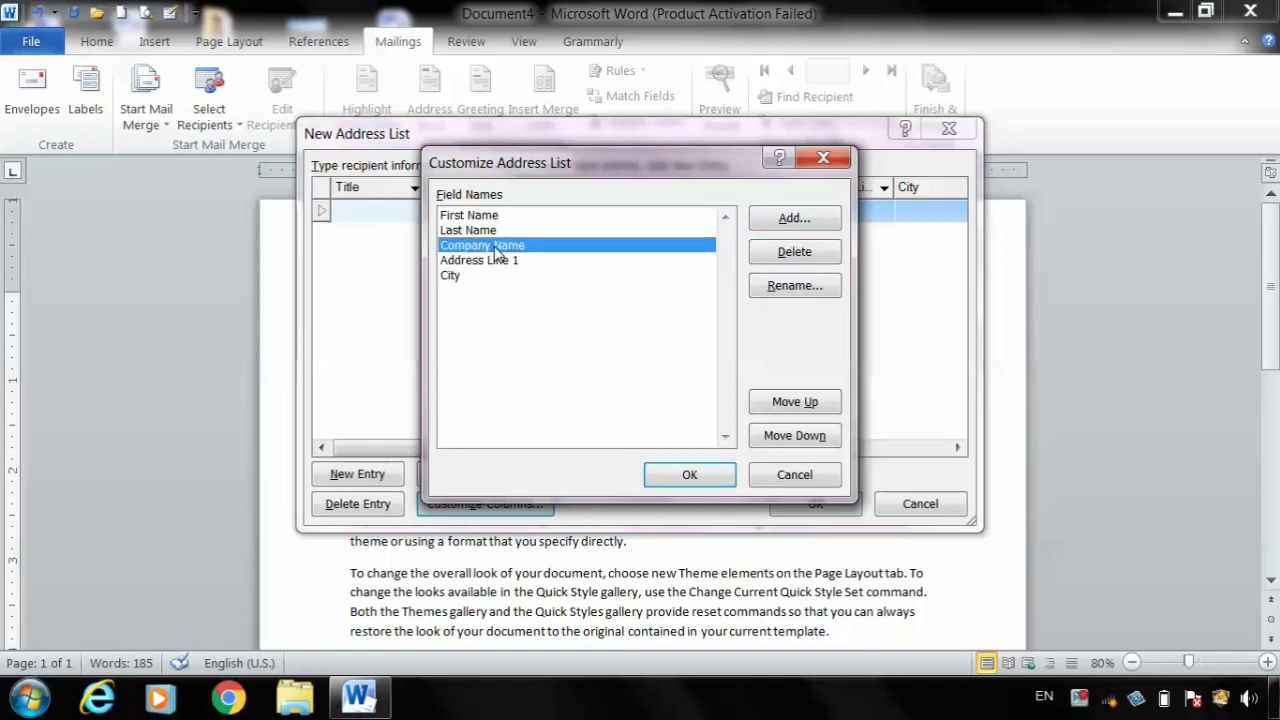
pyautogui.hotkey('alt', 'd')
pyautogui.press('y')
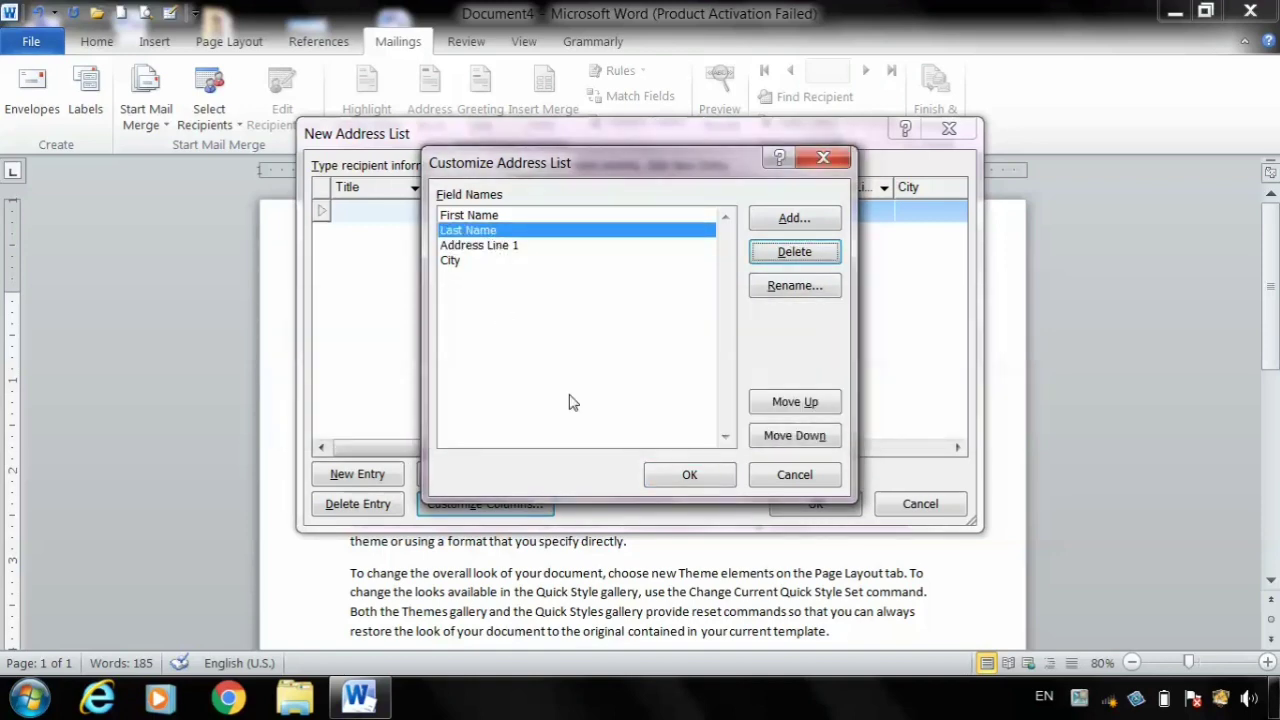
pyautogui.hotkey('alt', 'd')
pyautogui.press('y')
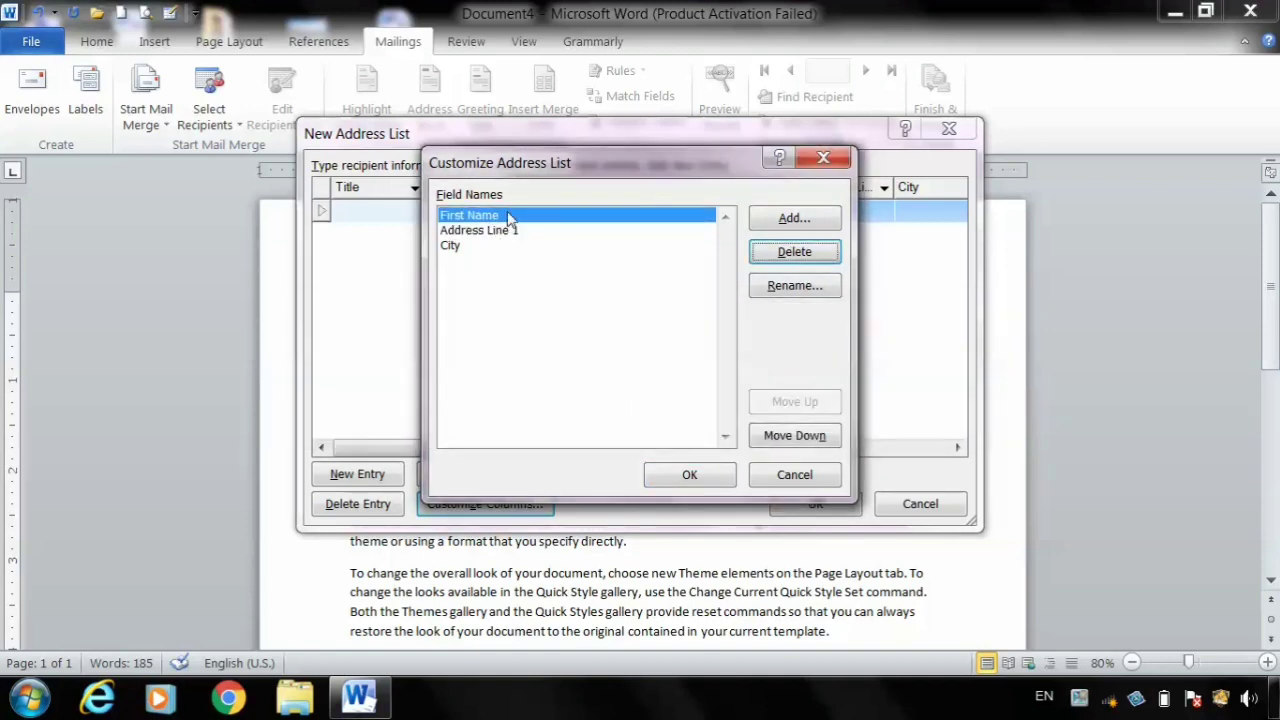
# - Add a Father's Name field and a Mob field after City
pyautogui.click(797, 218)
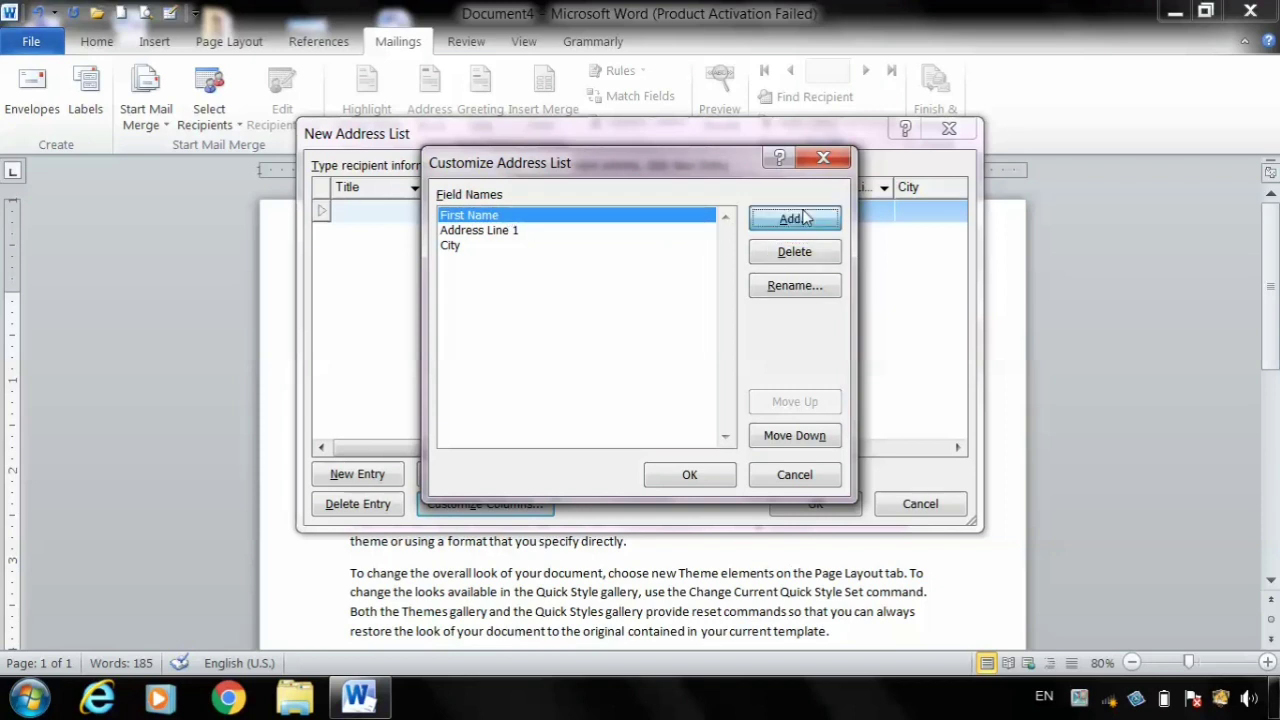
pyautogui.write("Father's Name")
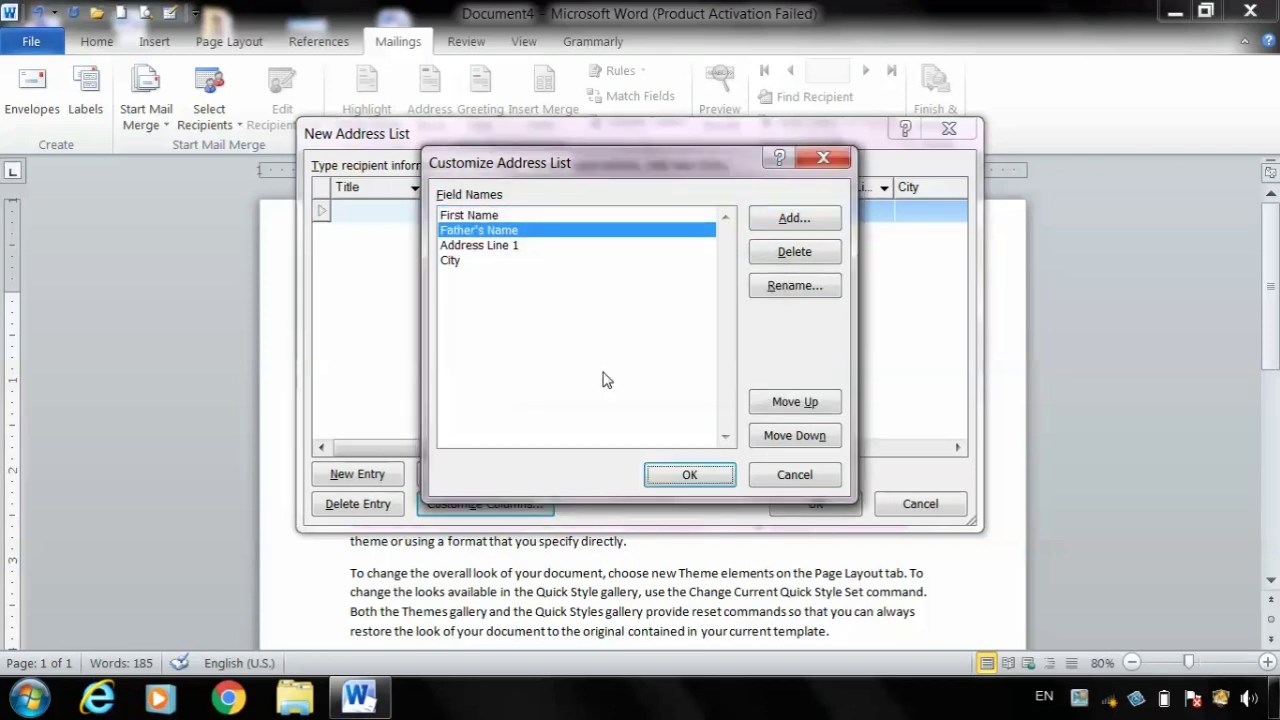
pyautogui.click(506, 261)
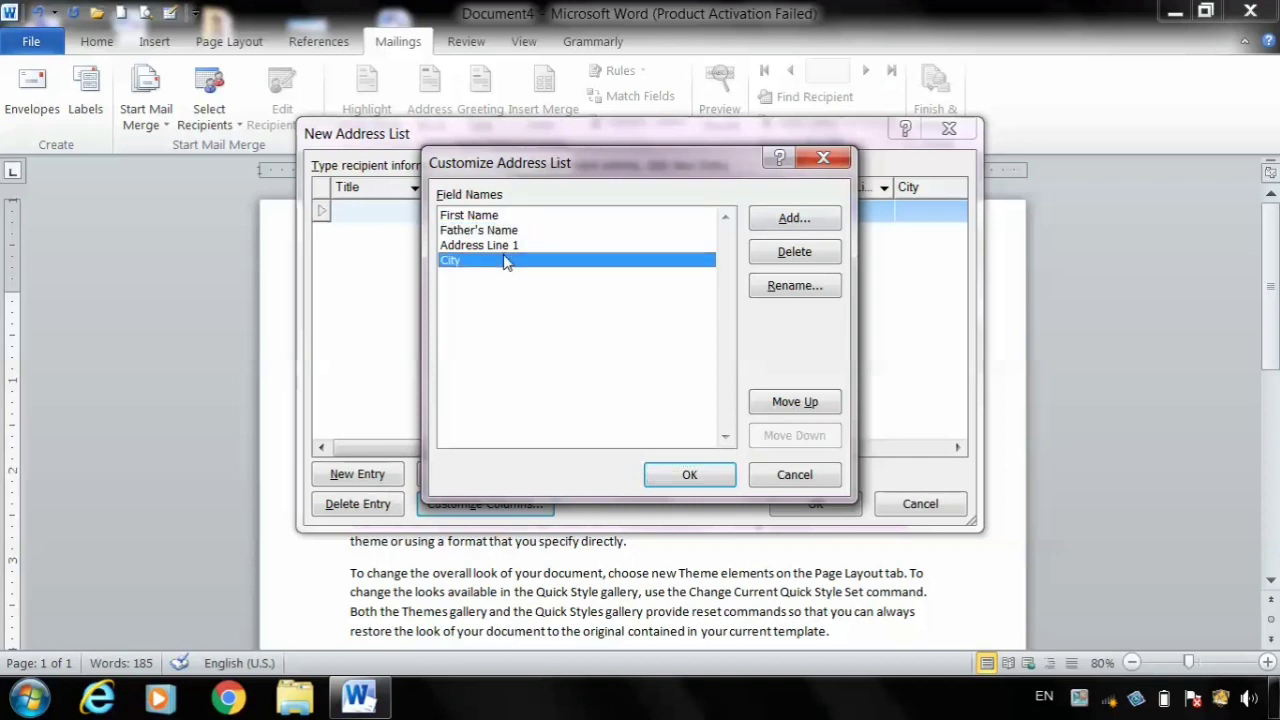
pyautogui.click(790, 224)
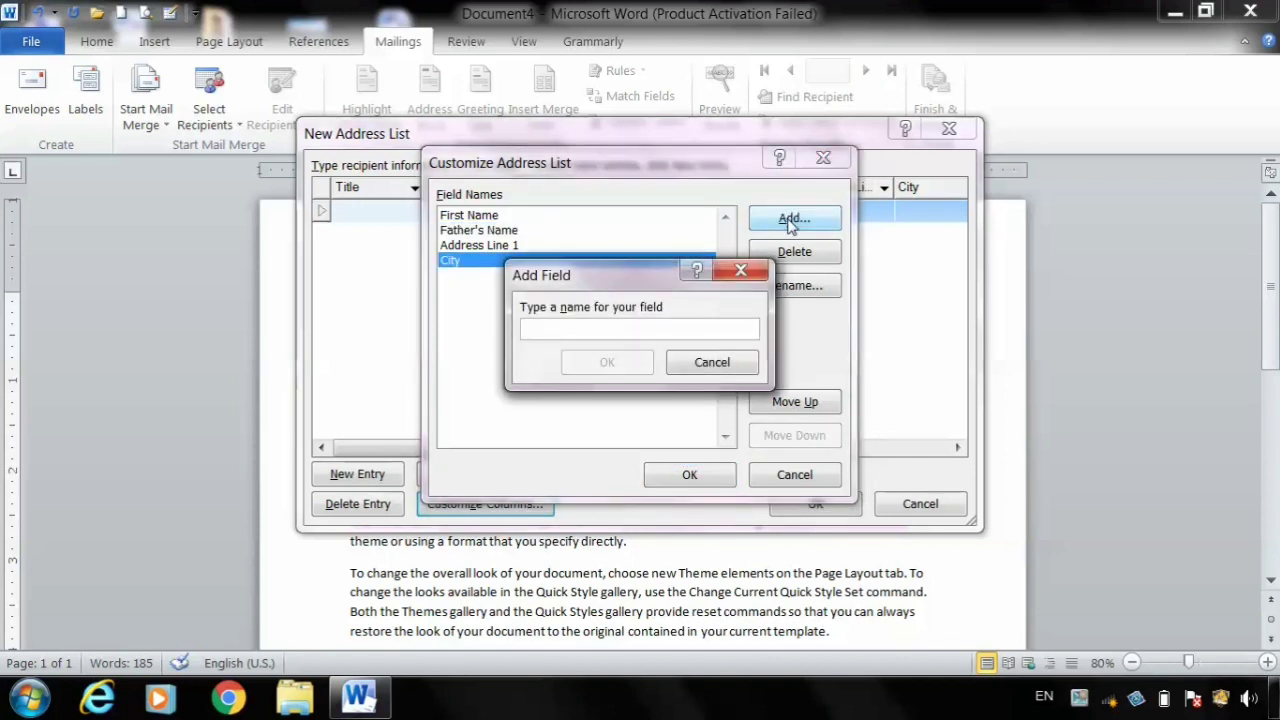
pyautogui.write('Mob')
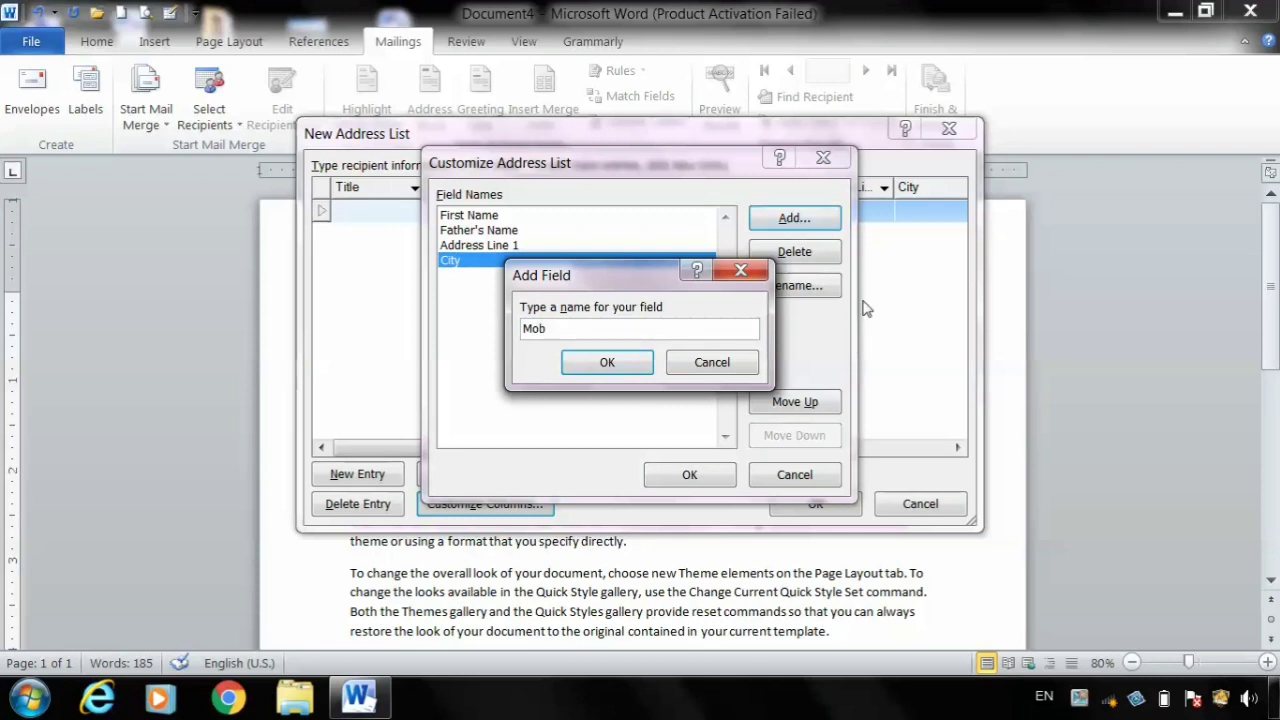
pyautogui.click(642, 366)
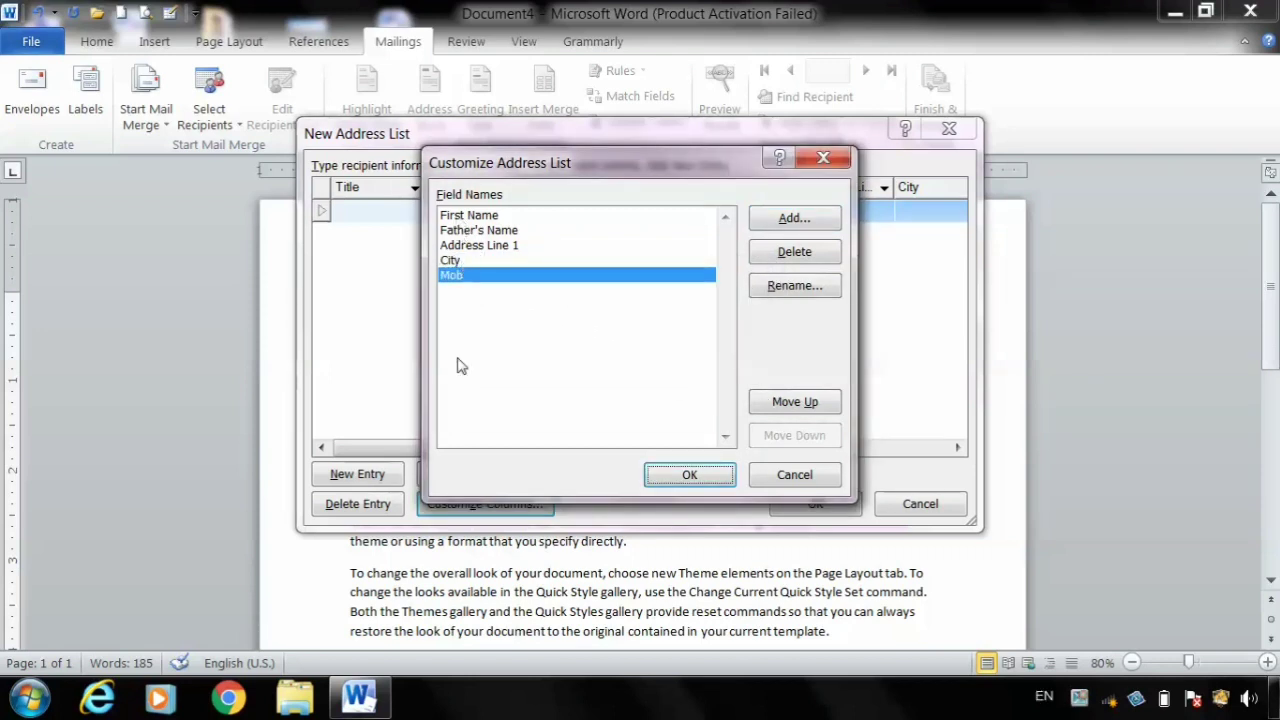
# - Move the Mob field to the last position in the field list
pyautogui.click(795, 402)
pyautogui.click(795, 402)
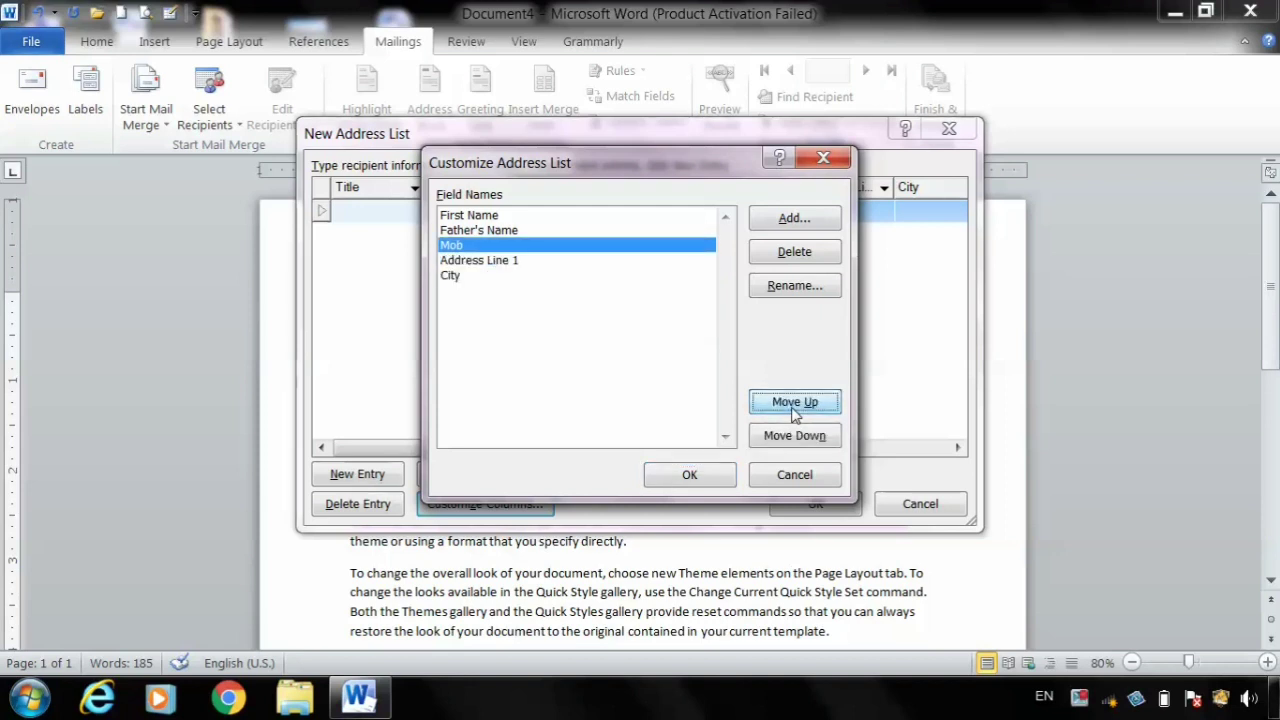
pyautogui.click(793, 408)
pyautogui.click(790, 436)
pyautogui.click(790, 436)
pyautogui.click(790, 436)
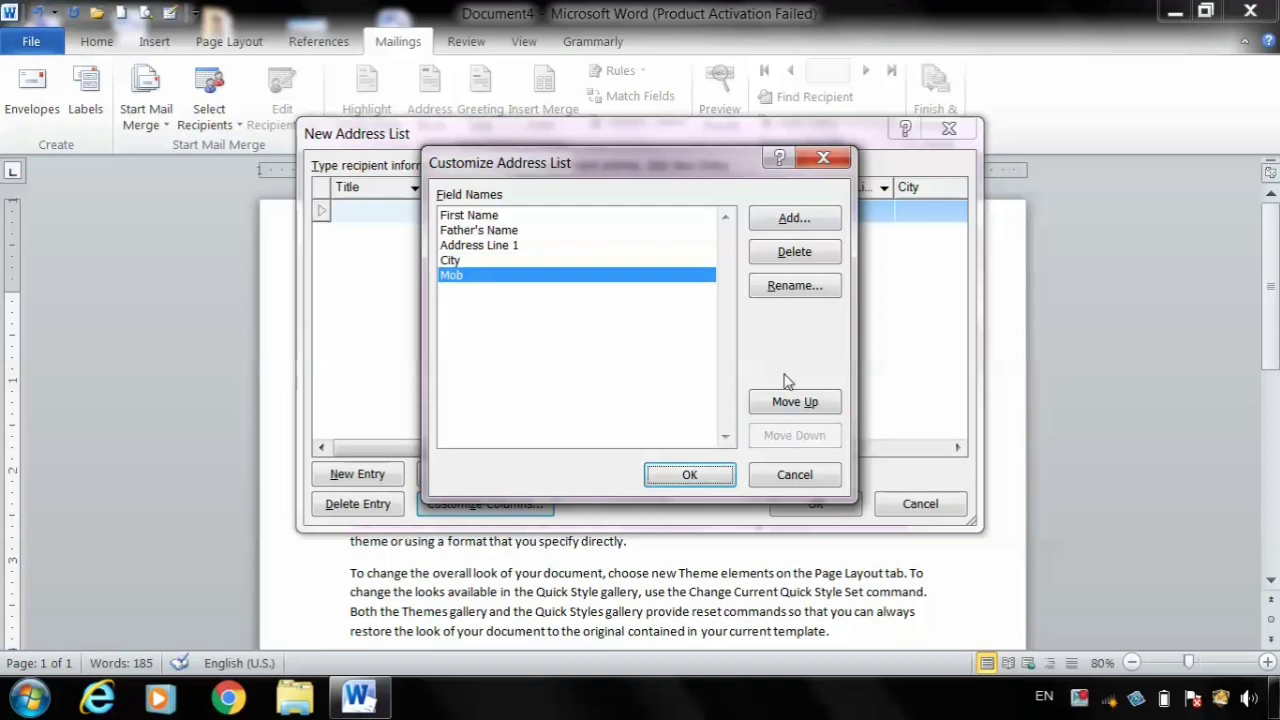
# - Rename Mob to Mobile and apply the new columns to the address list
pyautogui.click(793, 288)
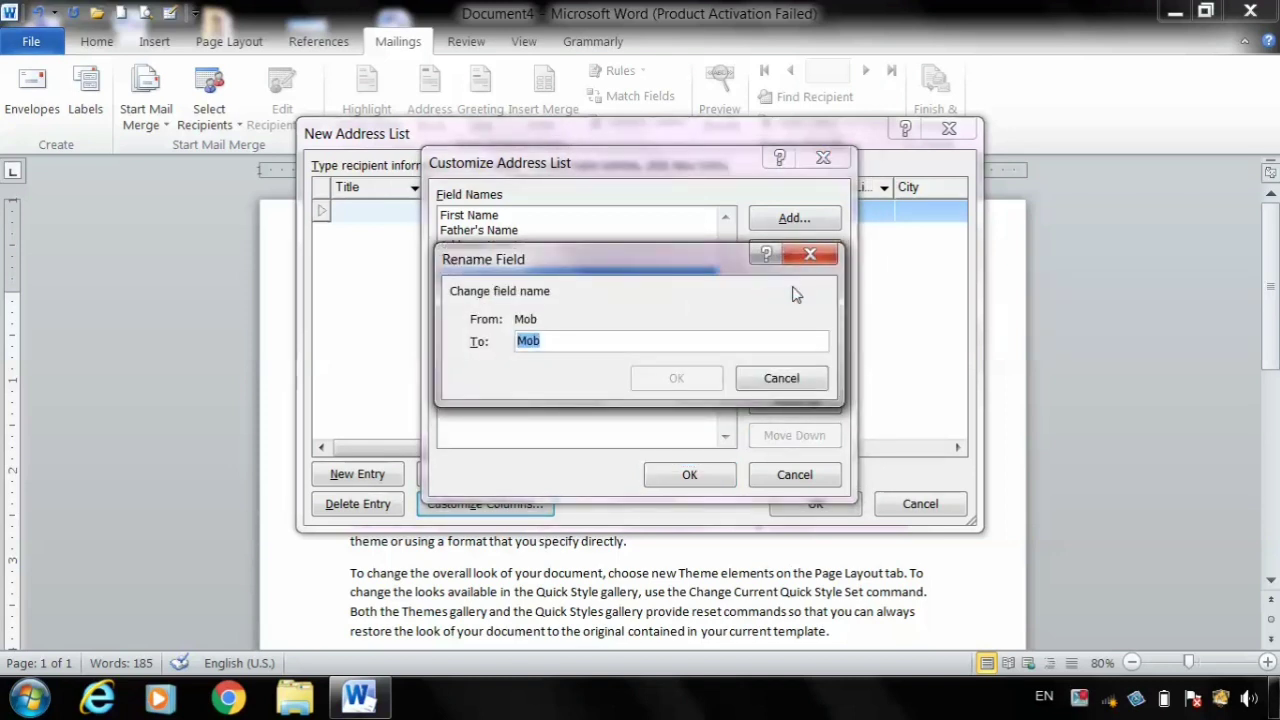
pyautogui.press('End')
pyautogui.write('il')
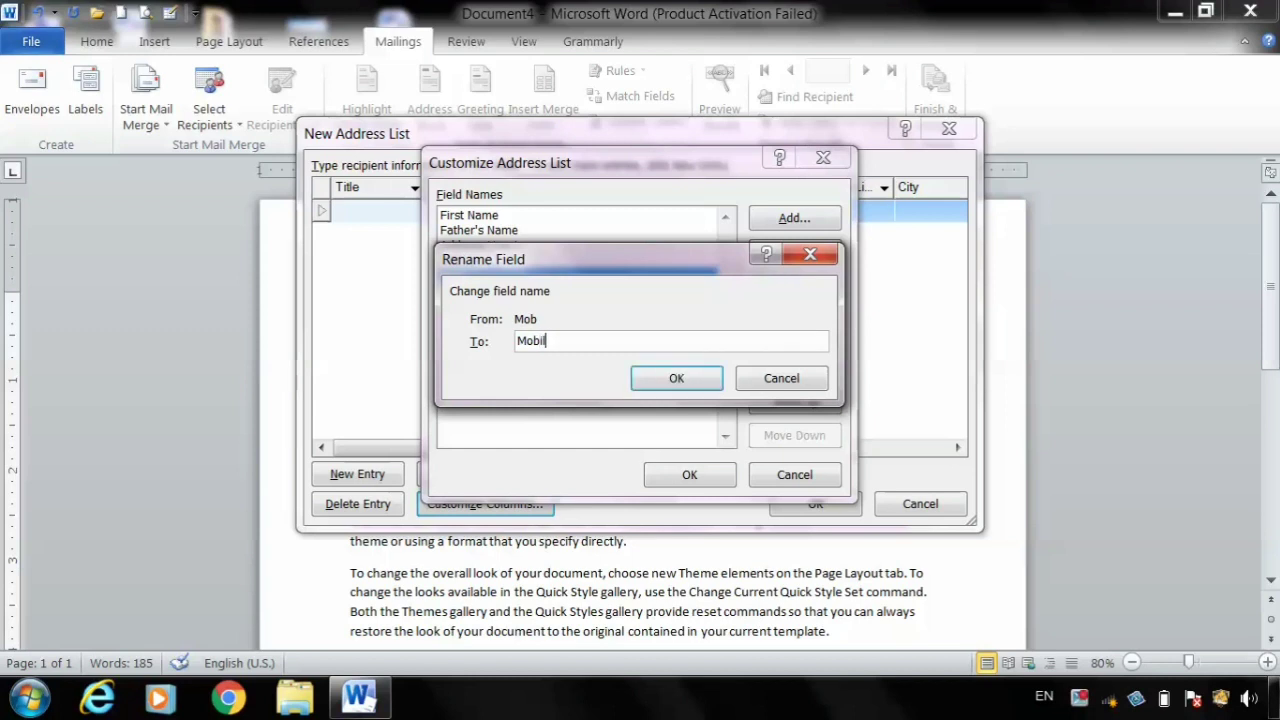
pyautogui.click(675, 380)
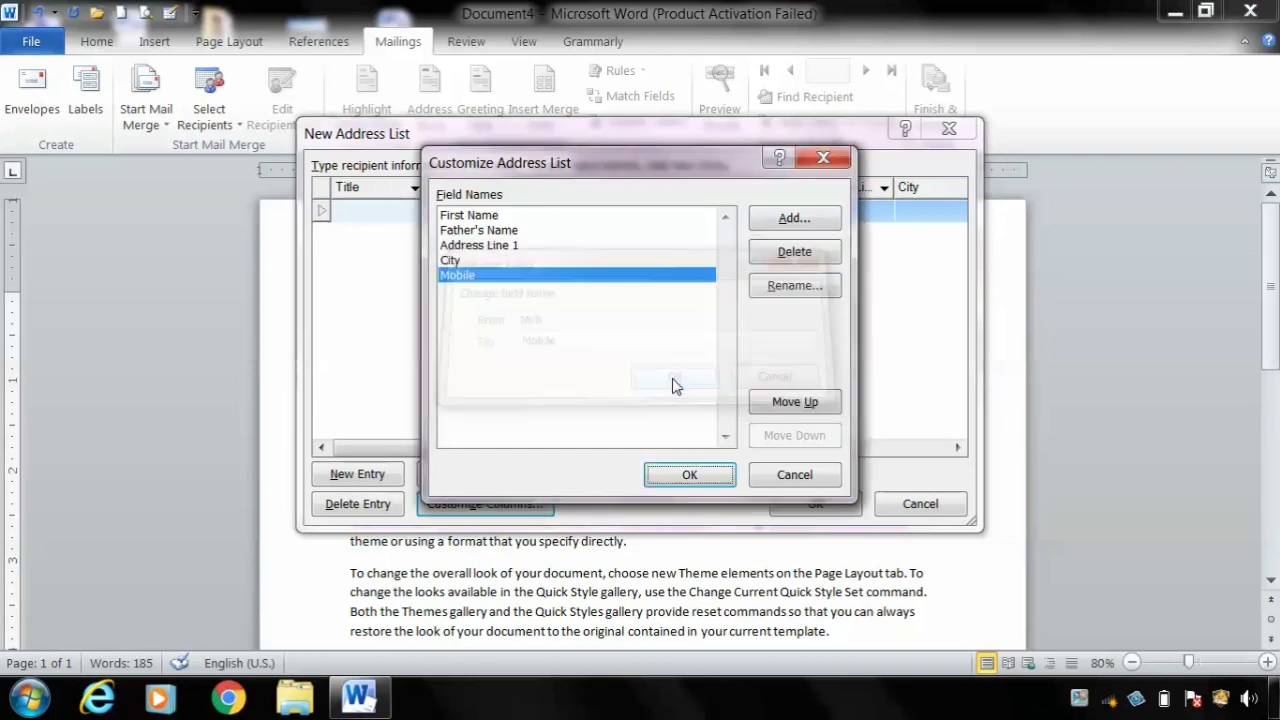
pyautogui.click(690, 475)
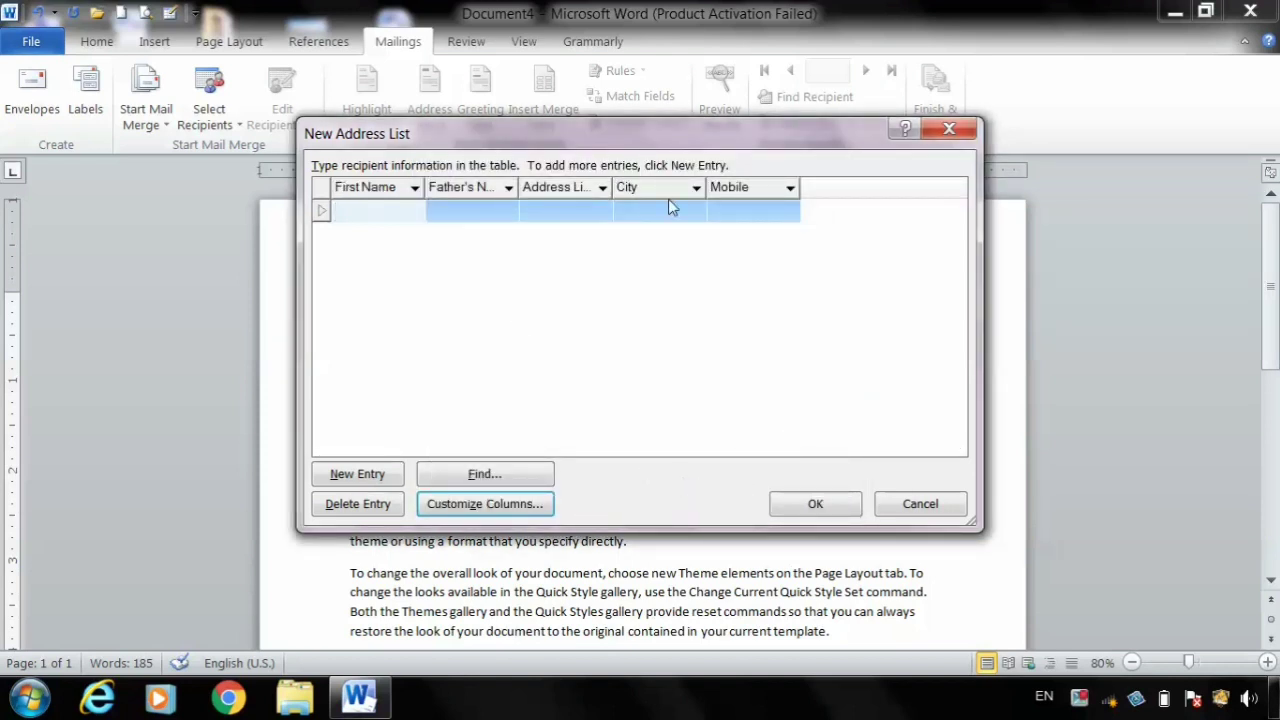
# - Enter the first recipient from agra with name, father's name, address and mobile number
pyautogui.write('gkdjbr')
pyautogui.press('Tab')
pyautogui.write('jbvj b')
pyautogui.press('Tab')
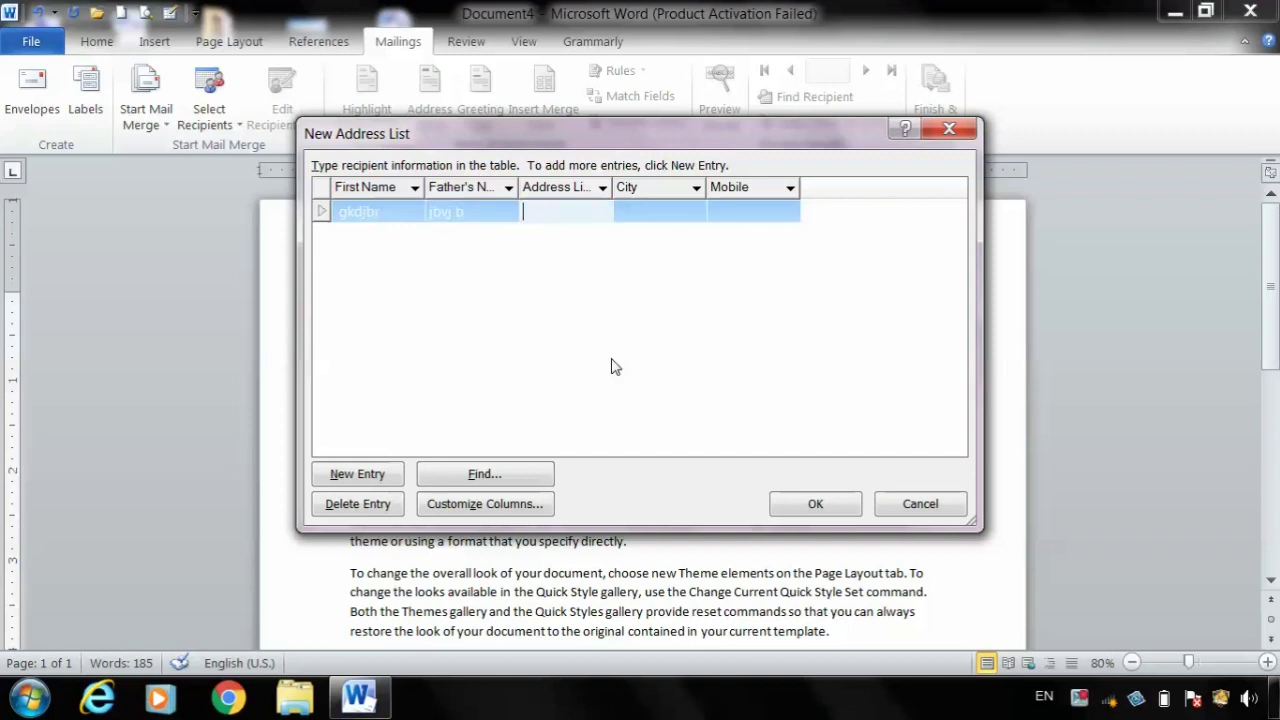
pyautogui.write('f bkjdb')
pyautogui.press('Tab')
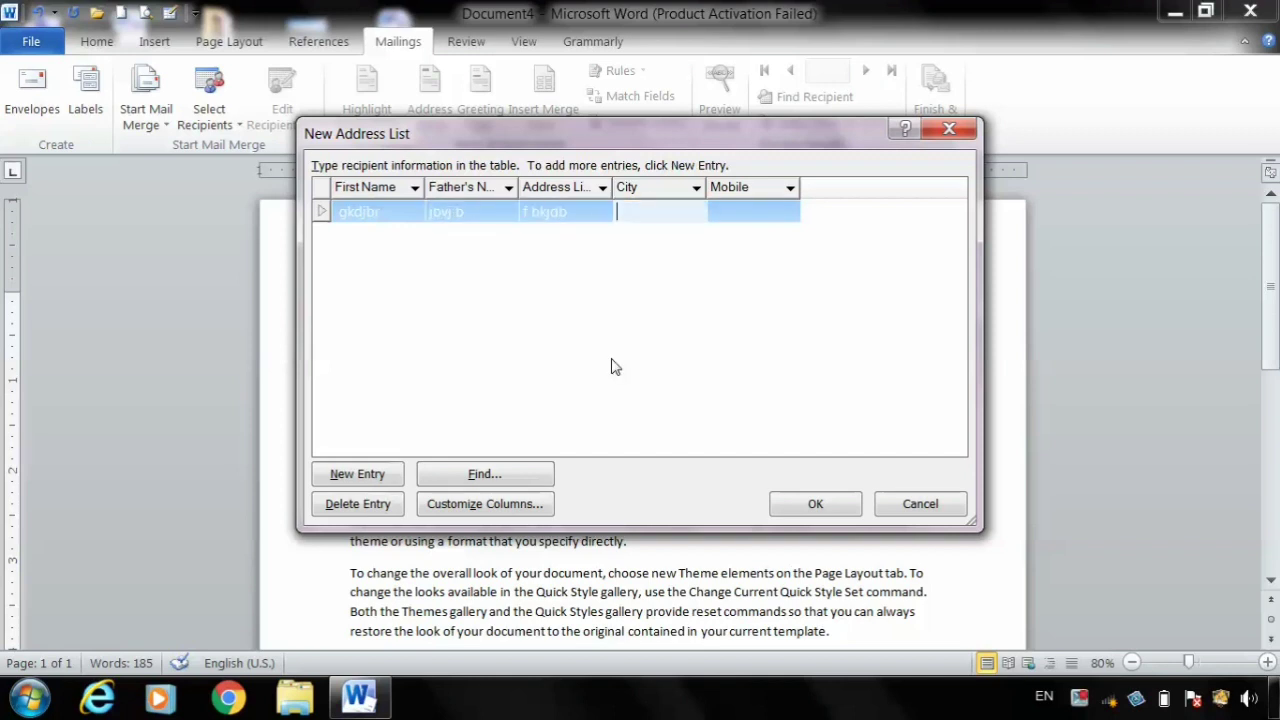
pyautogui.write('agra')
pyautogui.press('Tab')
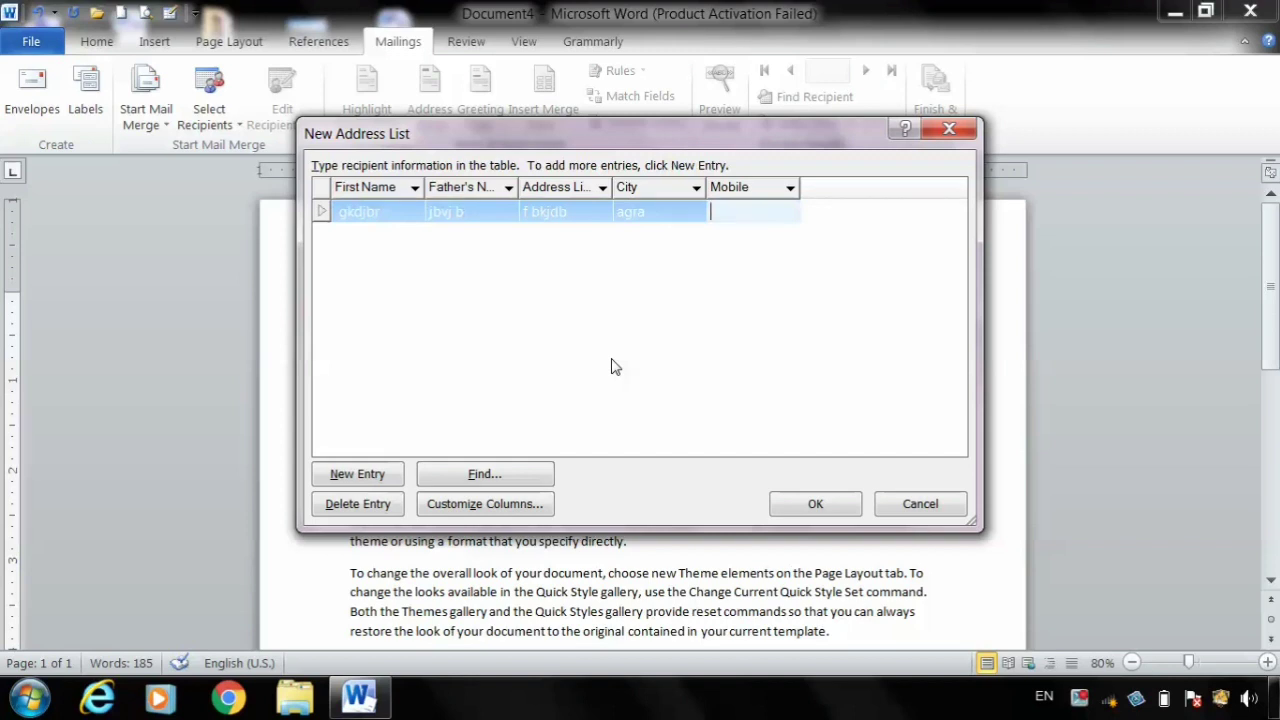
# - Add a second recipient from mathura with name, father's name, address and mobile number
pyautogui.press('Tab')
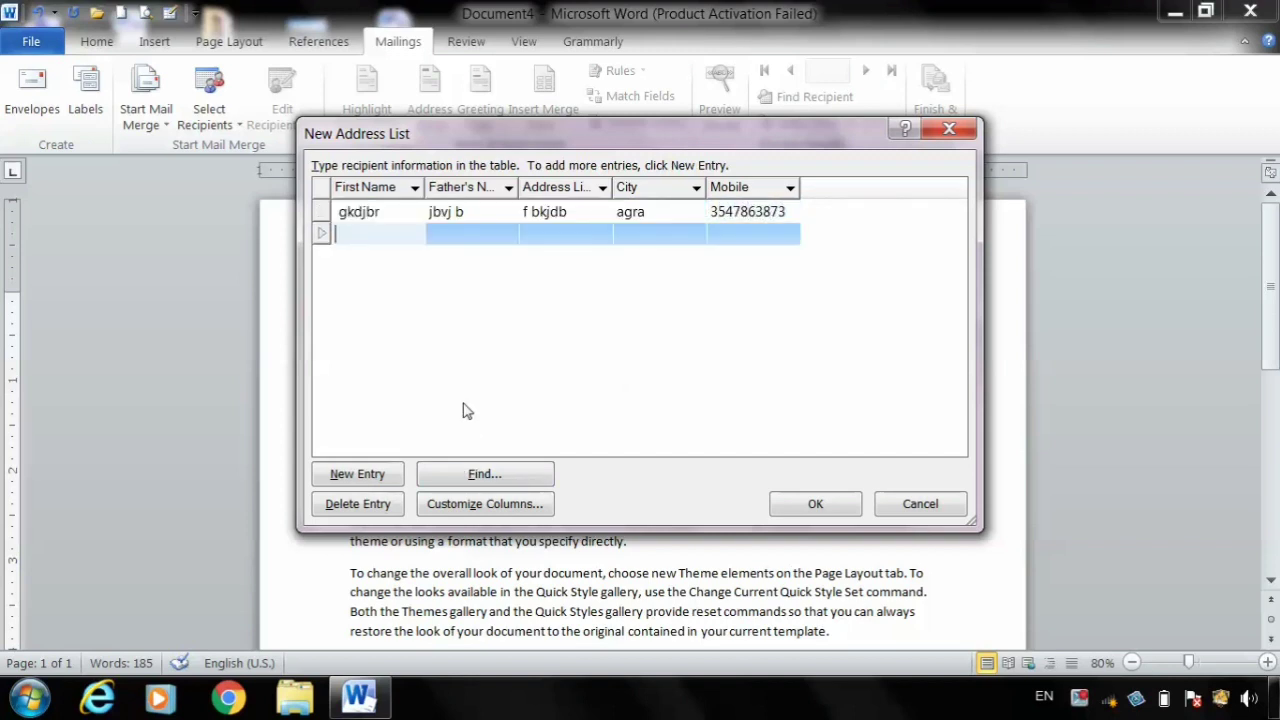
pyautogui.write('g udrgh')
pyautogui.press('Tab')
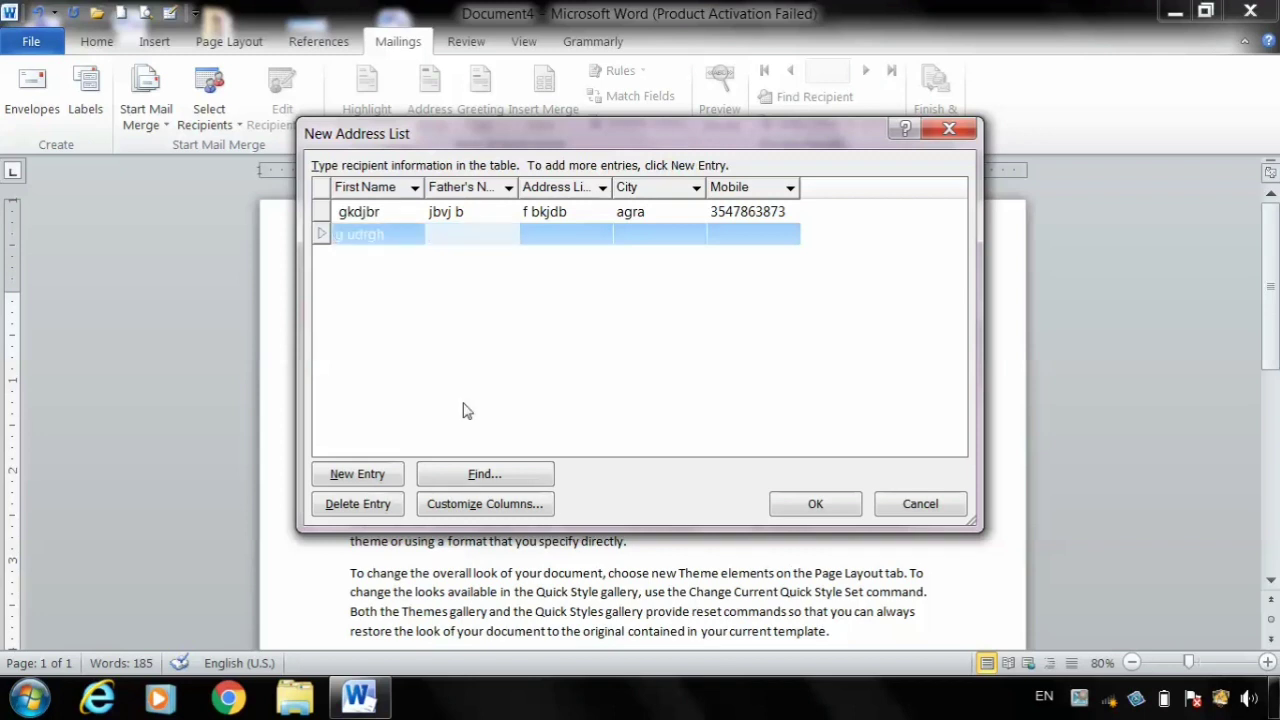
pyautogui.write('bjbj')
pyautogui.press('Tab')
pyautogui.write('v jdvb')
pyautogui.press('Tab')
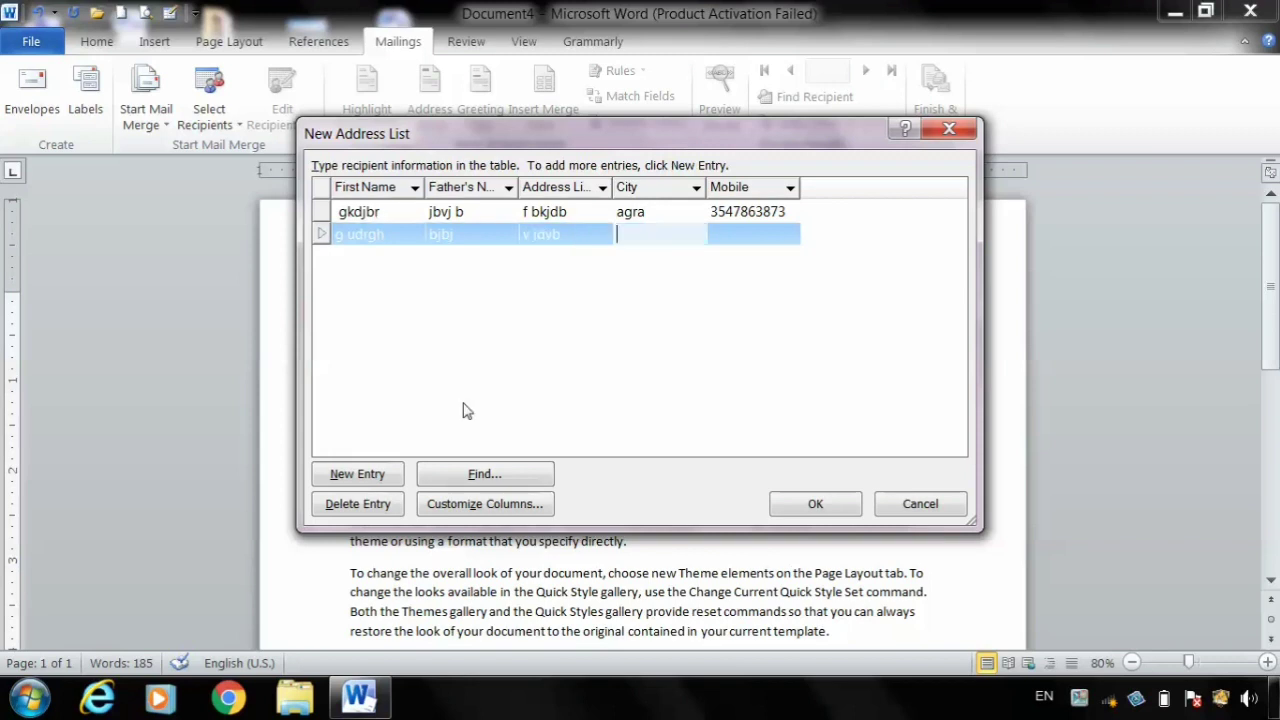
pyautogui.write('mathura')
pyautogui.press('Tab')
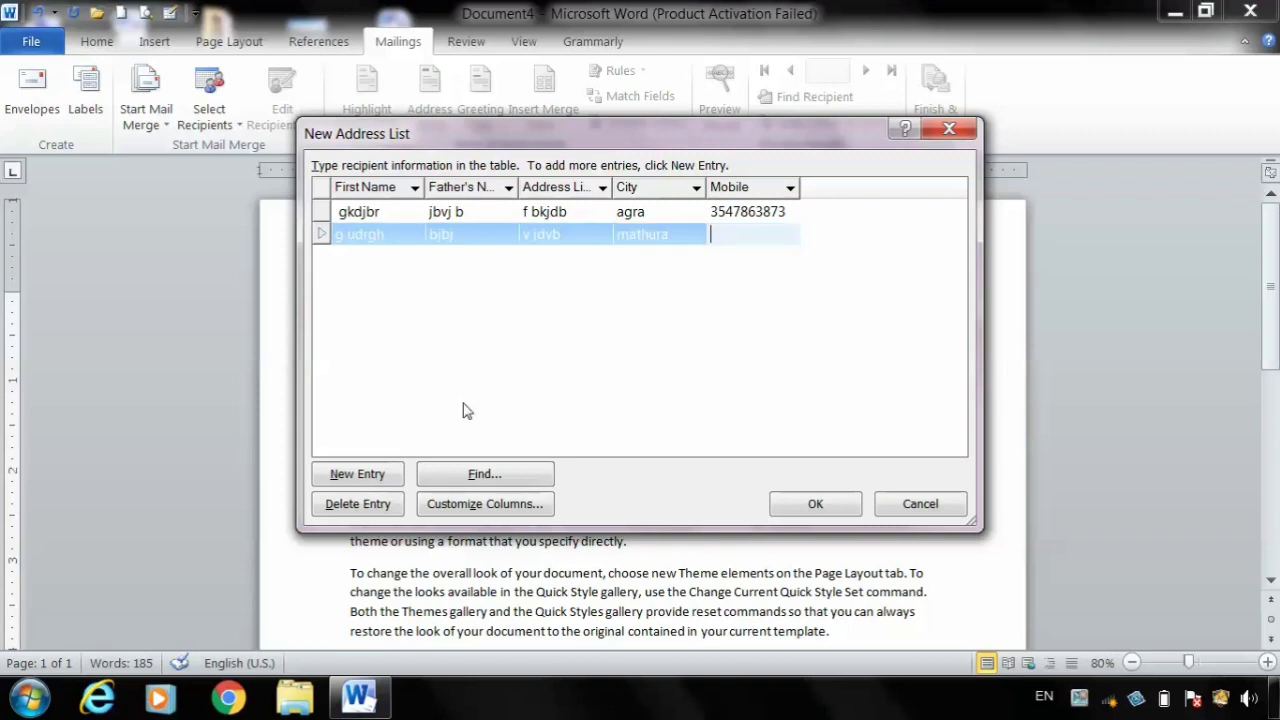
pyautogui.write('67476587')
# - Add a third recipient from delhi with name, father's name, address and mobile number
pyautogui.press('Tab')
pyautogui.write('j bfj')
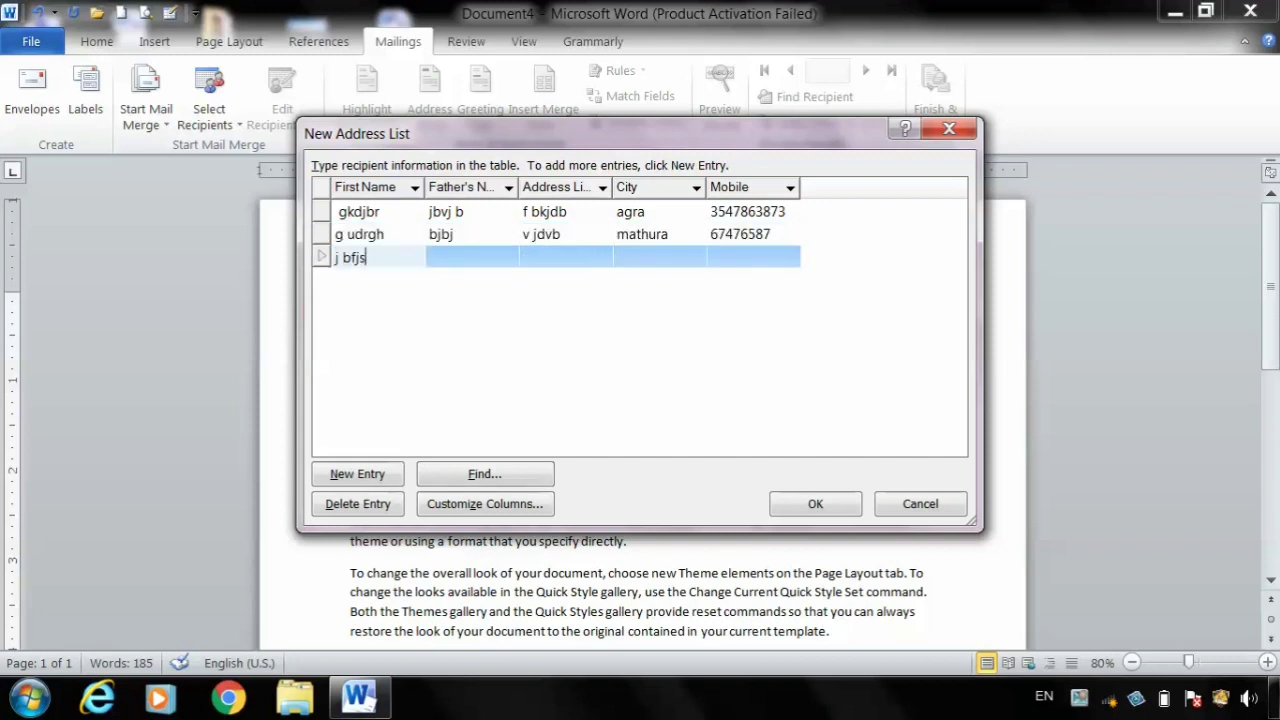
pyautogui.write('sb')
pyautogui.press('Tab')
pyautogui.write('dnbjh')
pyautogui.press('Tab')
pyautogui.write('fb')
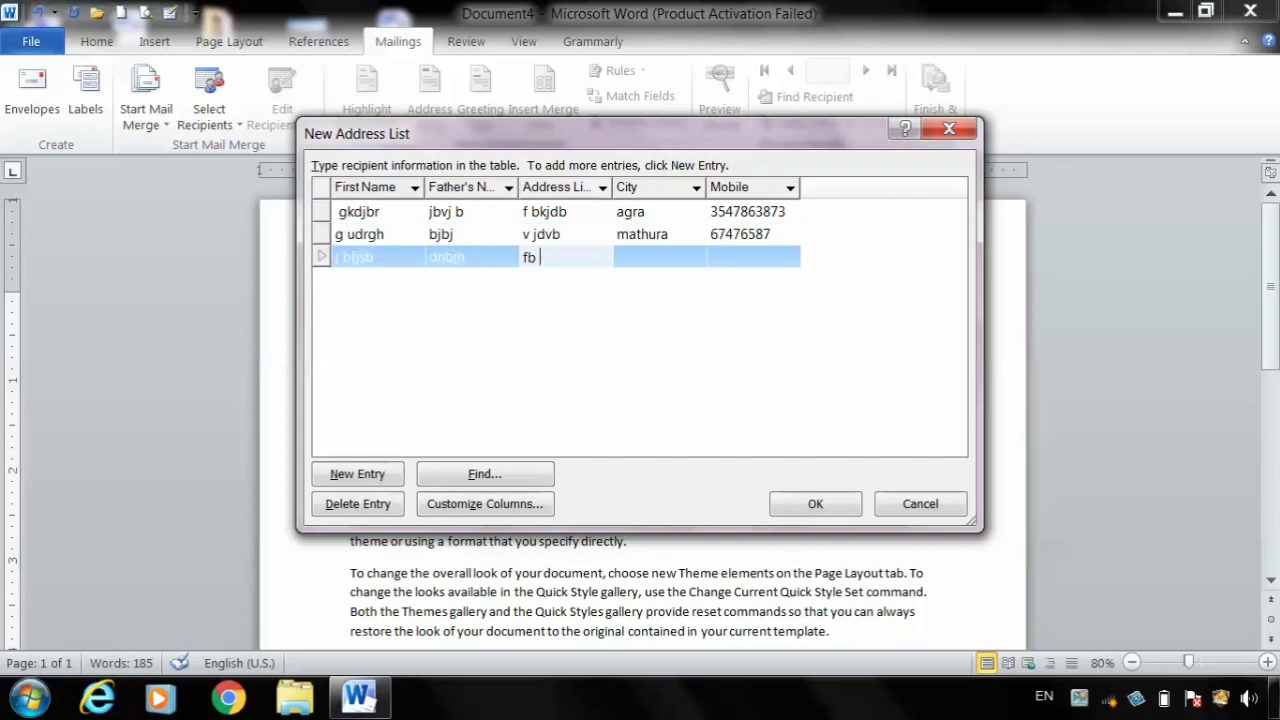
pyautogui.write(' jb')
pyautogui.press('Tab')
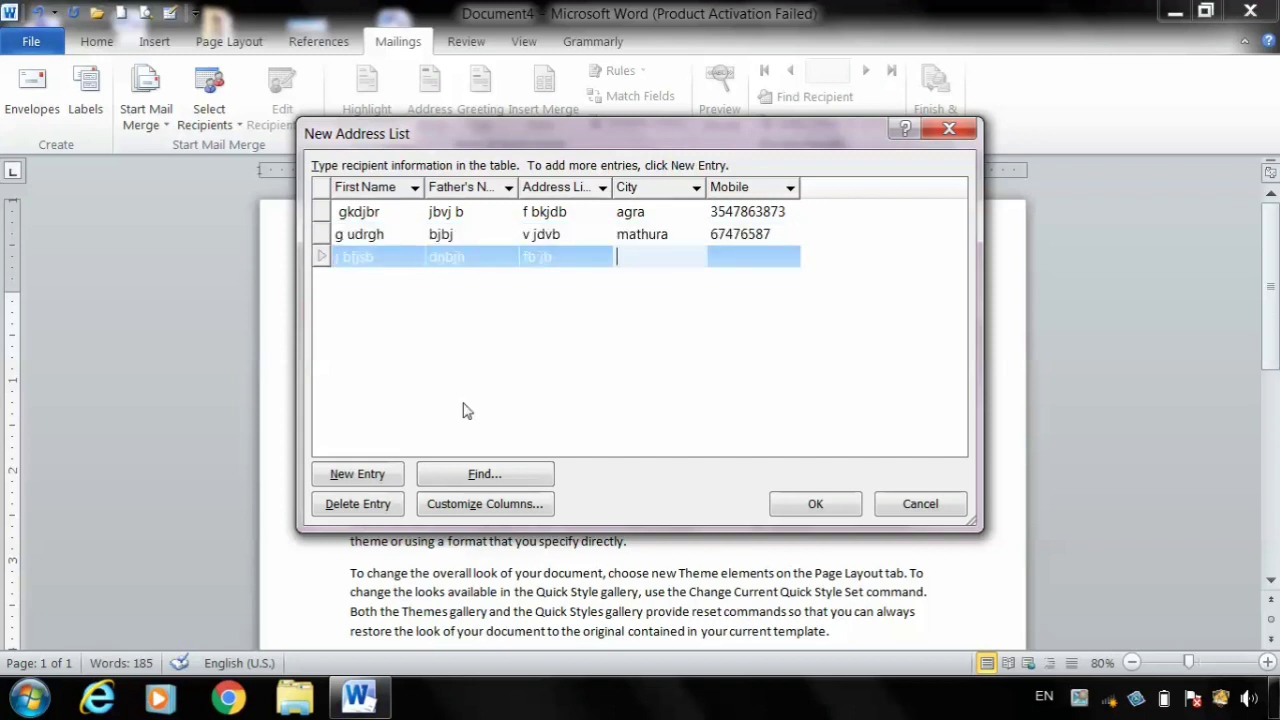
pyautogui.write('del')
pyautogui.write('hi')
pyautogui.press('Tab')
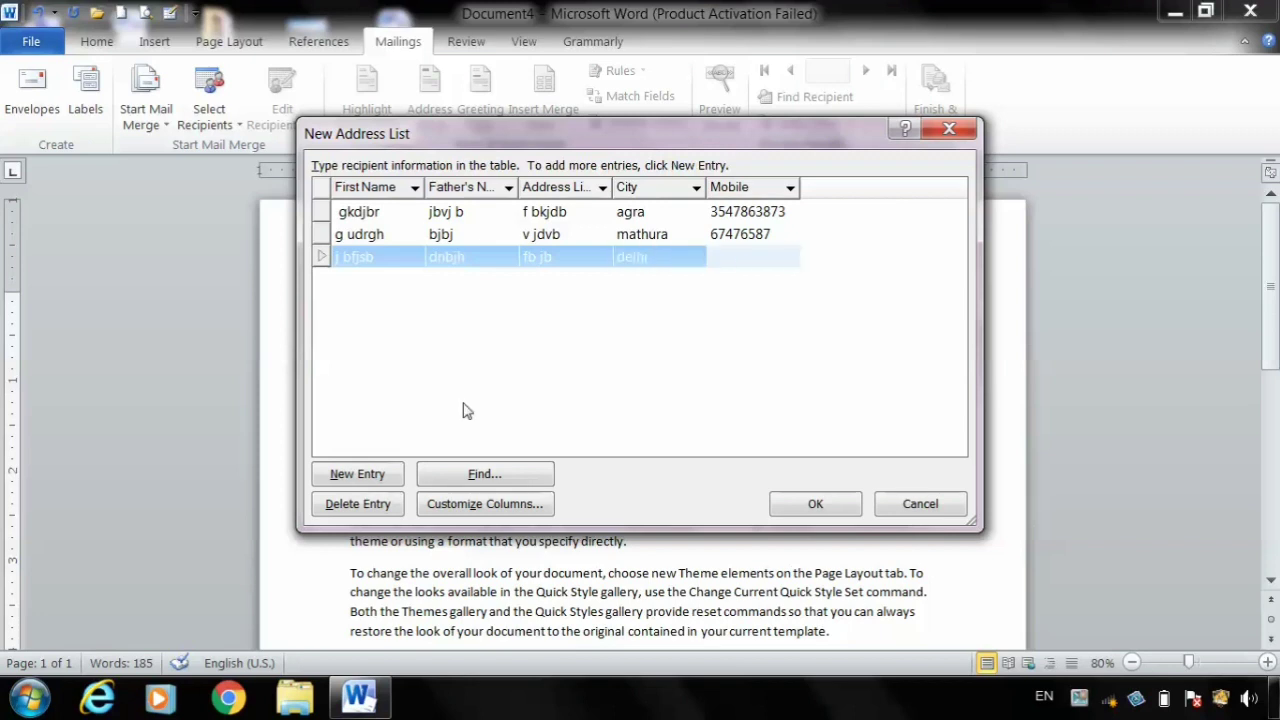
pyautogui.write('578')
pyautogui.write('58786')
# - Fill a fourth recipient row with name, father's name, address and mobile number
pyautogui.press('Tab')
pyautogui.write('bbdkjv')
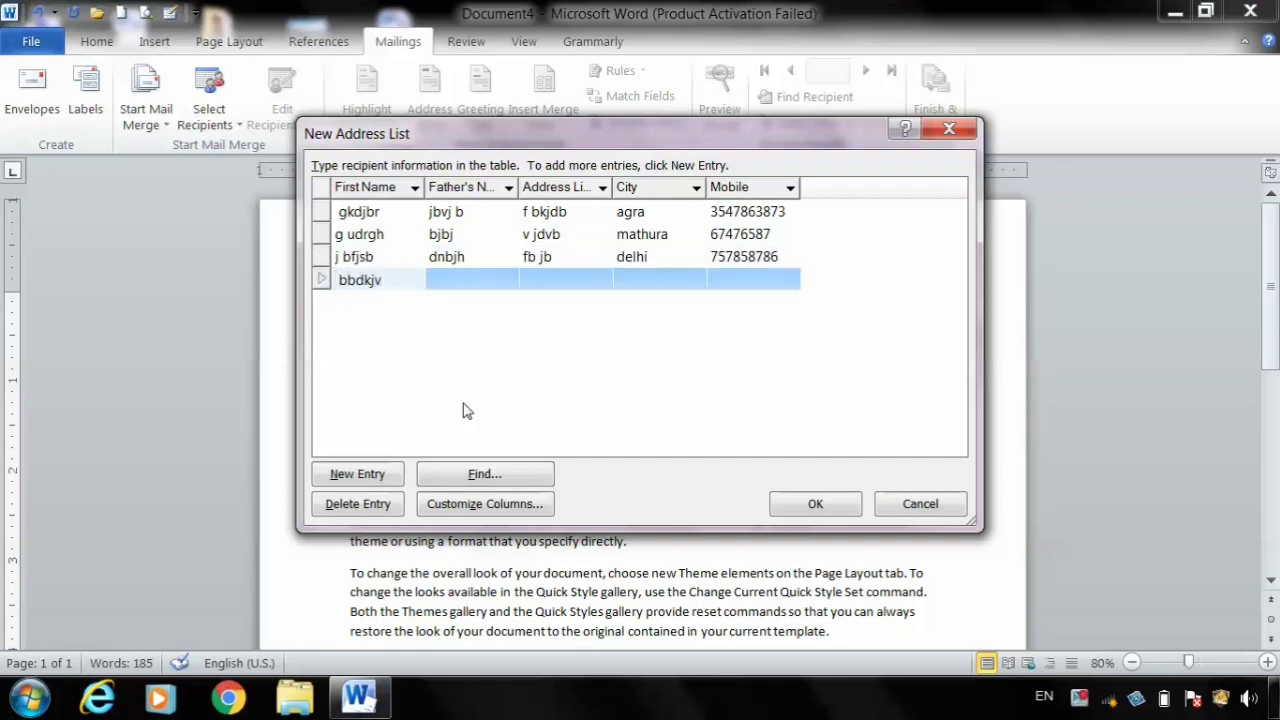
pyautogui.press('Tab')
pyautogui.write('bjkdb')
pyautogui.press('Tab')
pyautogui.write('dnf j')
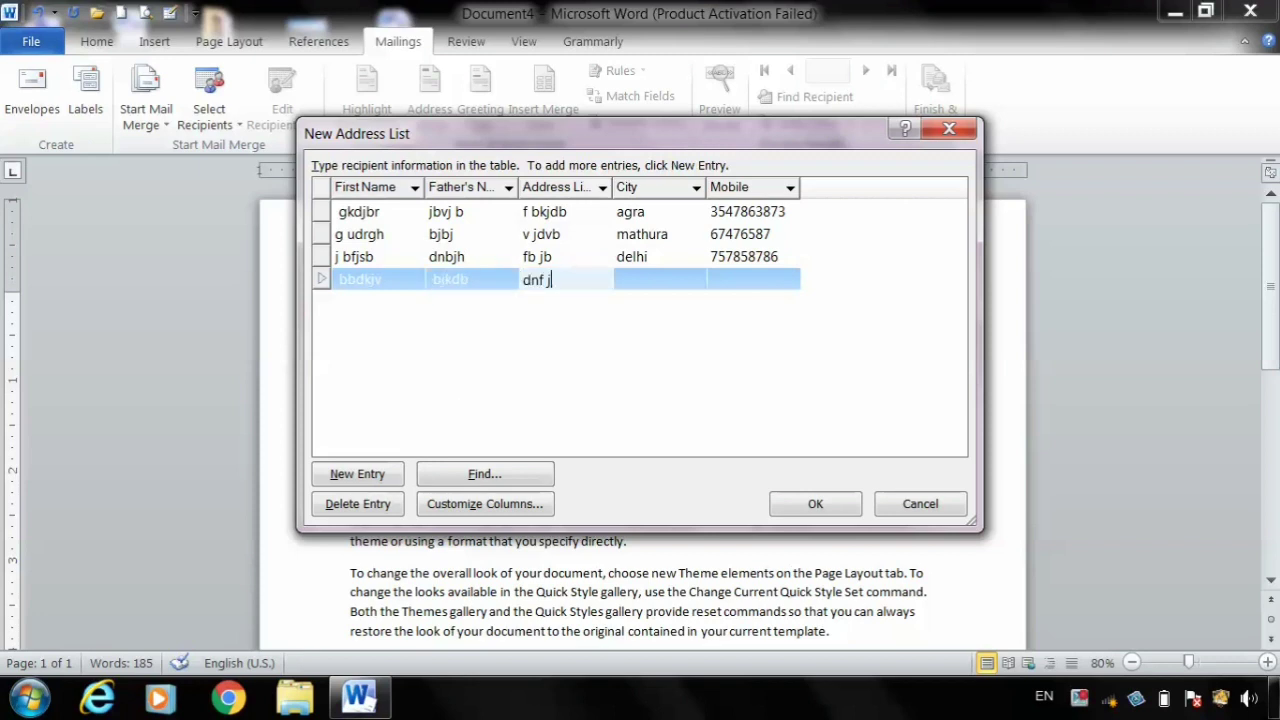
pyautogui.write('d')
pyautogui.press('Tab')
pyautogui.write('kanpur')
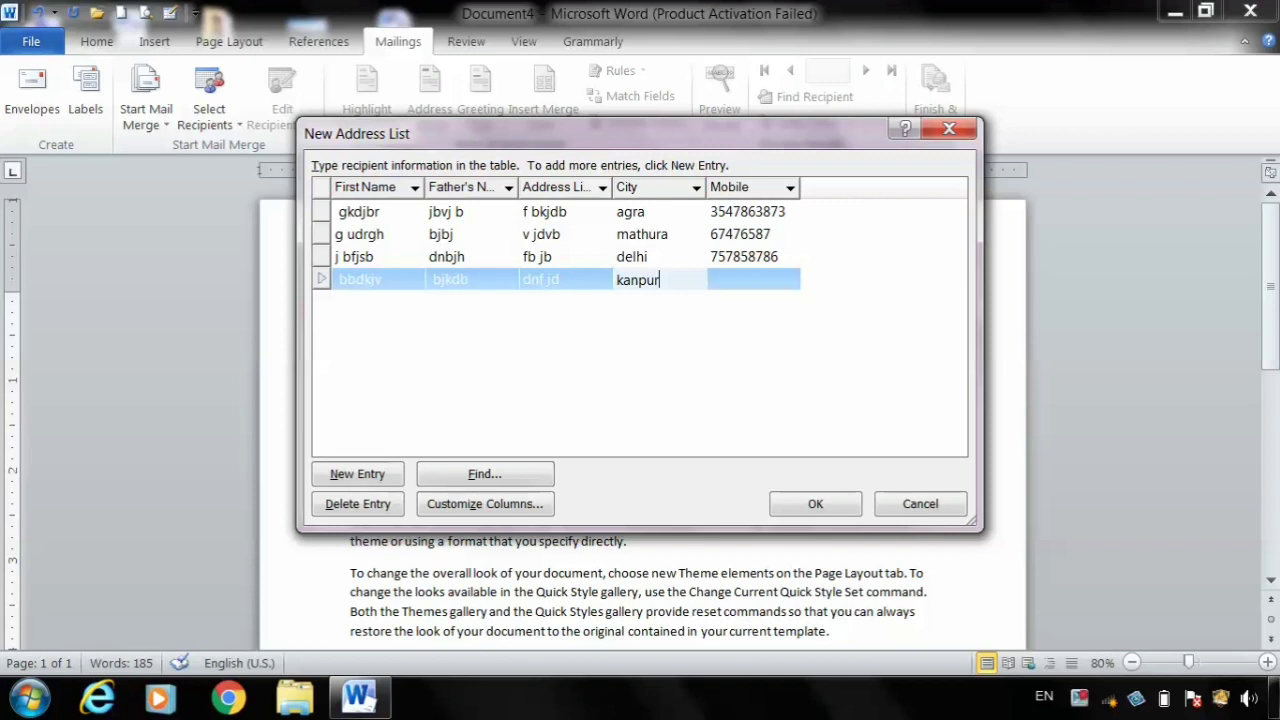
pyautogui.press('Tab')
pyautogui.write('6587')
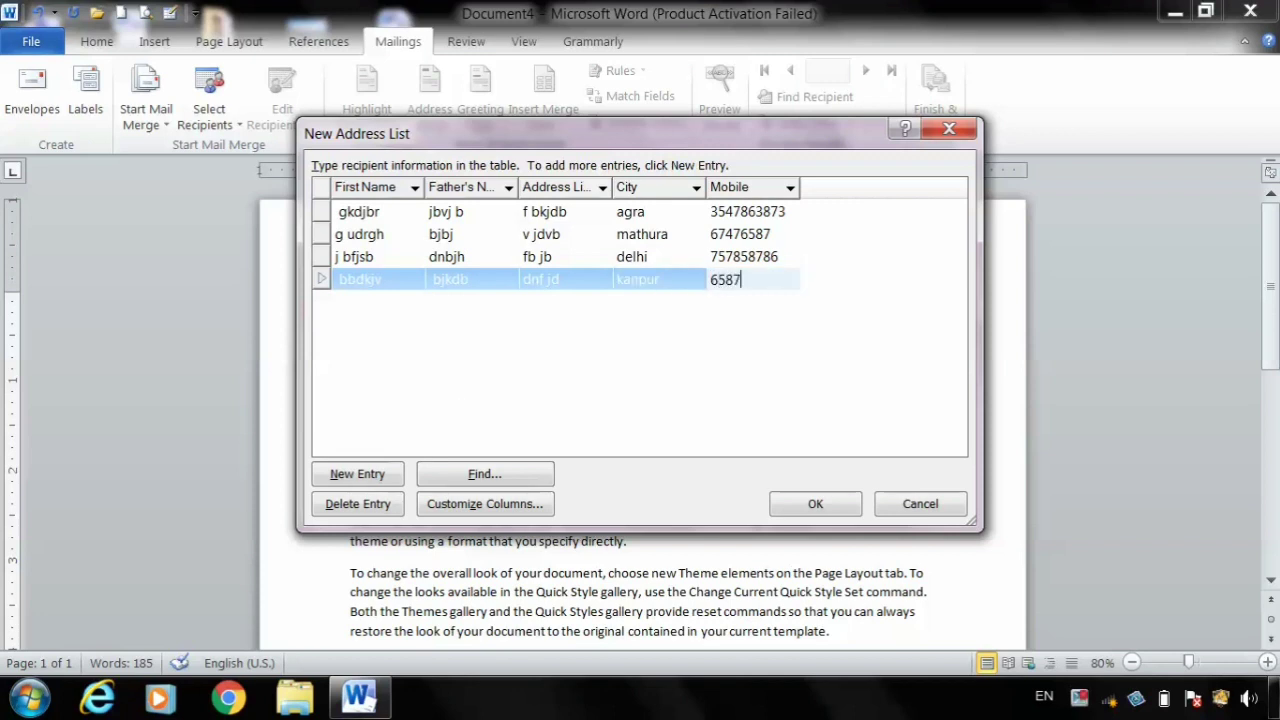
pyautogui.write('5869')
pyautogui.click(472, 516)
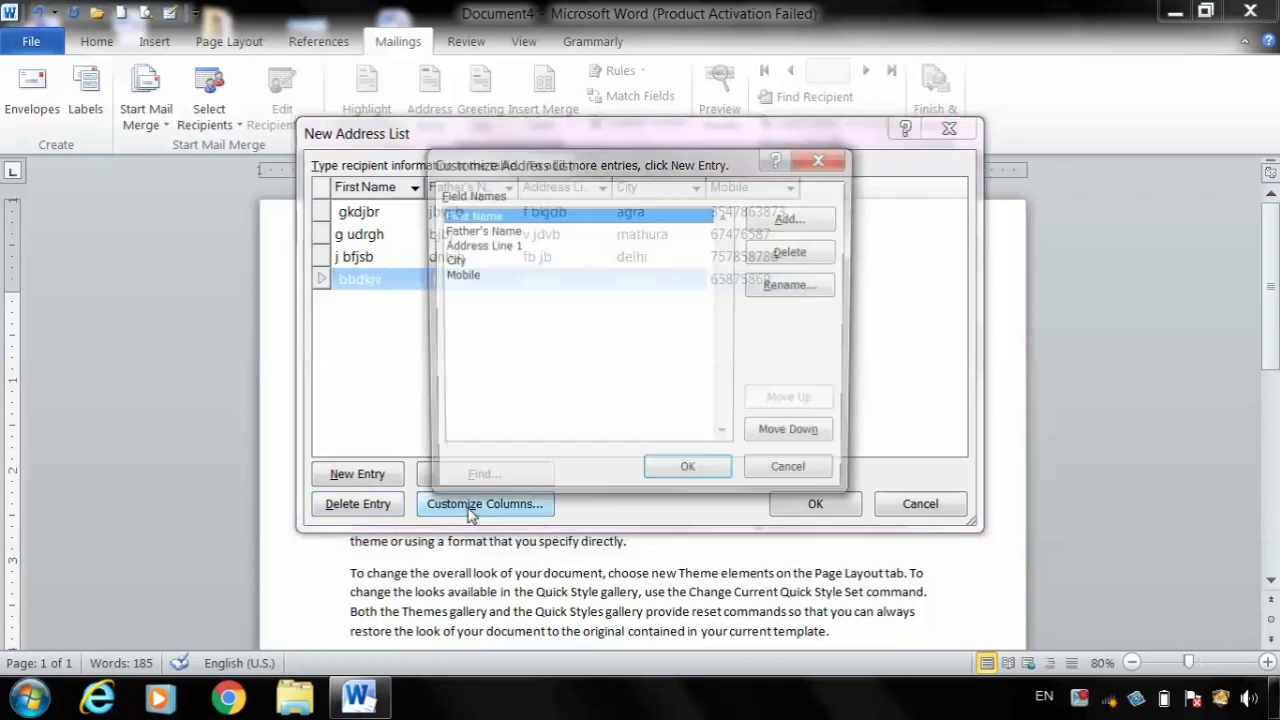
pyautogui.click(787, 480)
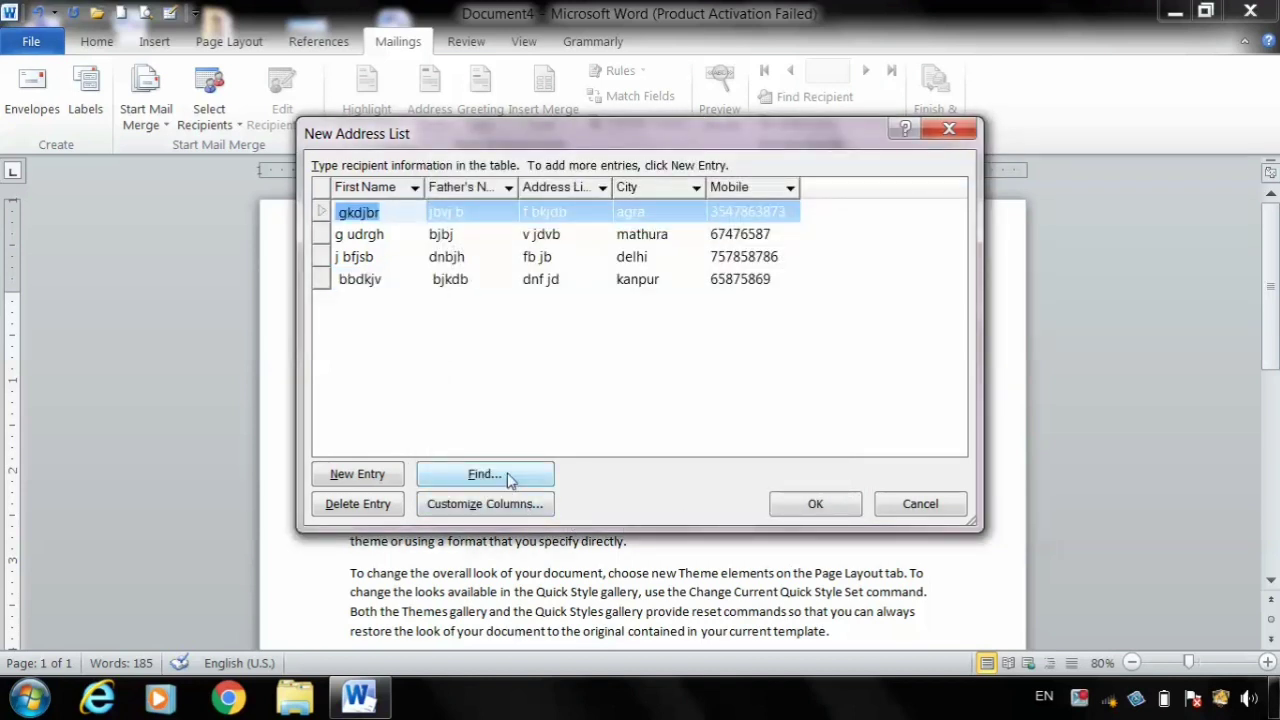
pyautogui.click(507, 476)
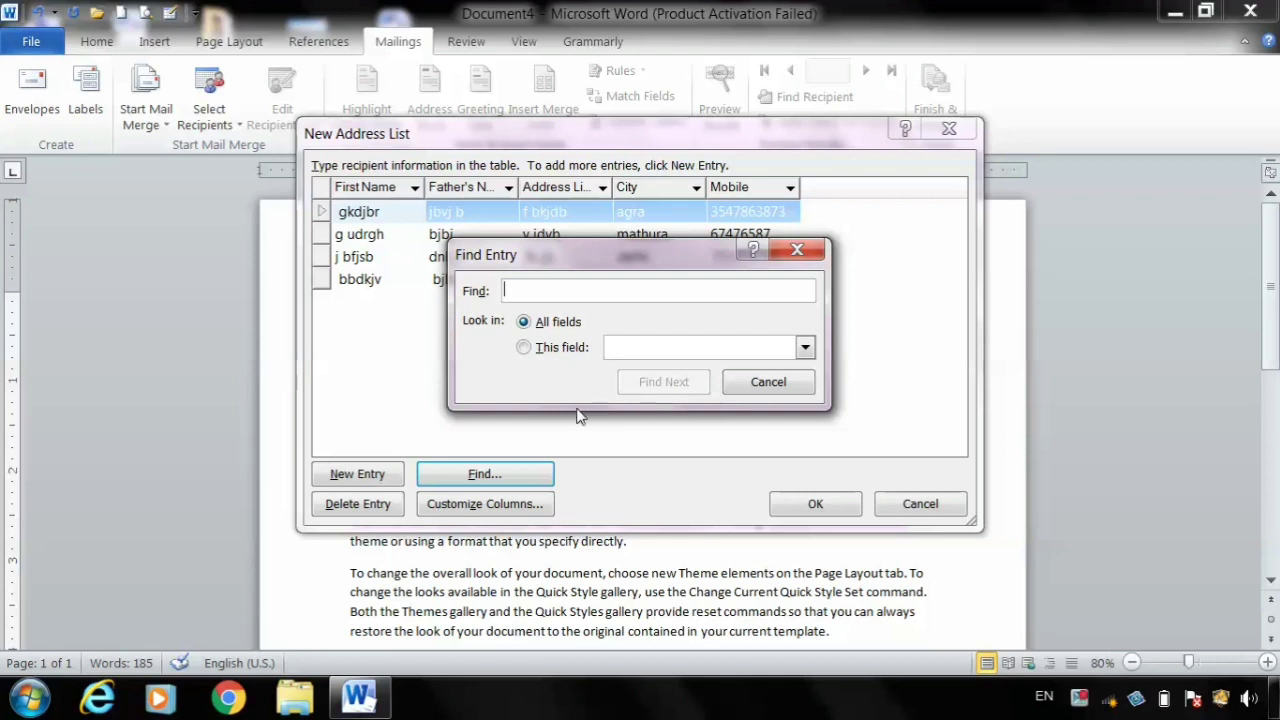
pyautogui.write('agra')
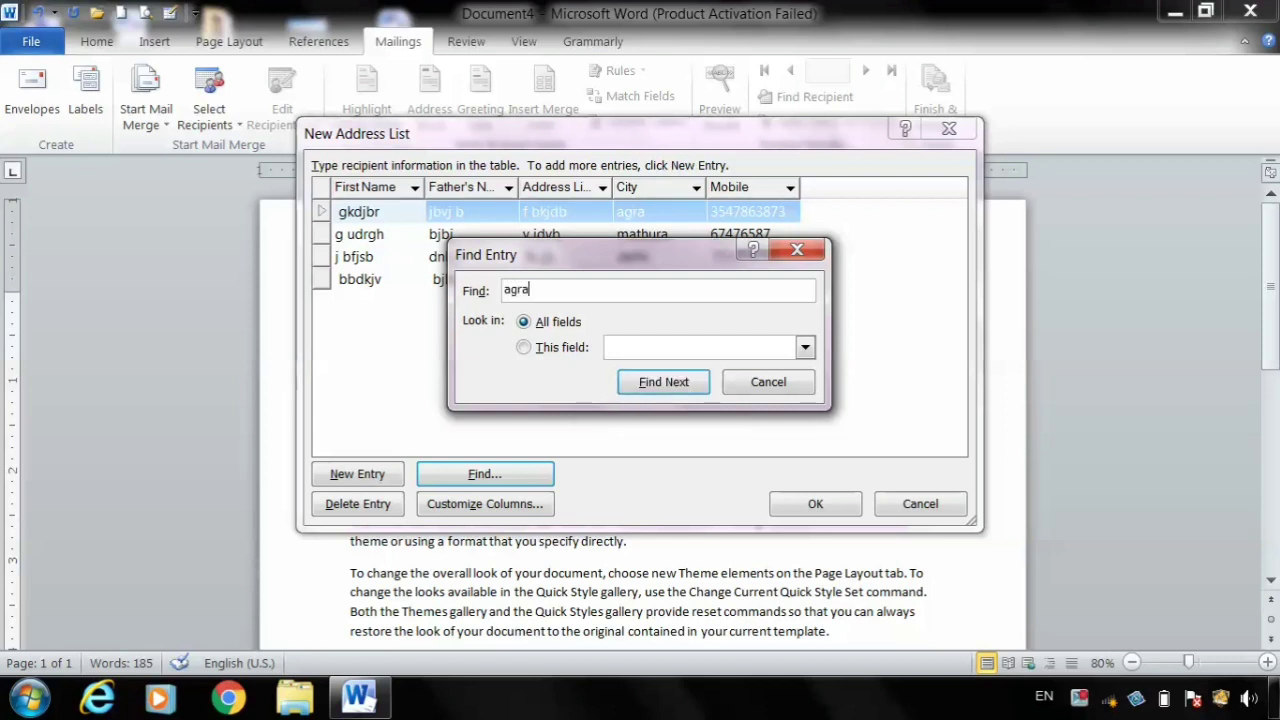
pyautogui.press('BackSpace')
pyautogui.press('BackSpace')
pyautogui.press('BackSpace')
pyautogui.press('BackSpace')
pyautogui.write('kan')
pyautogui.write('pu')
pyautogui.click(668, 383)
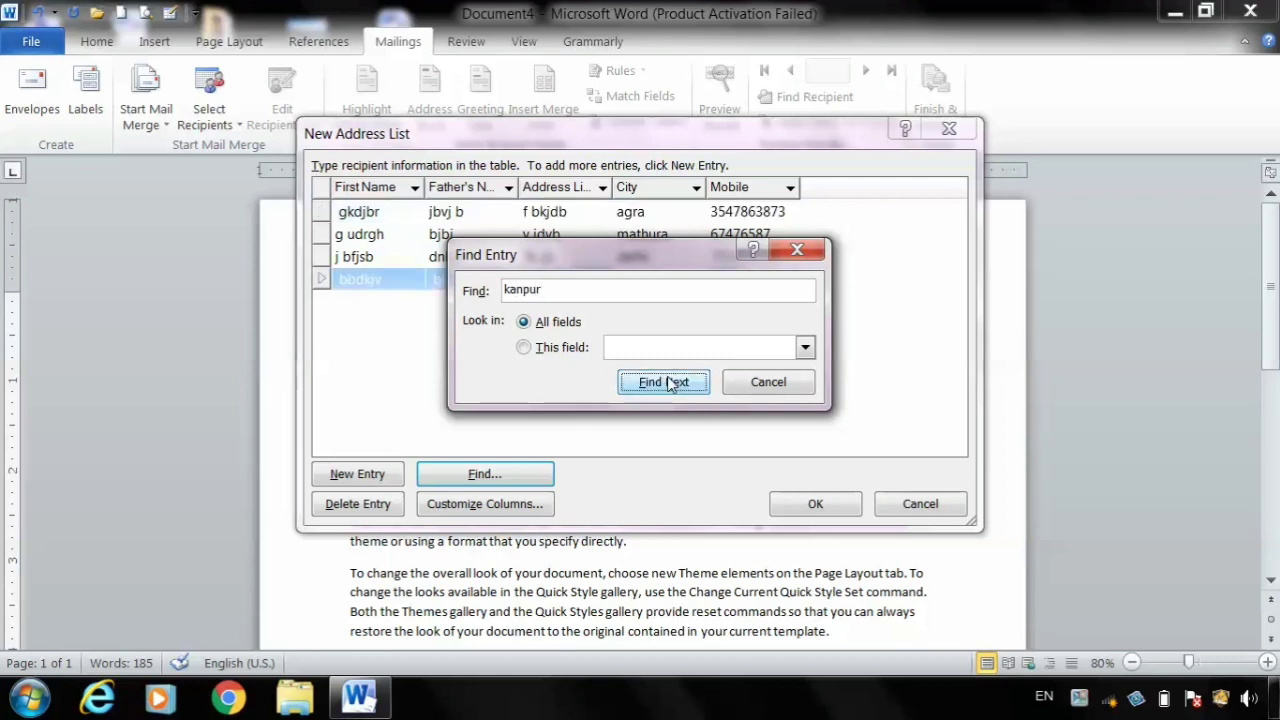
pyautogui.click(768, 382)
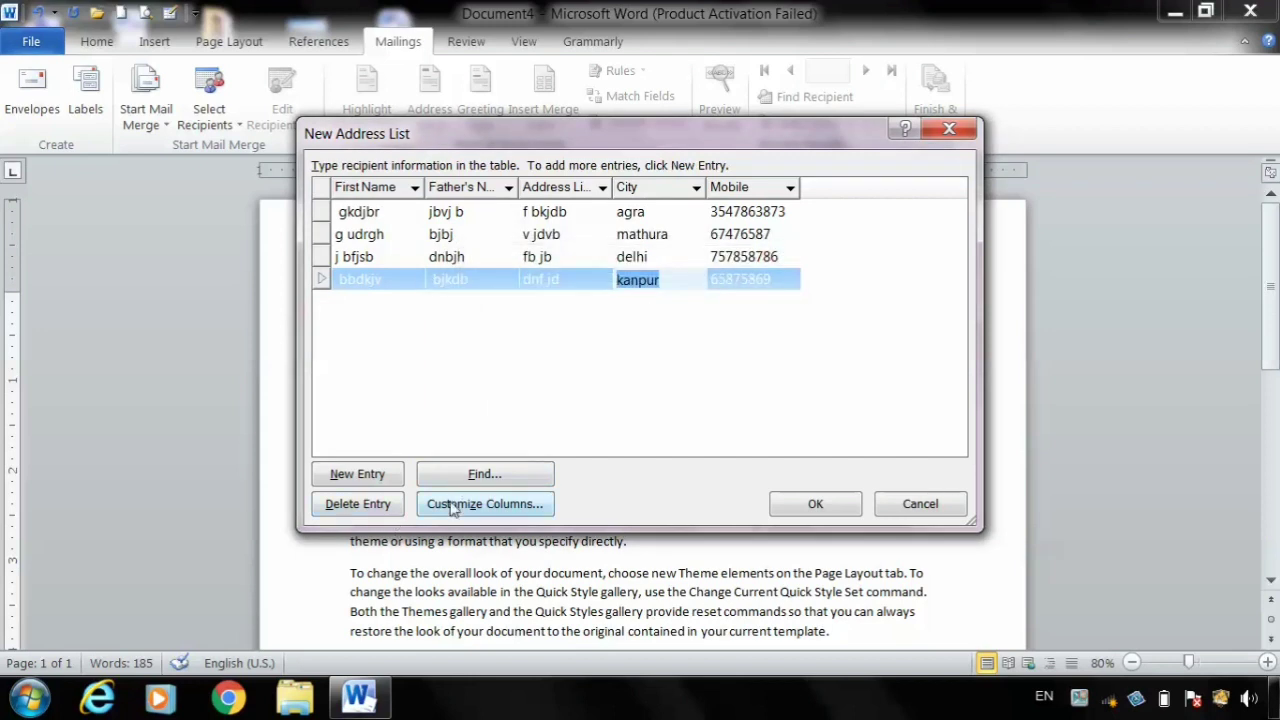
# - Add a fifth recipient from jhansi with name, father's name, address and mobile, then close the list
pyautogui.click(350, 475)
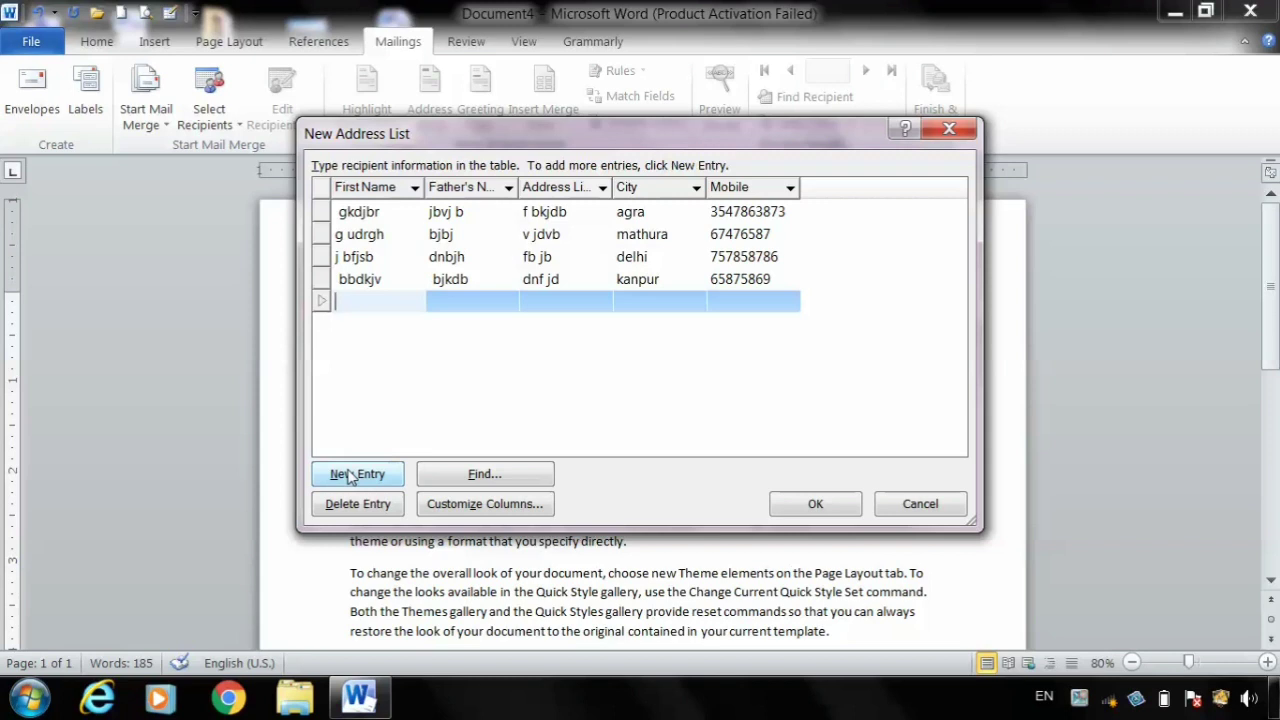
pyautogui.write('fb gkdb')
pyautogui.press('Tab')
pyautogui.write('b')
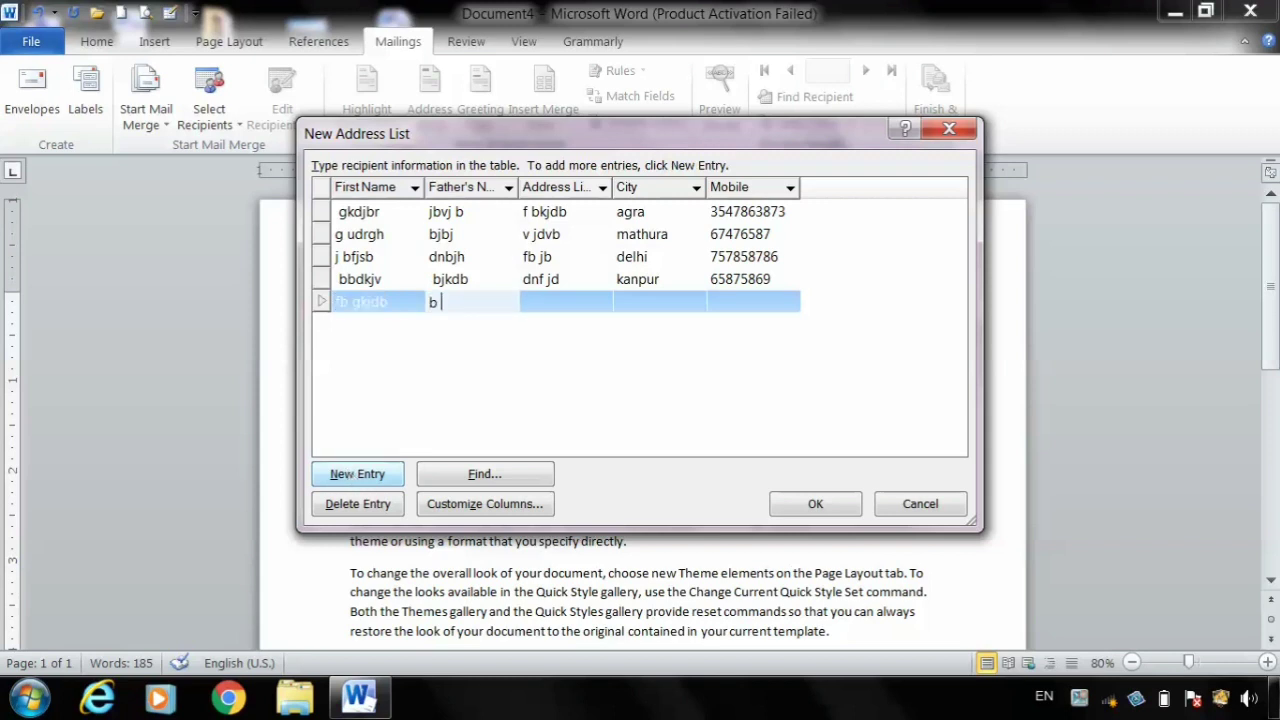
pyautogui.write(' kdjfb')
pyautogui.press('Tab')
pyautogui.write('d gkgdfb')
pyautogui.press('Tab')
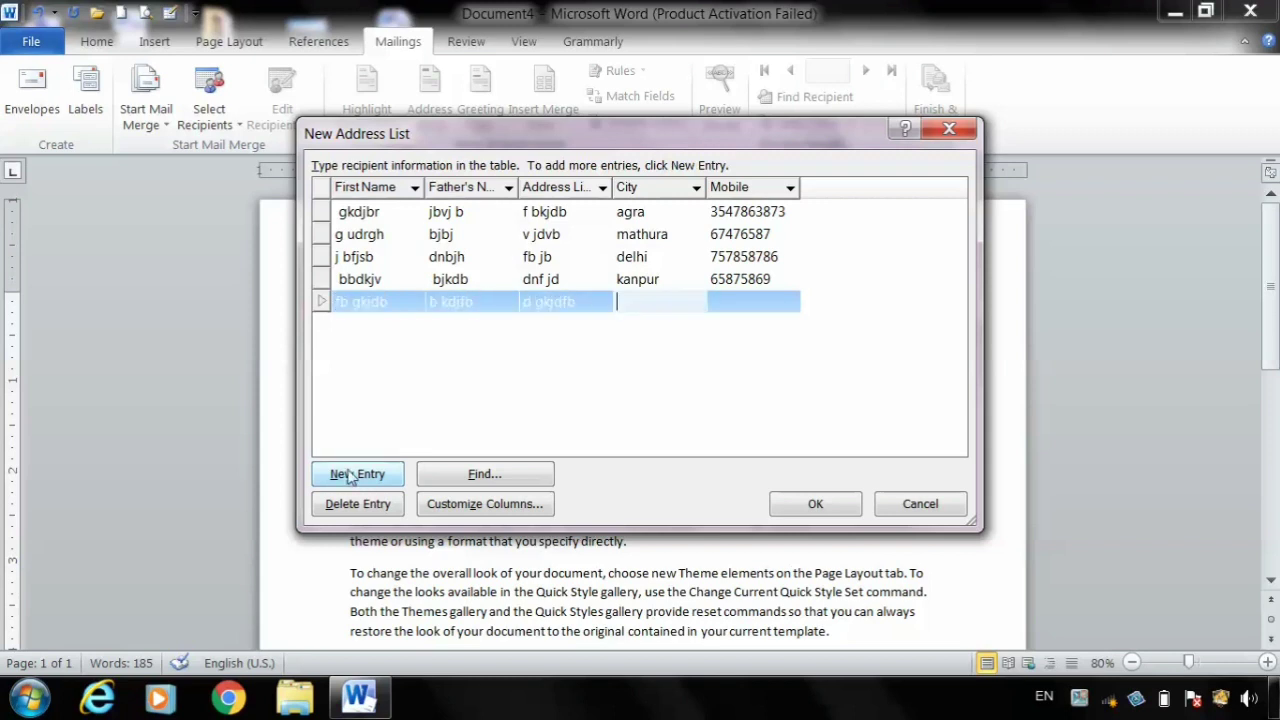
pyautogui.write('jhans')
pyautogui.write('i')
pyautogui.press('Tab')
pyautogui.write('7687587')
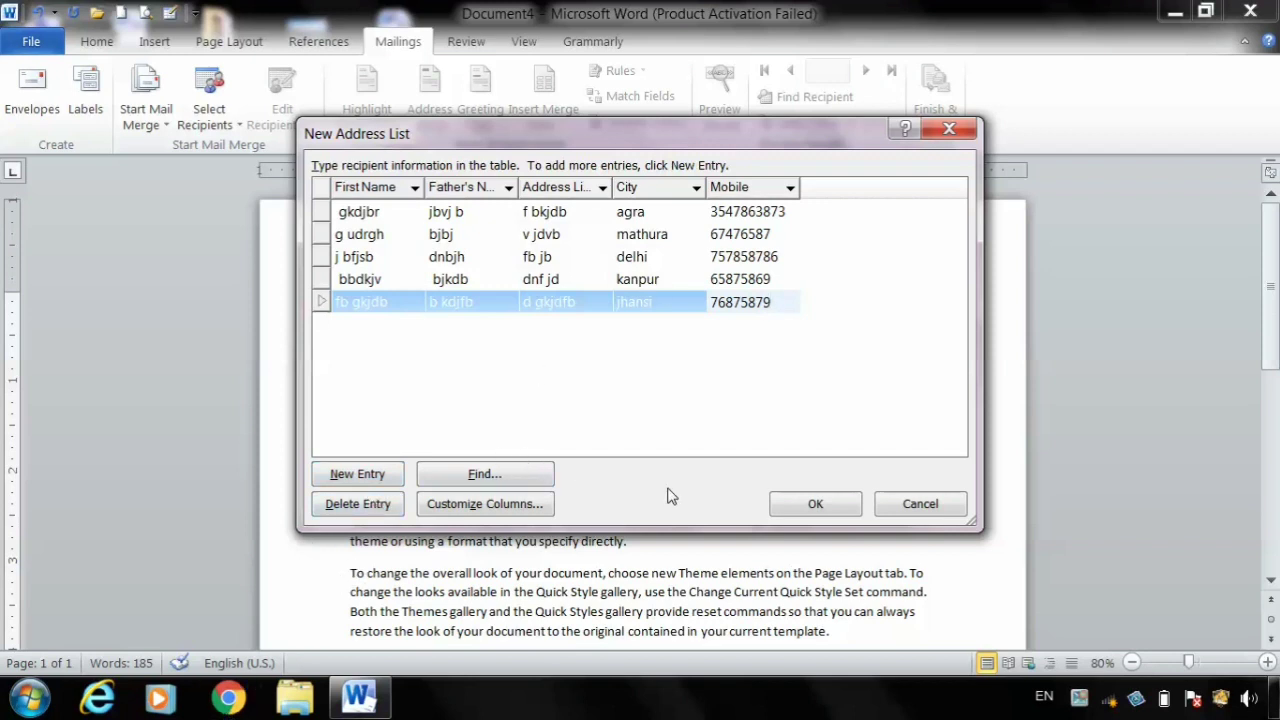
pyautogui.click(814, 504)
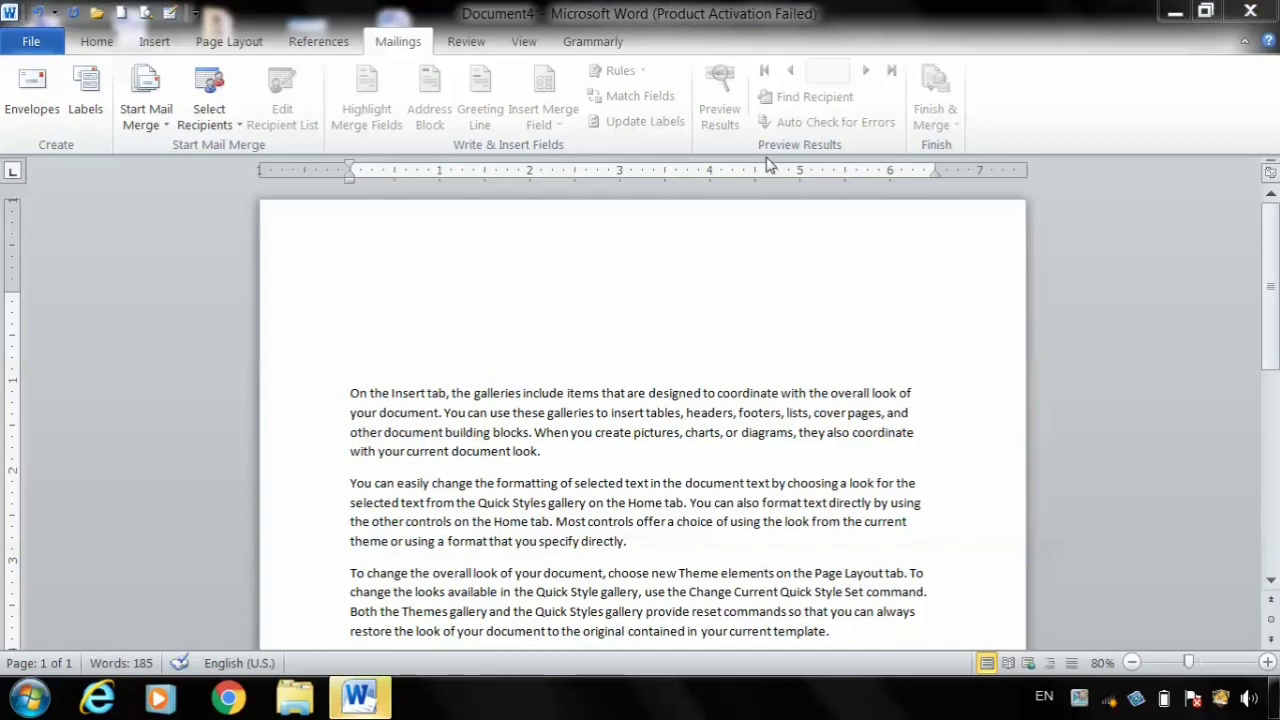
# - Store the recipient address list on Local Disk (D:) under the file name mail
pyautogui.click(373, 289)
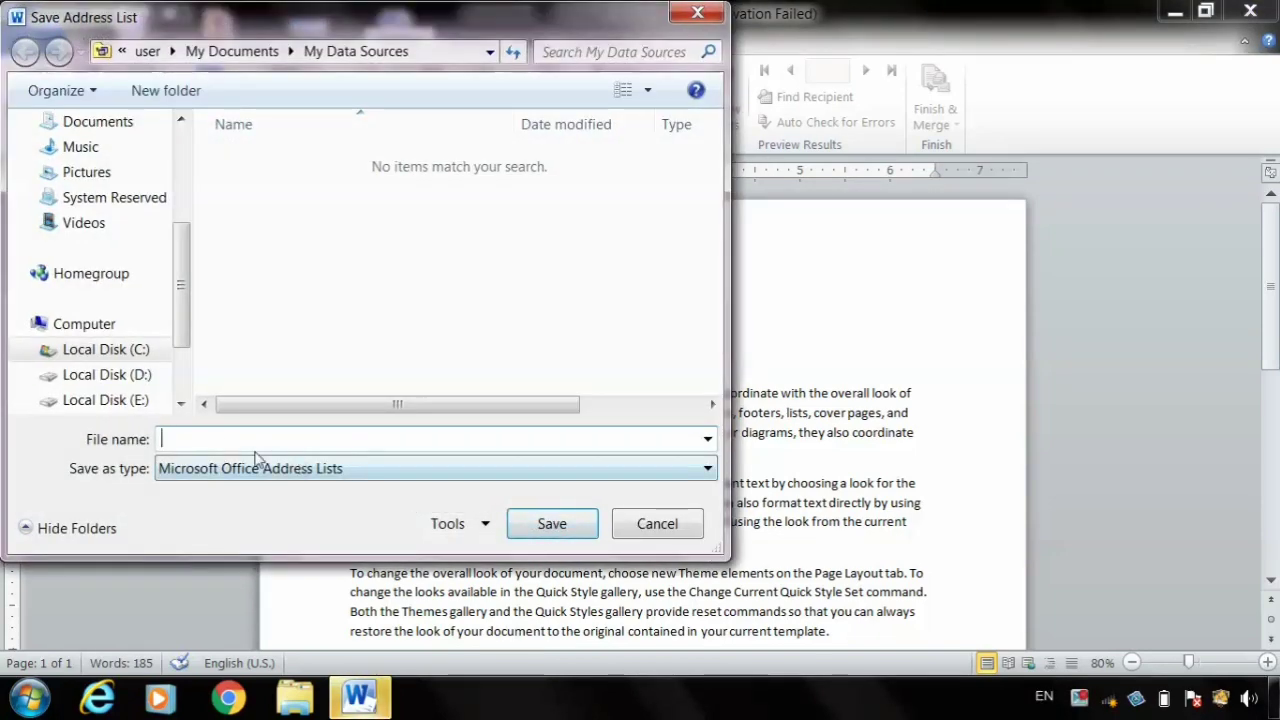
pyautogui.click(143, 376)
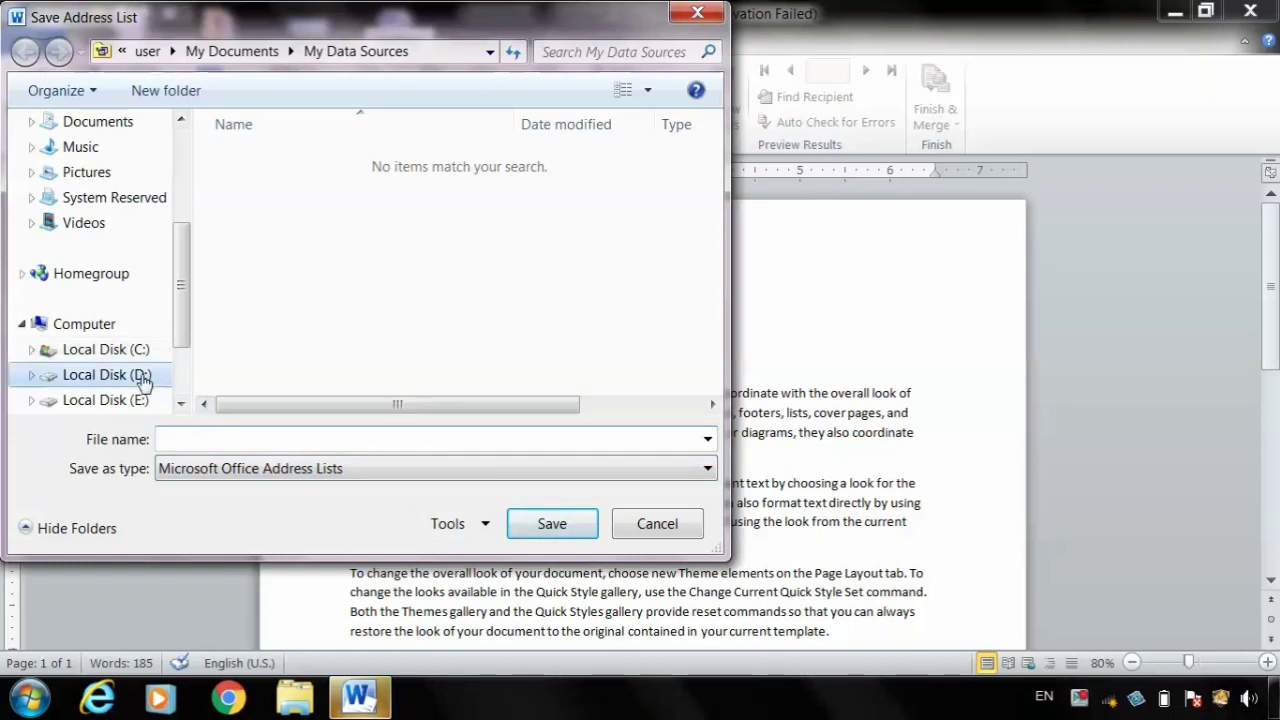
pyautogui.click(215, 436)
pyautogui.write('mai')
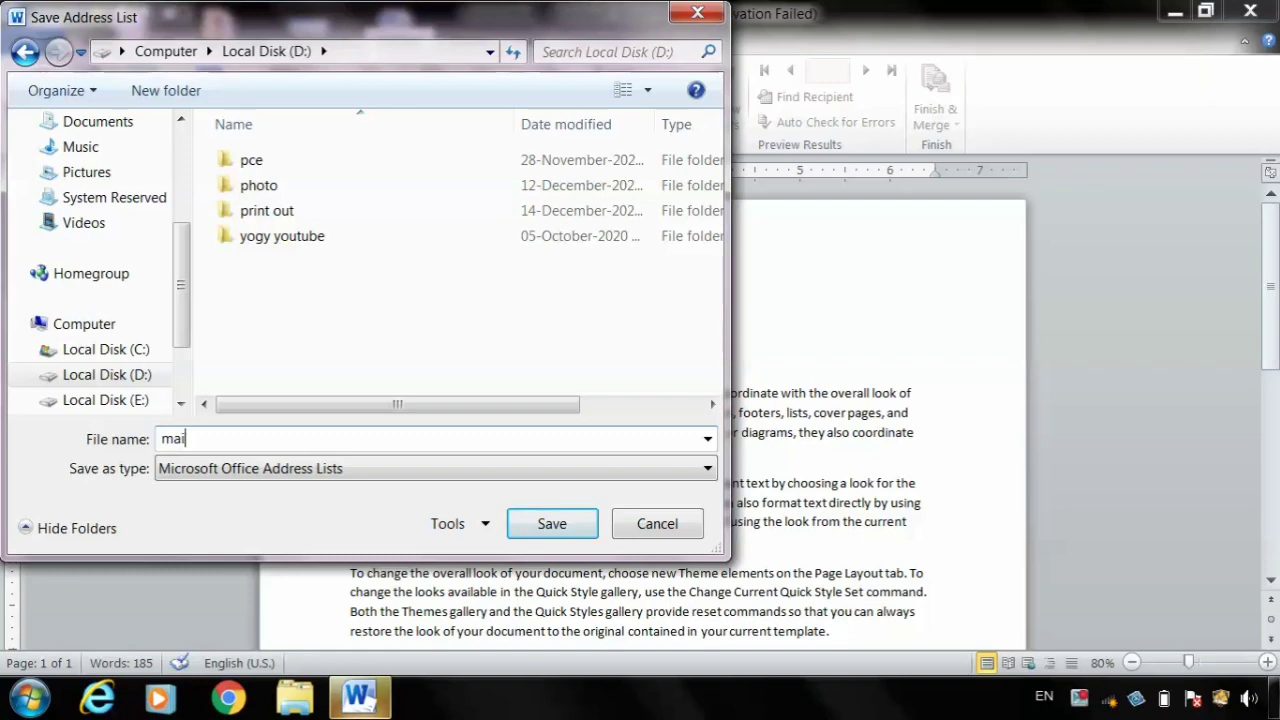
pyautogui.write('l')
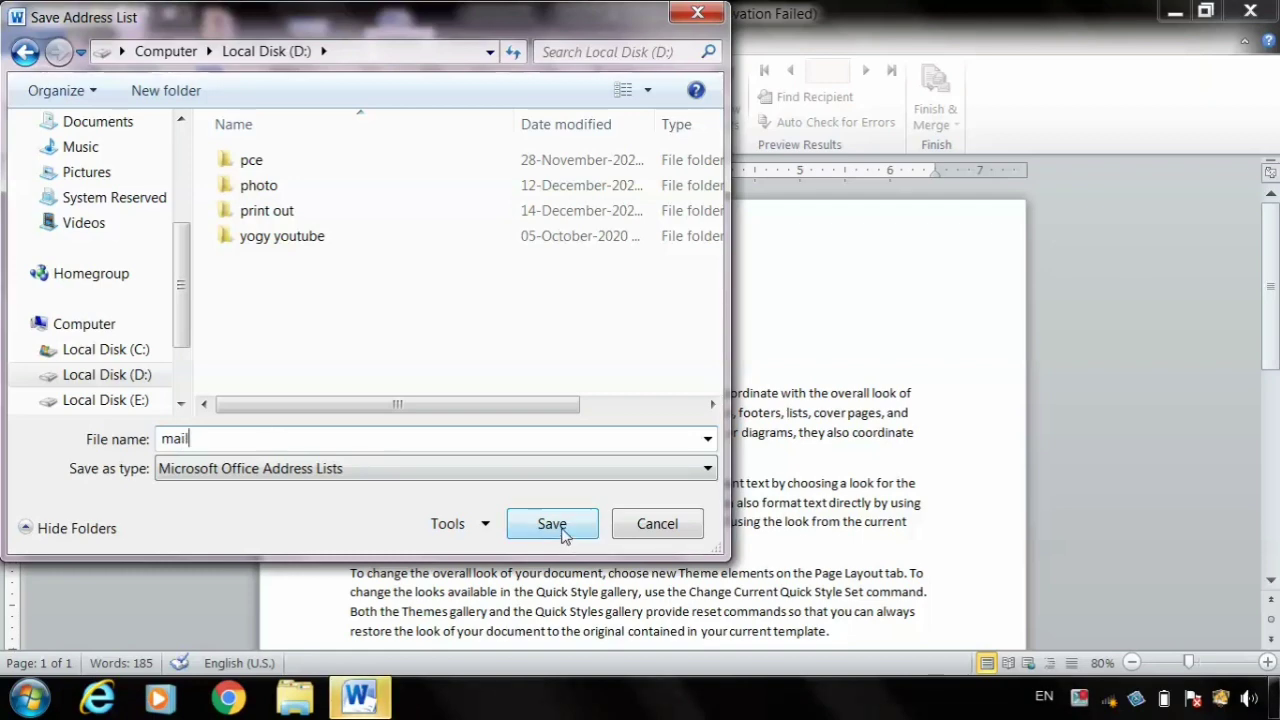
pyautogui.click(561, 528)
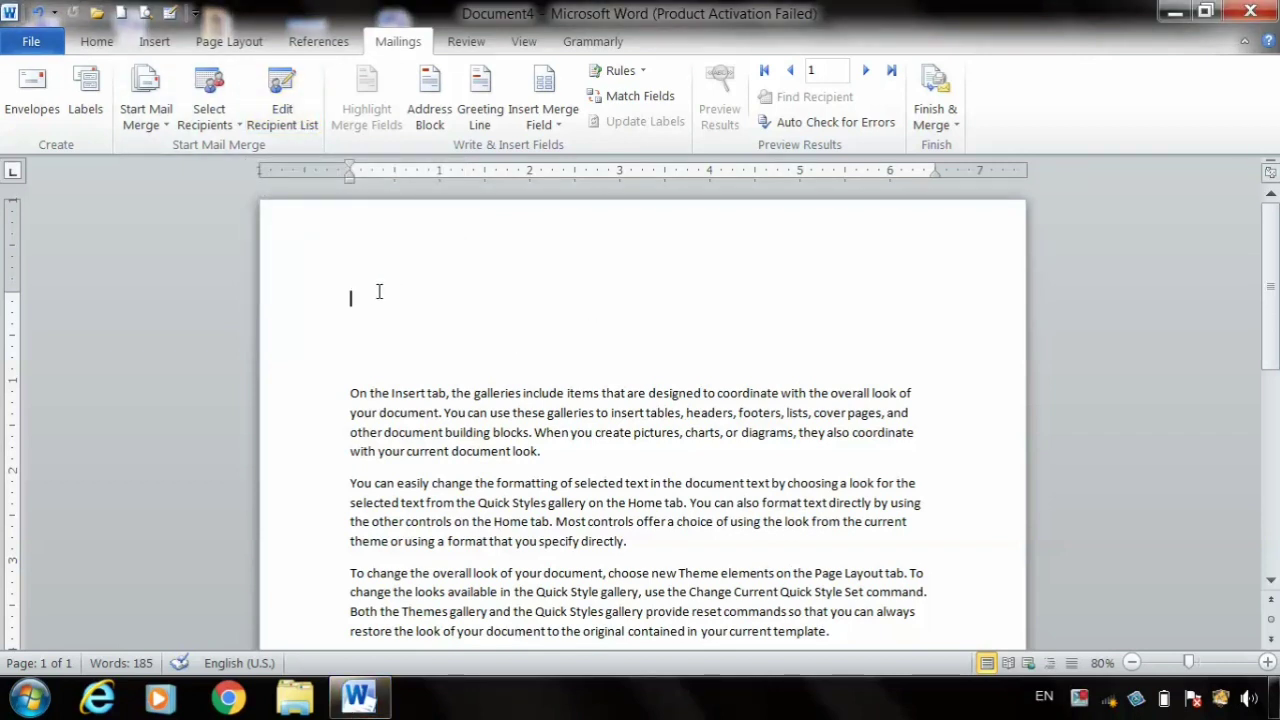
# - Write the first line «First_Name» S/O MR «Fathers_Name» and zoom the page to 130%
pyautogui.click(558, 128)
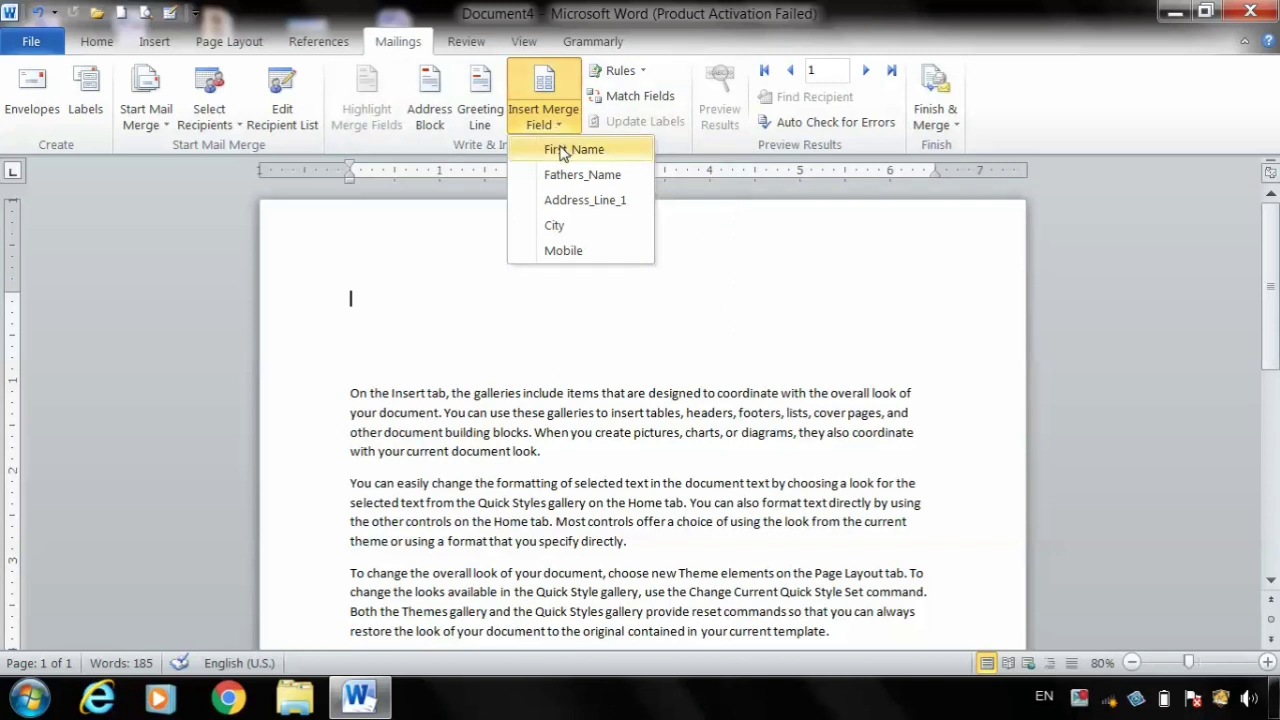
pyautogui.click(563, 150)
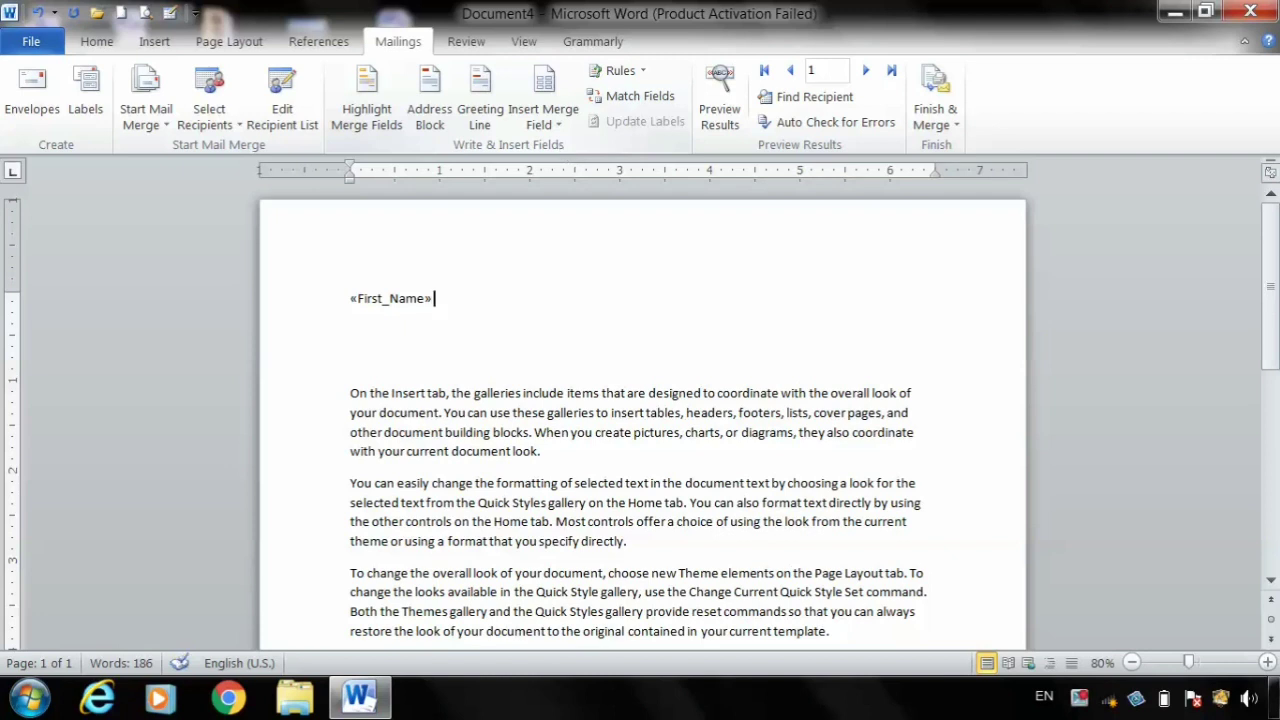
pyautogui.write('S/')
pyautogui.write('O')
pyautogui.write('M')
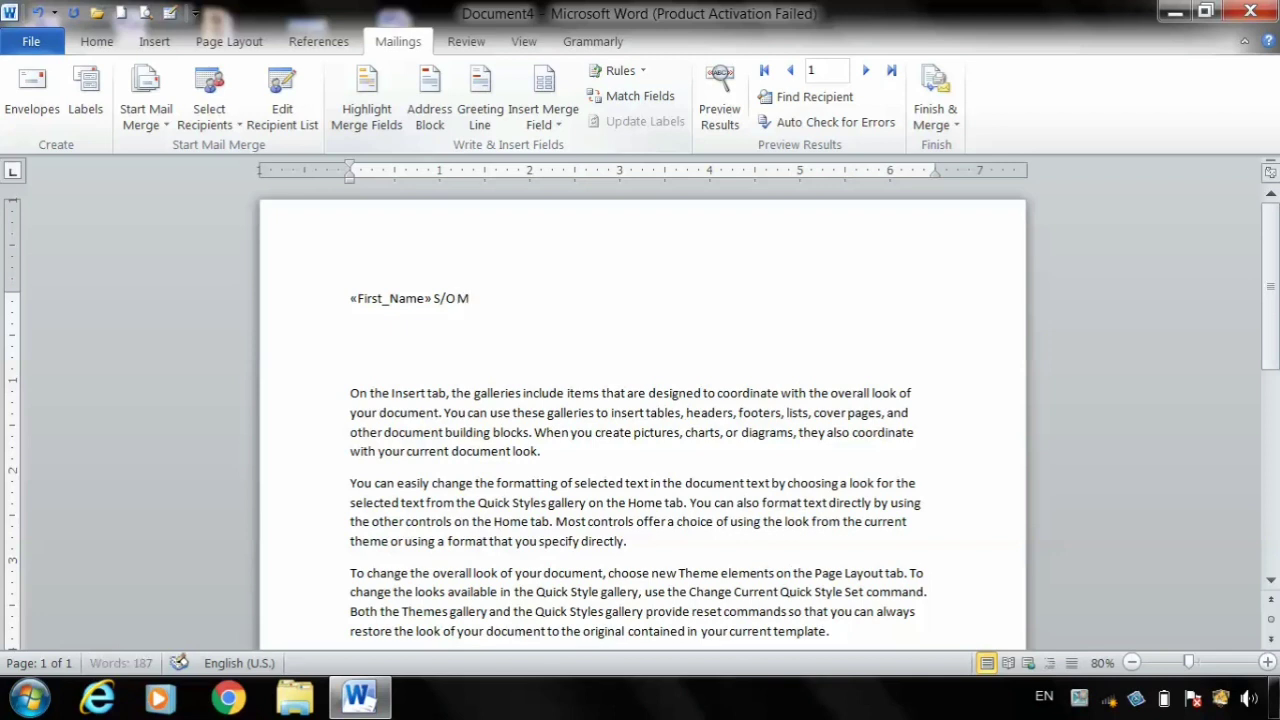
pyautogui.write('R')
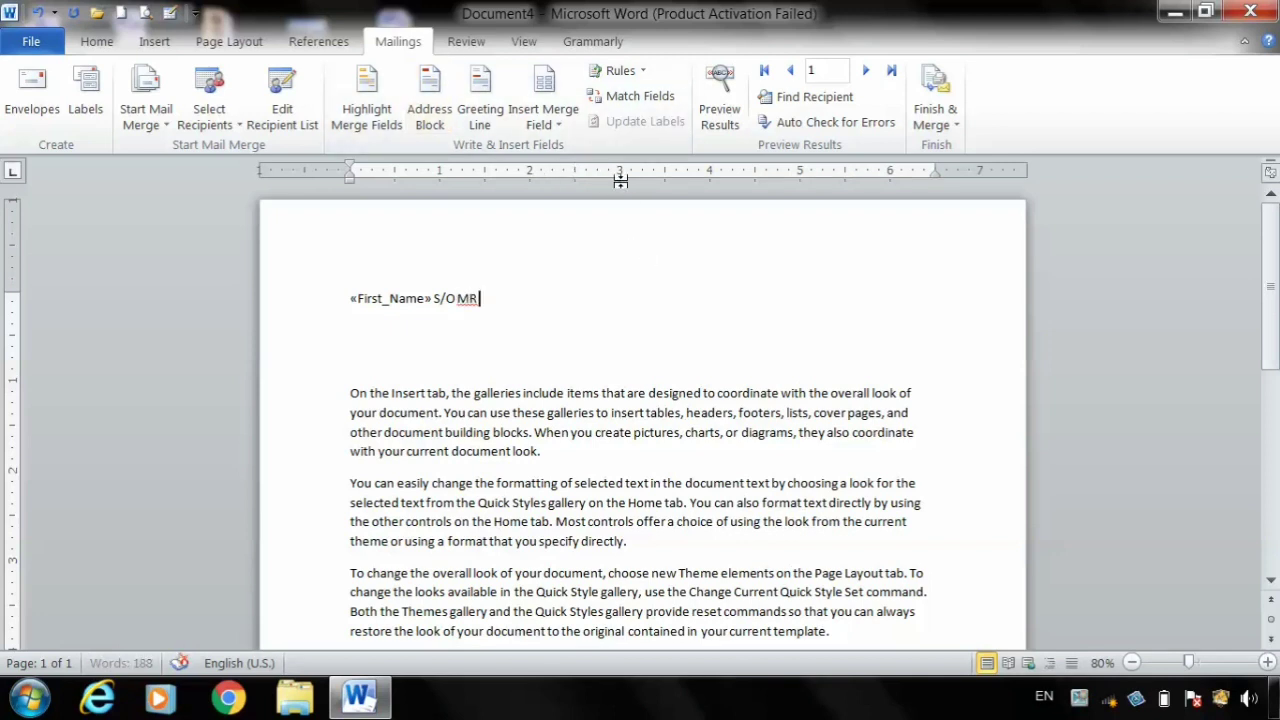
pyautogui.click(560, 128)
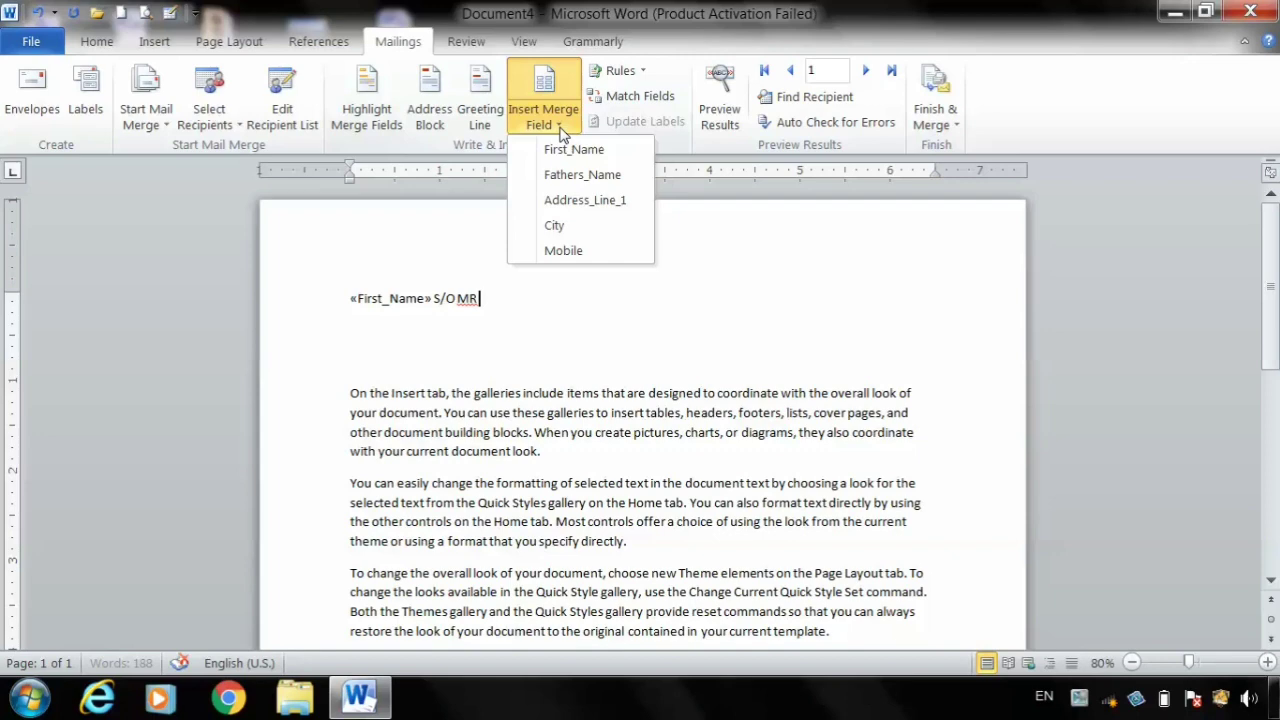
pyautogui.click(585, 175)
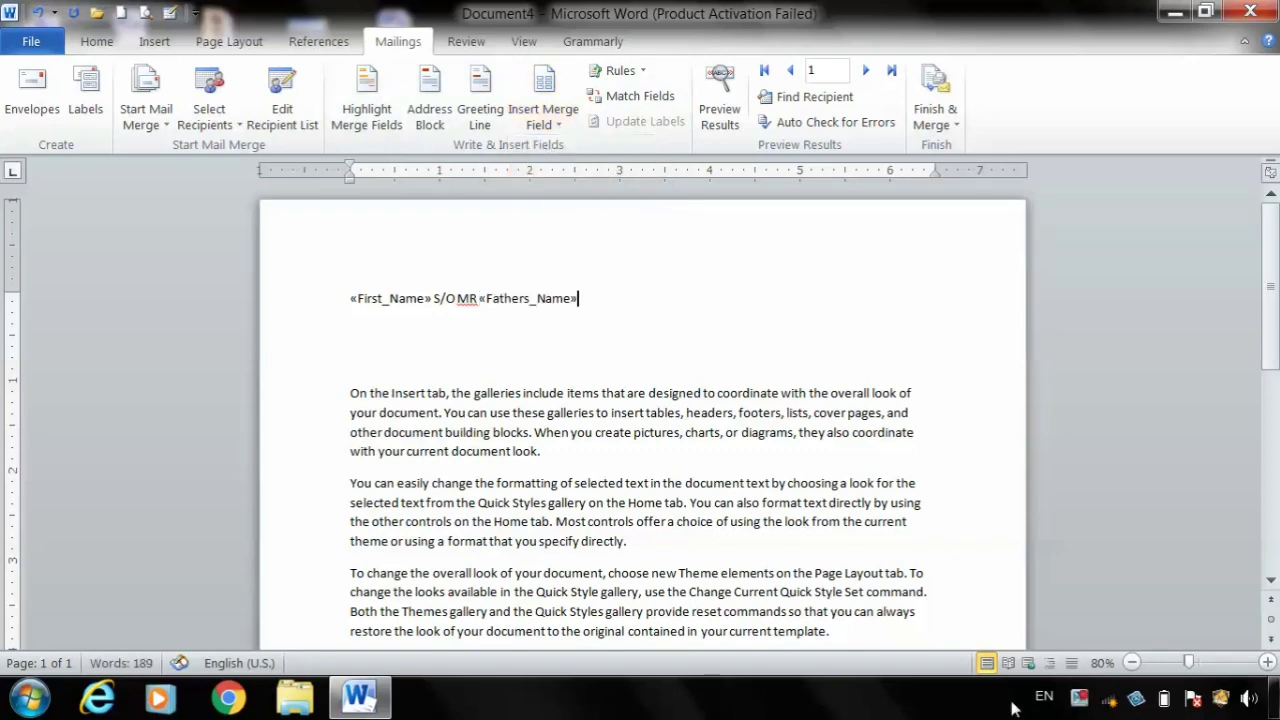
pyautogui.click(1268, 663)
pyautogui.click(1268, 663)
pyautogui.click(1268, 663)
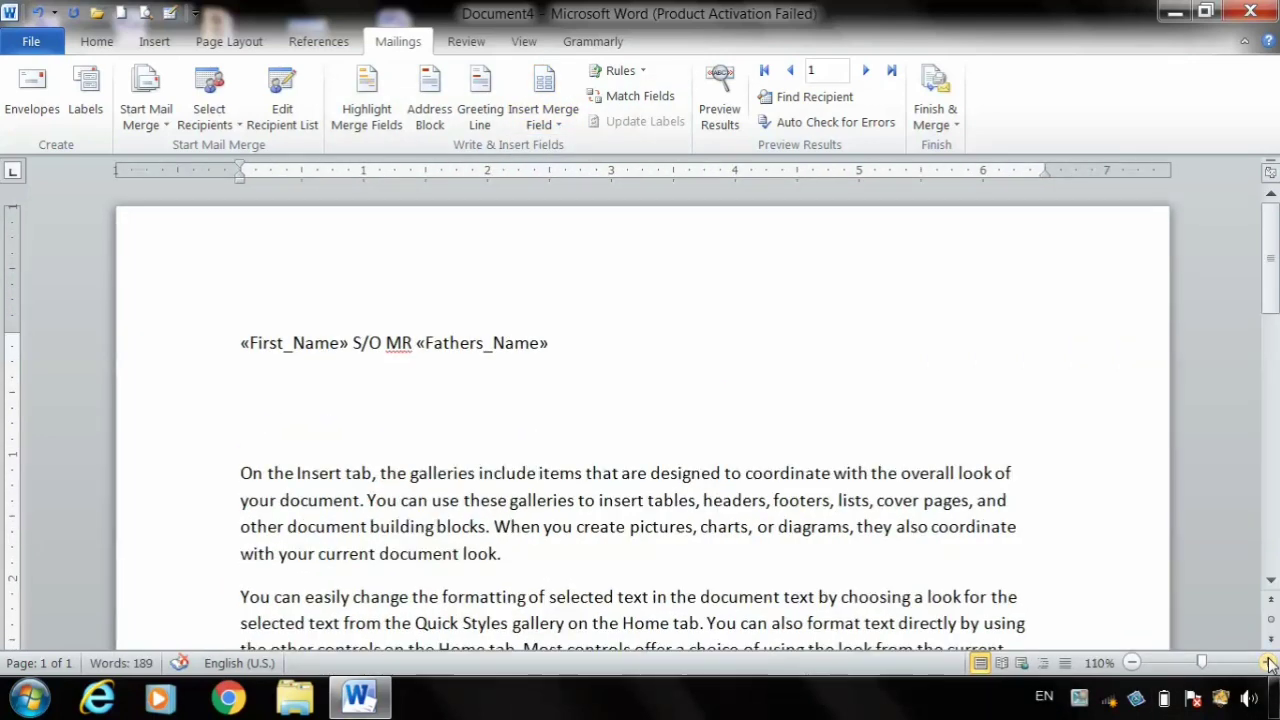
pyautogui.click(1268, 663)
pyautogui.click(1268, 663)
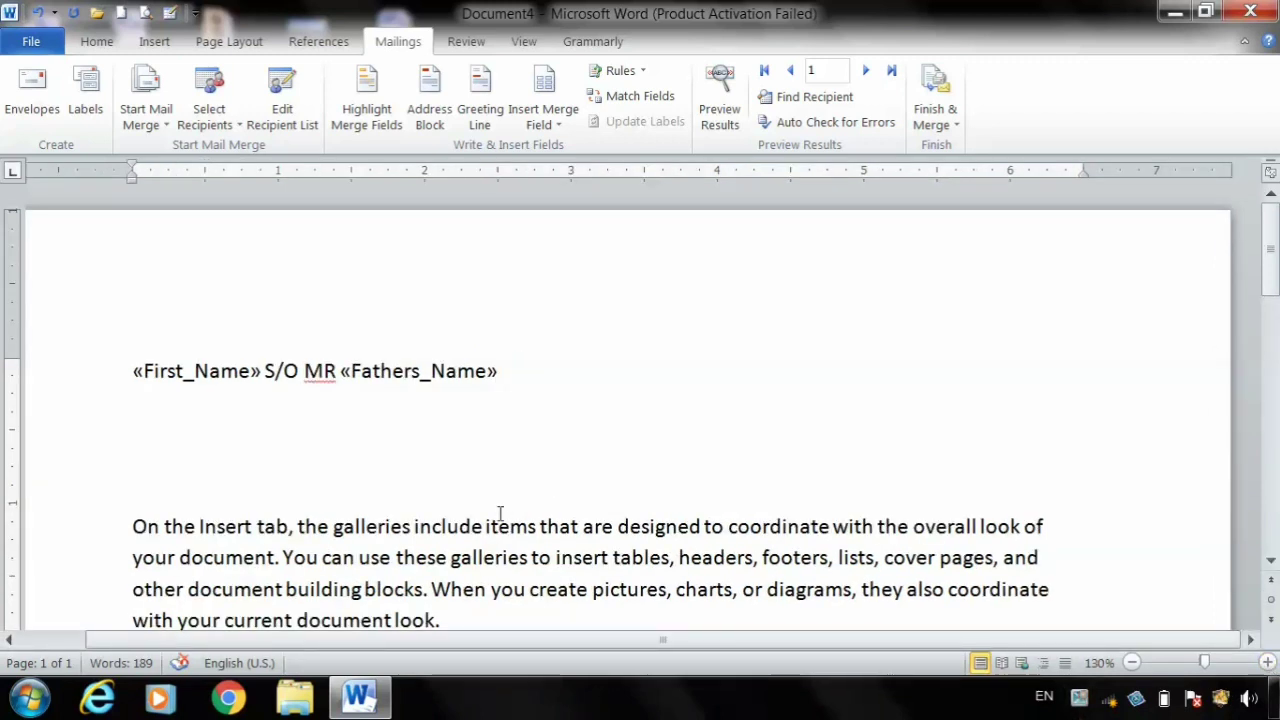
# - Add «Address_Line_1» «City» on the next line and «Mobile» on its own line
pyautogui.press('Return')
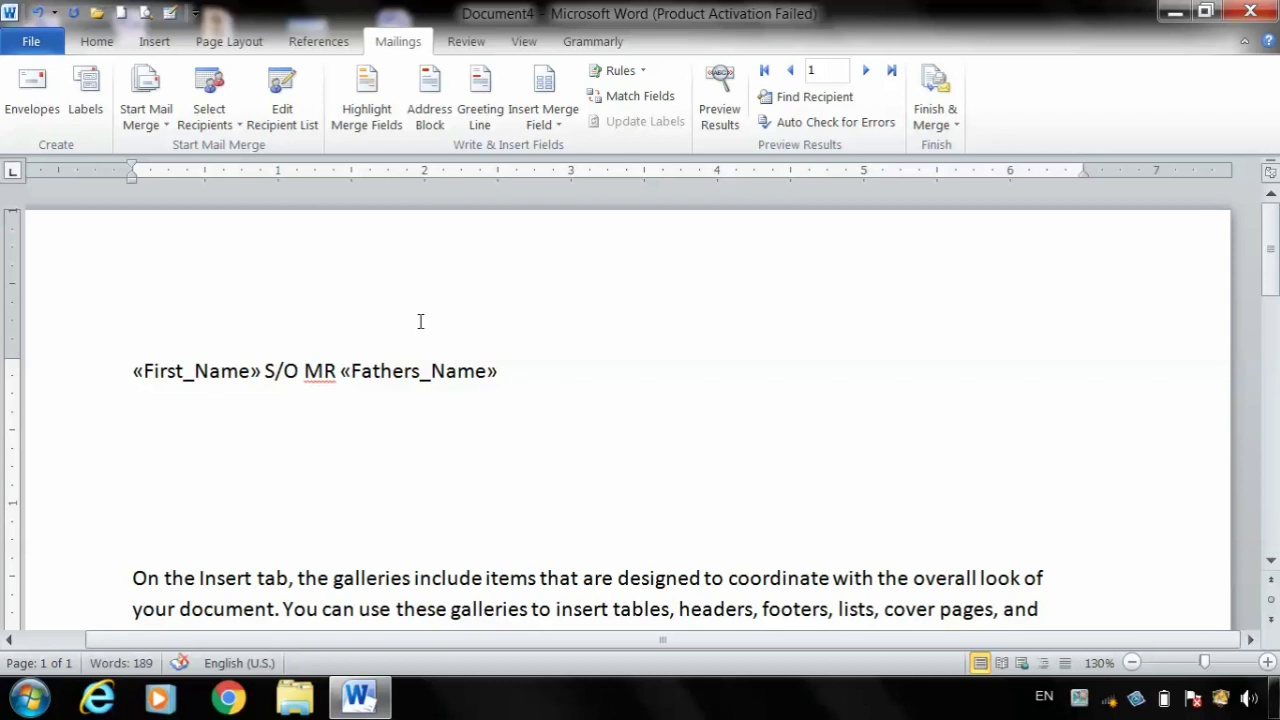
pyautogui.click(547, 128)
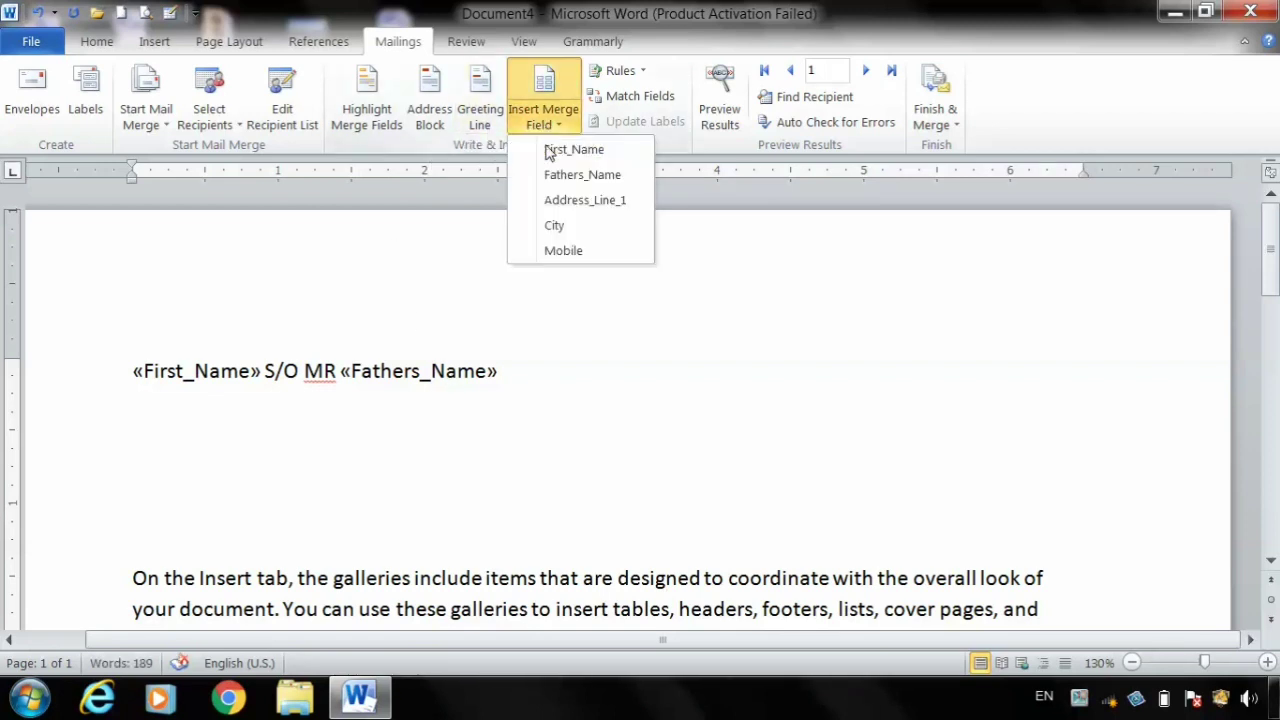
pyautogui.click(560, 203)
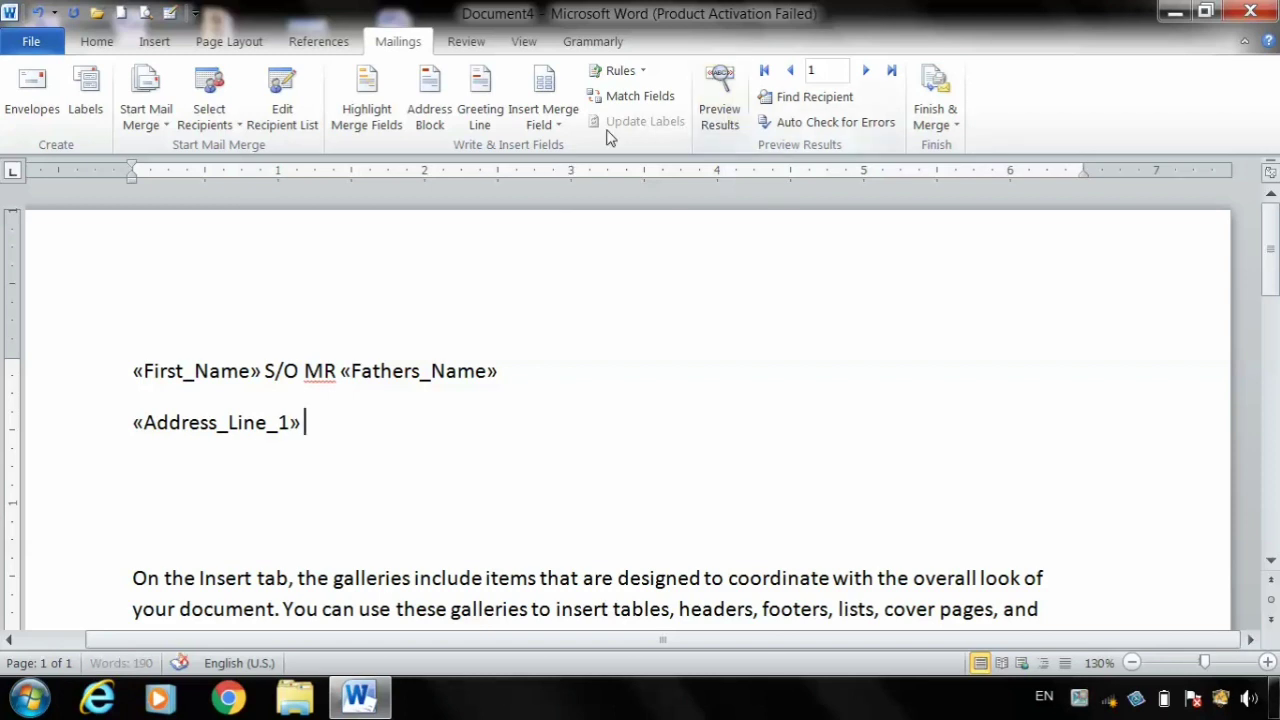
pyautogui.click(548, 115)
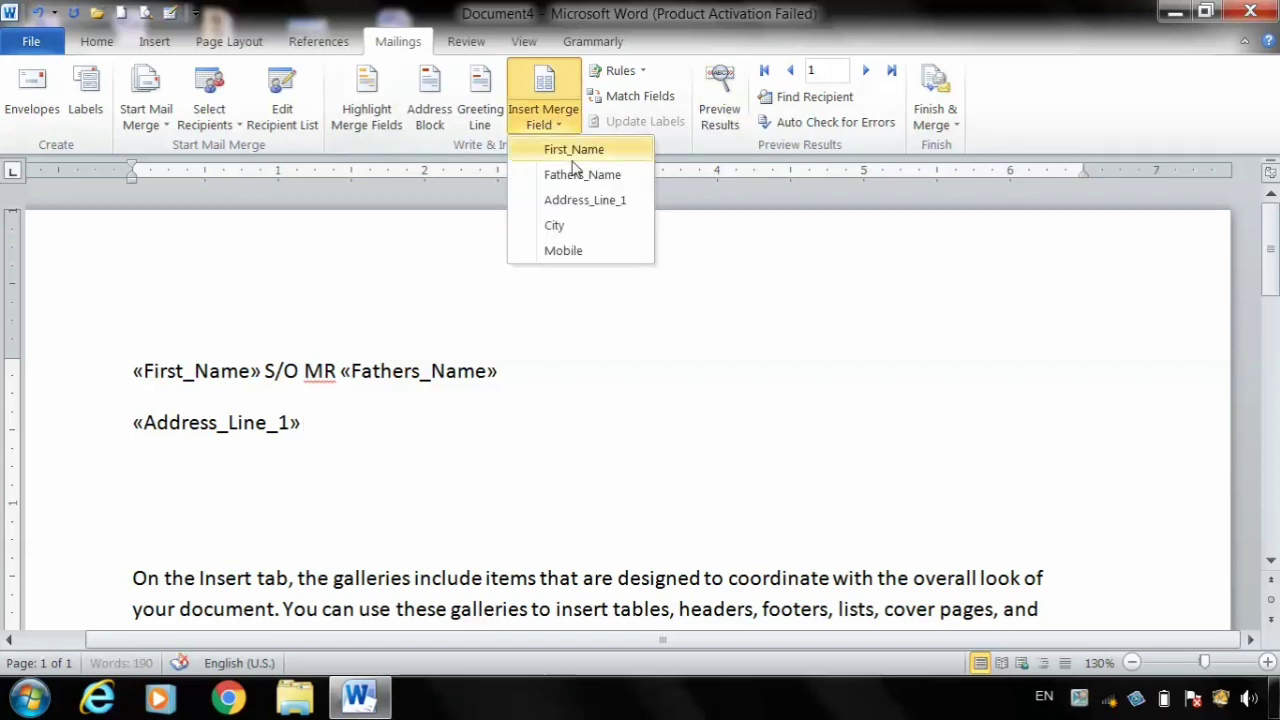
pyautogui.click(575, 230)
pyautogui.click(556, 118)
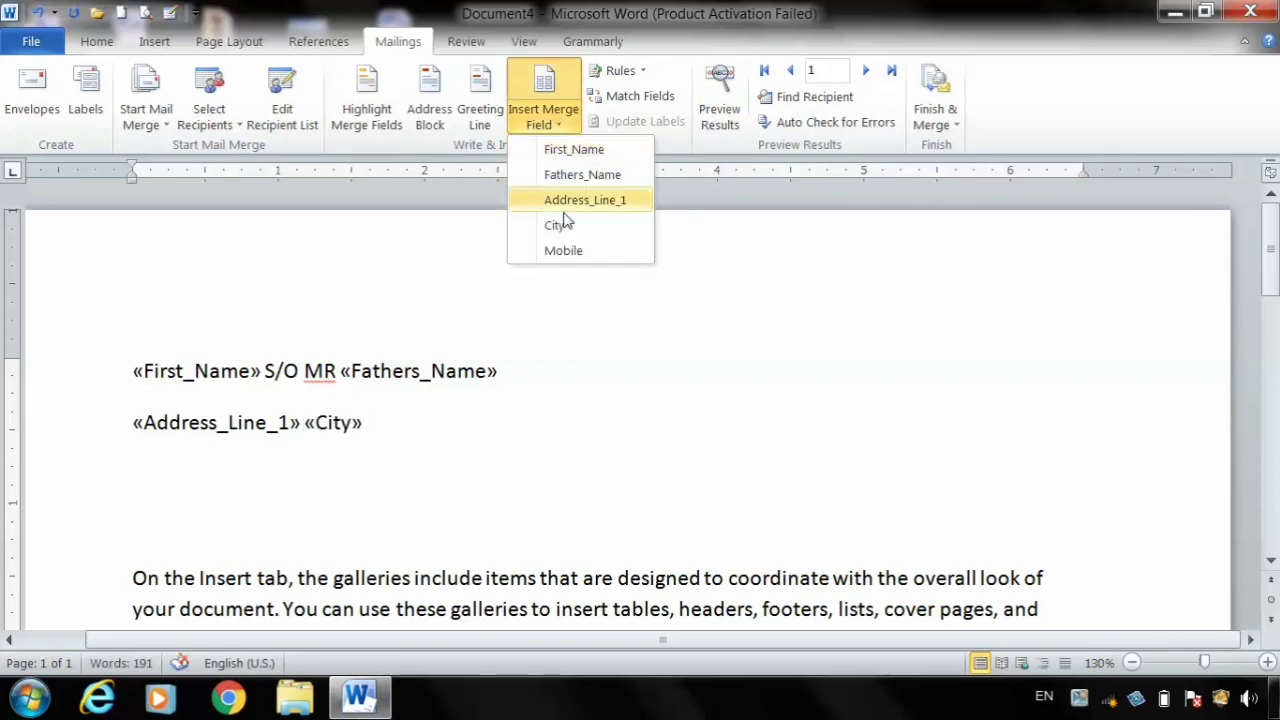
pyautogui.click(563, 250)
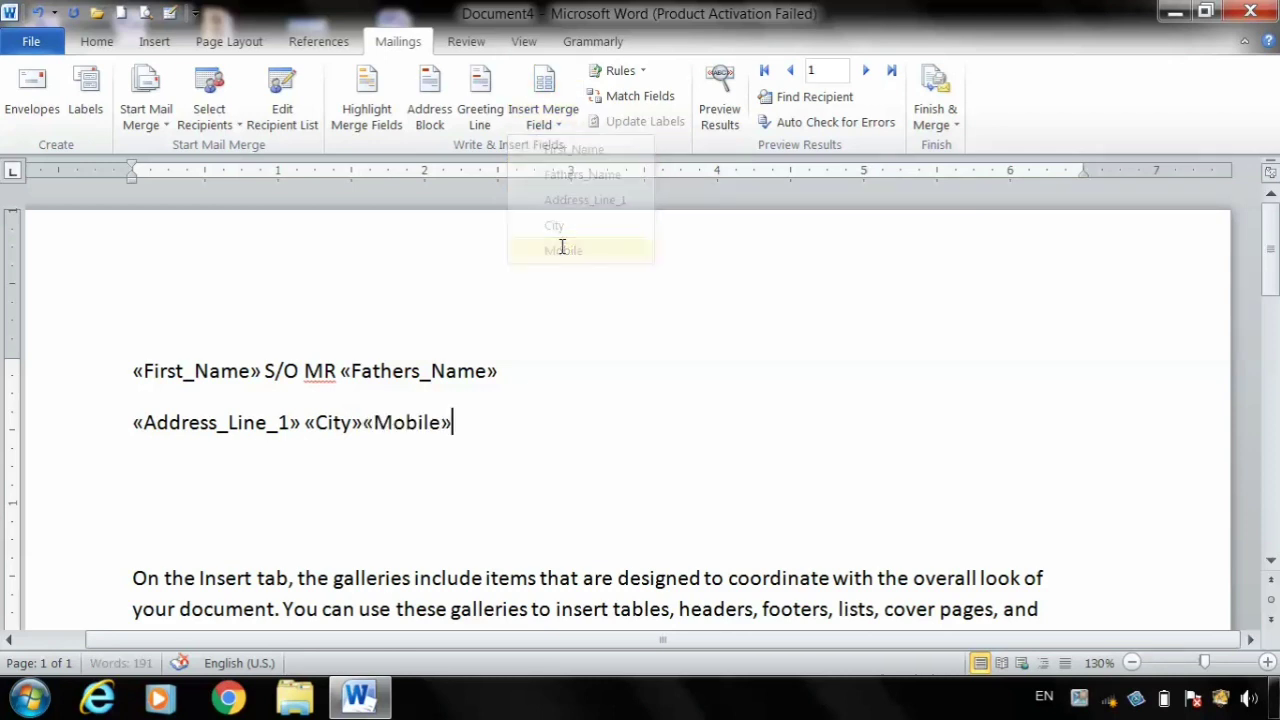
pyautogui.click(361, 422)
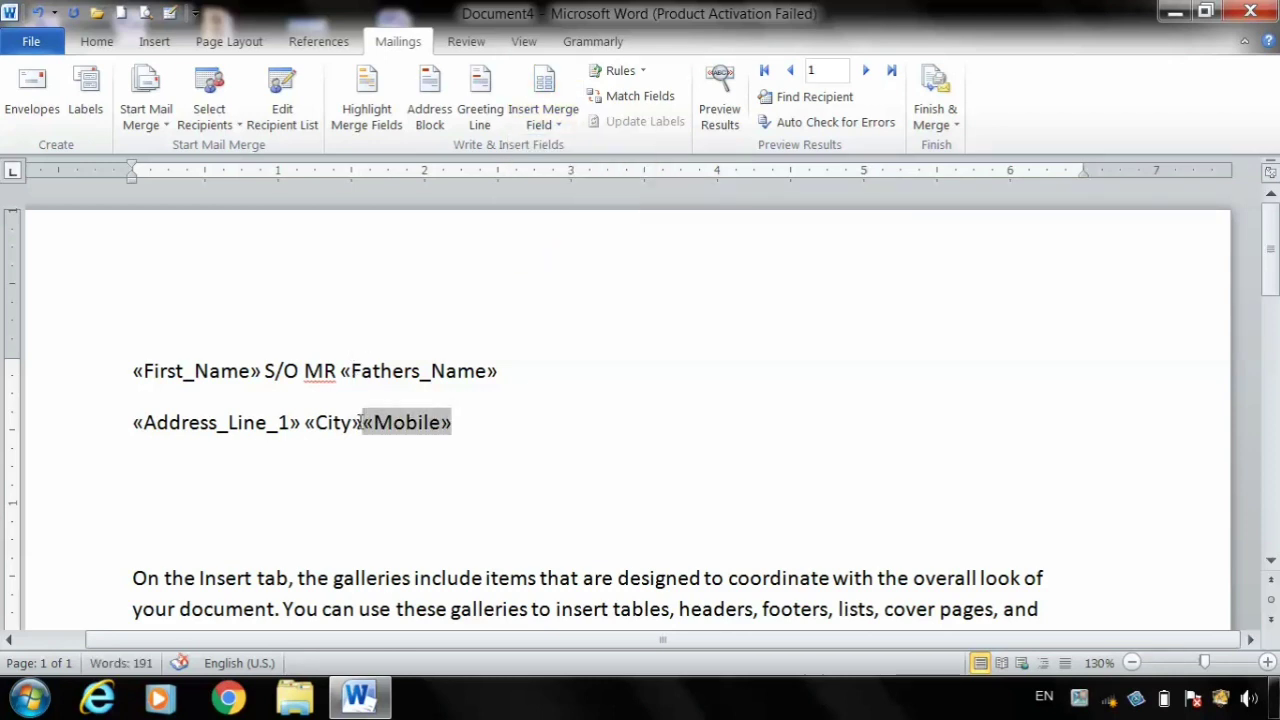
pyautogui.press('Return')
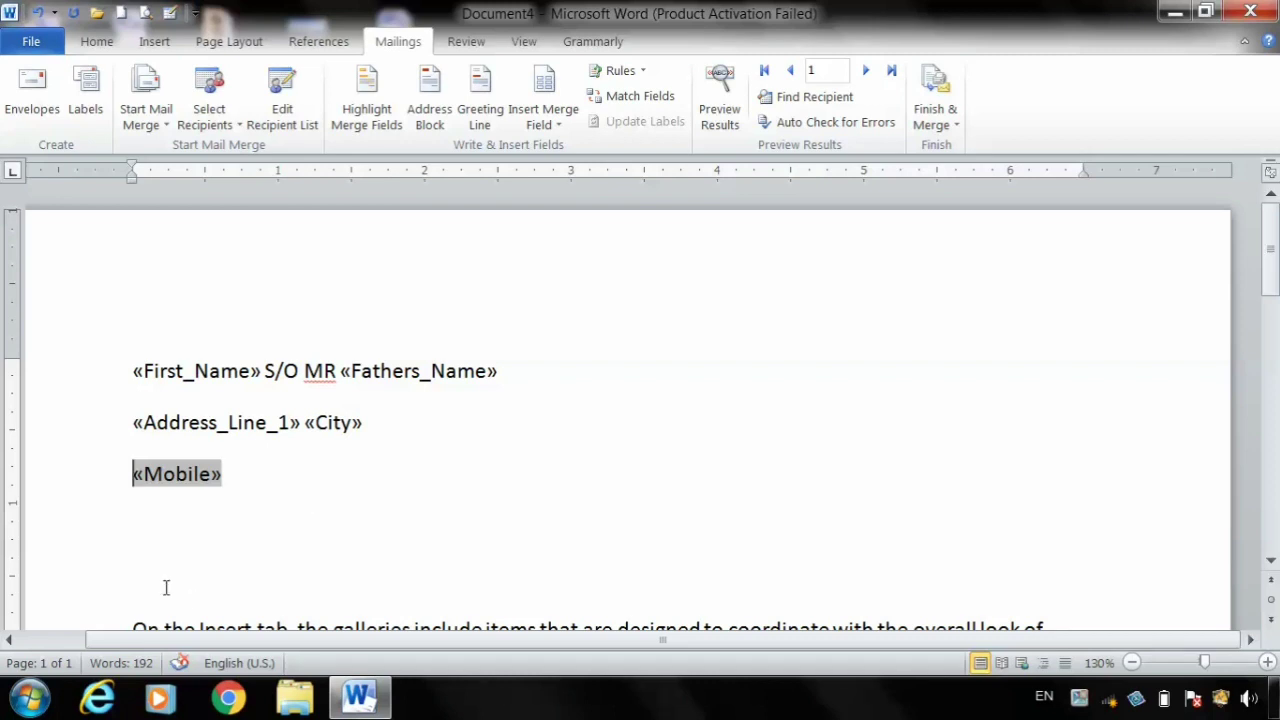
pyautogui.click(160, 585)
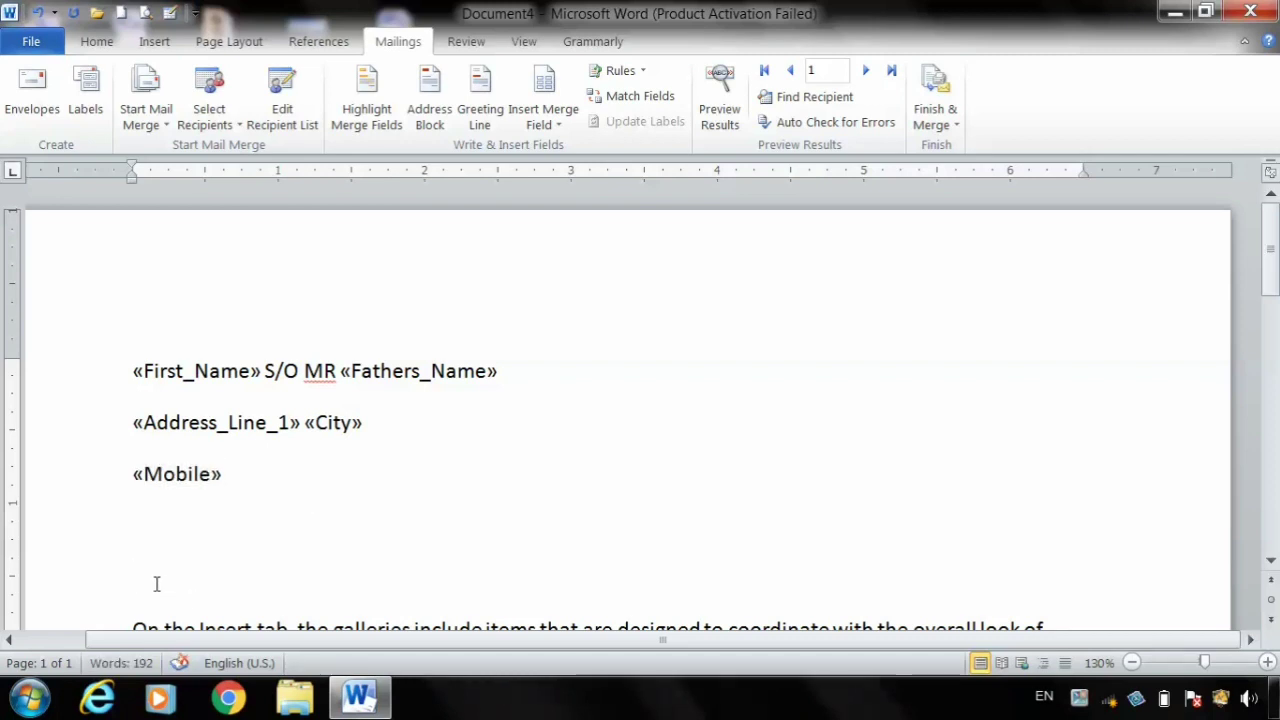
# - Type the salutation 'Sir,' on the empty line below the «Mobile» field
pyautogui.write('Sir')
pyautogui.write(',')
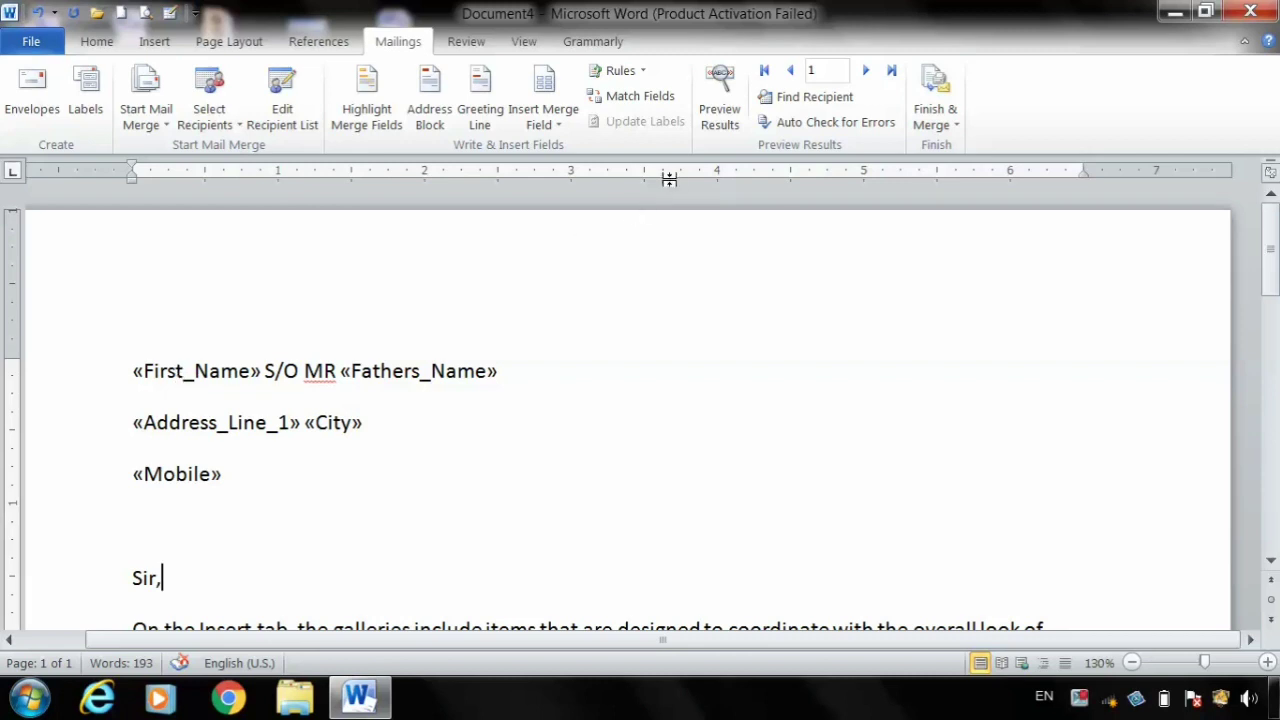
# - Preview the merged letter and step through all five recipients, ending on recipient 4 (kanpur)
pyautogui.click(719, 119)
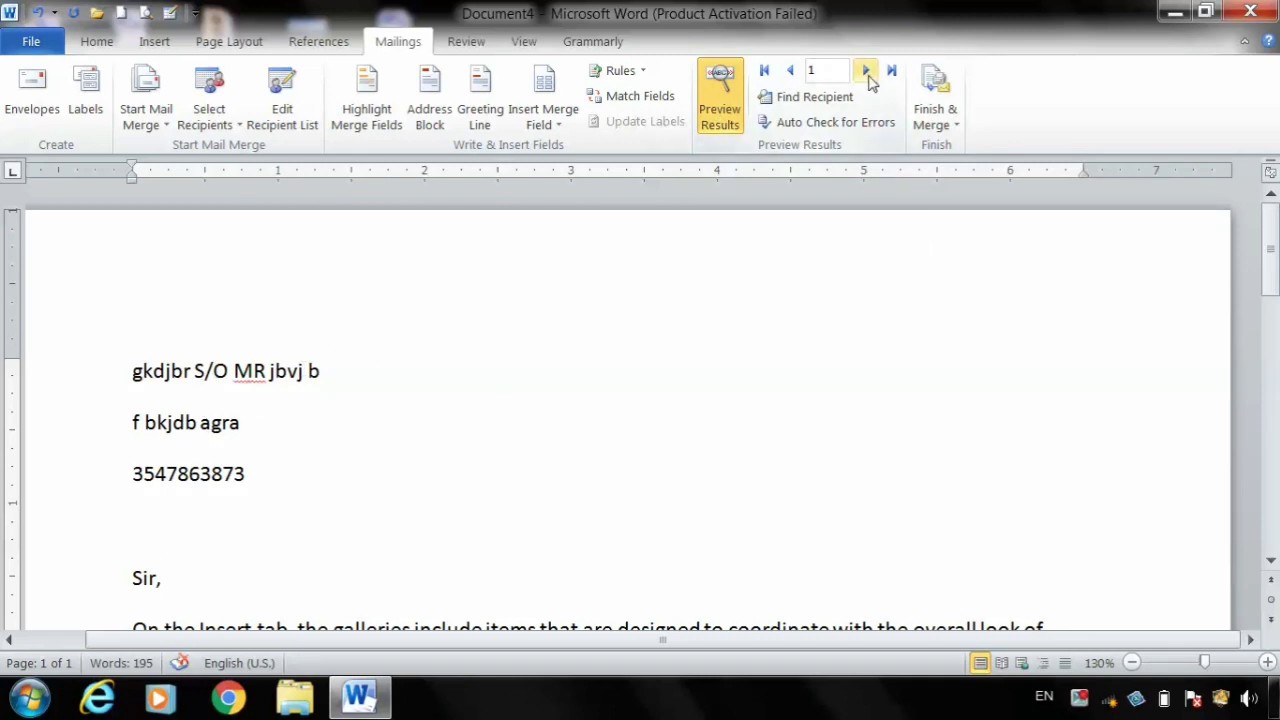
pyautogui.click(866, 72)
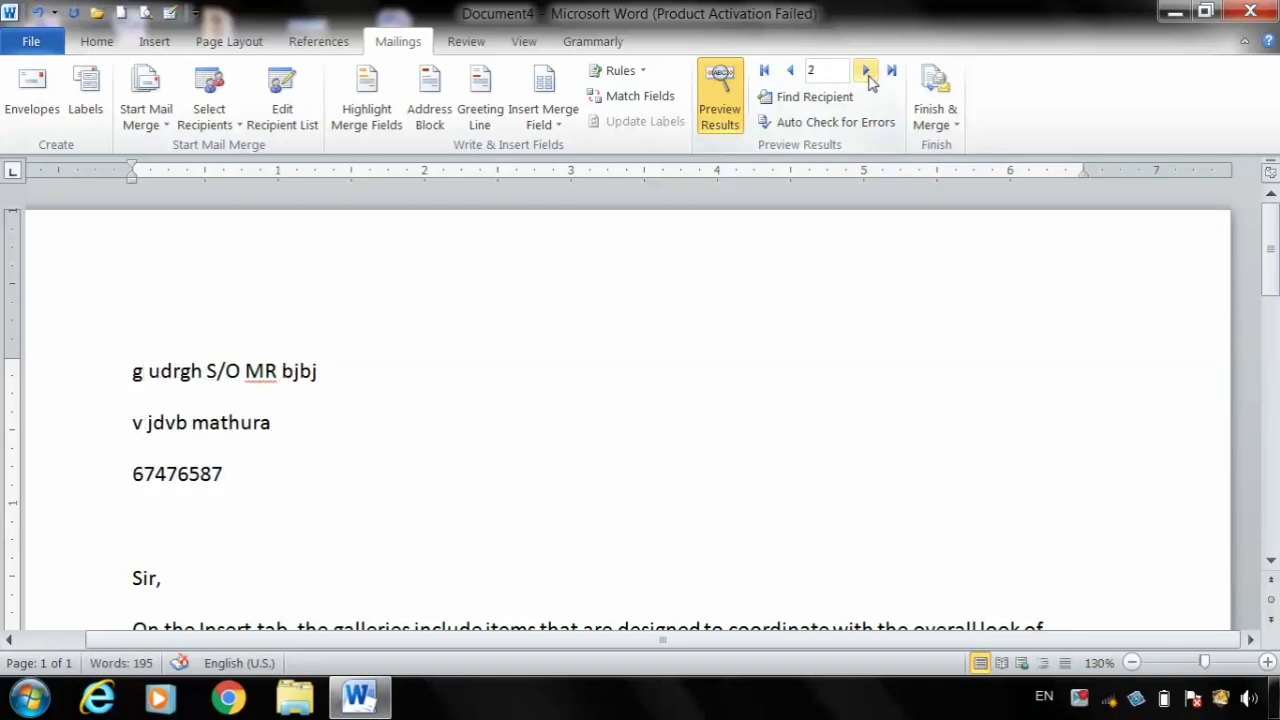
pyautogui.click(866, 72)
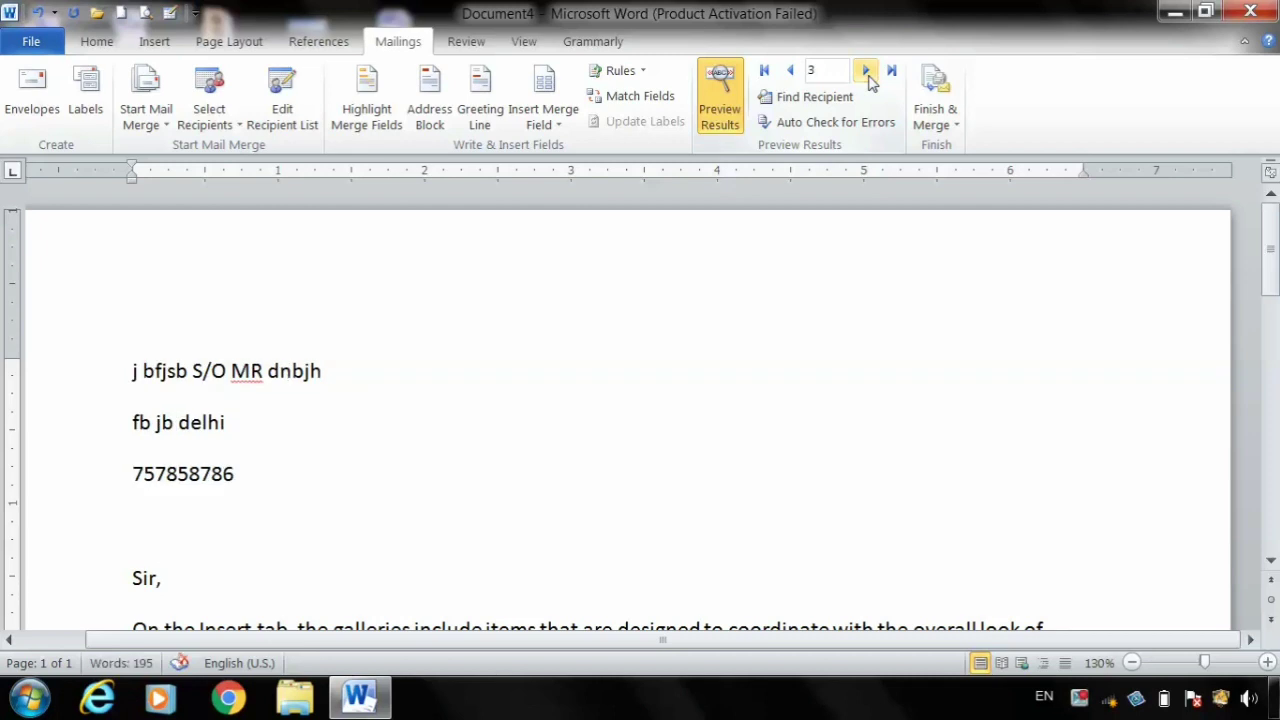
pyautogui.click(866, 72)
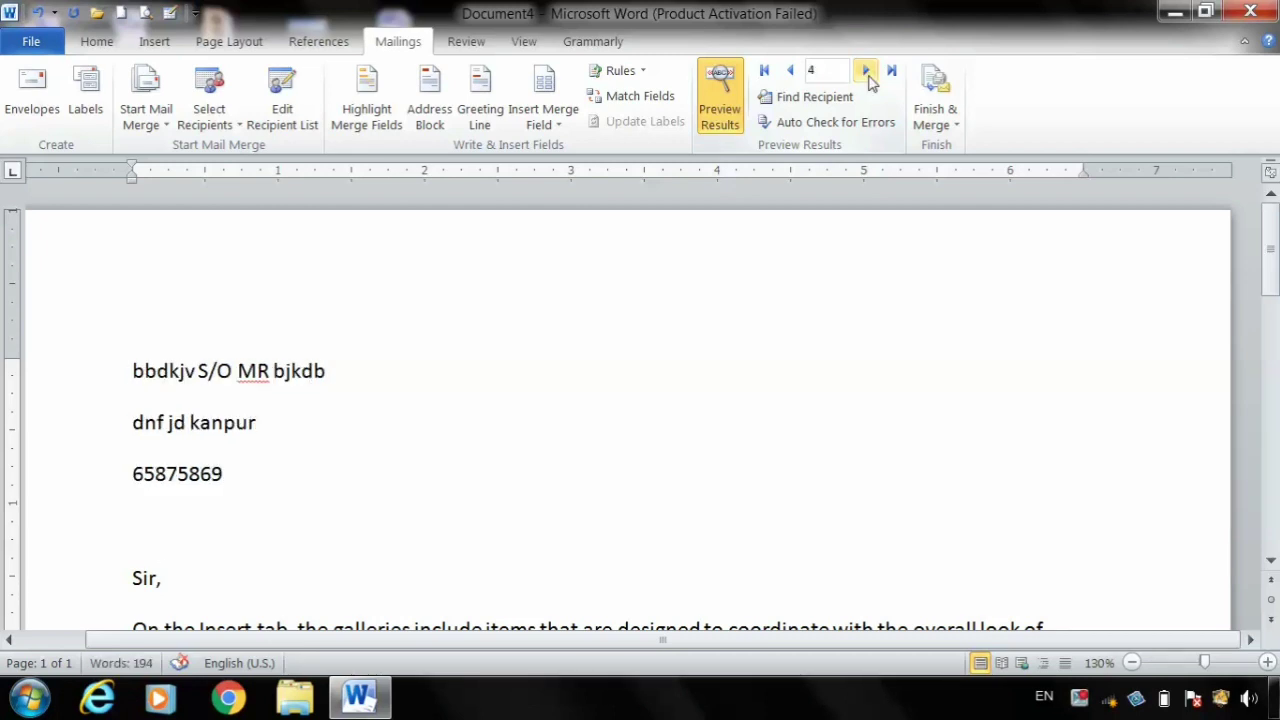
pyautogui.click(866, 72)
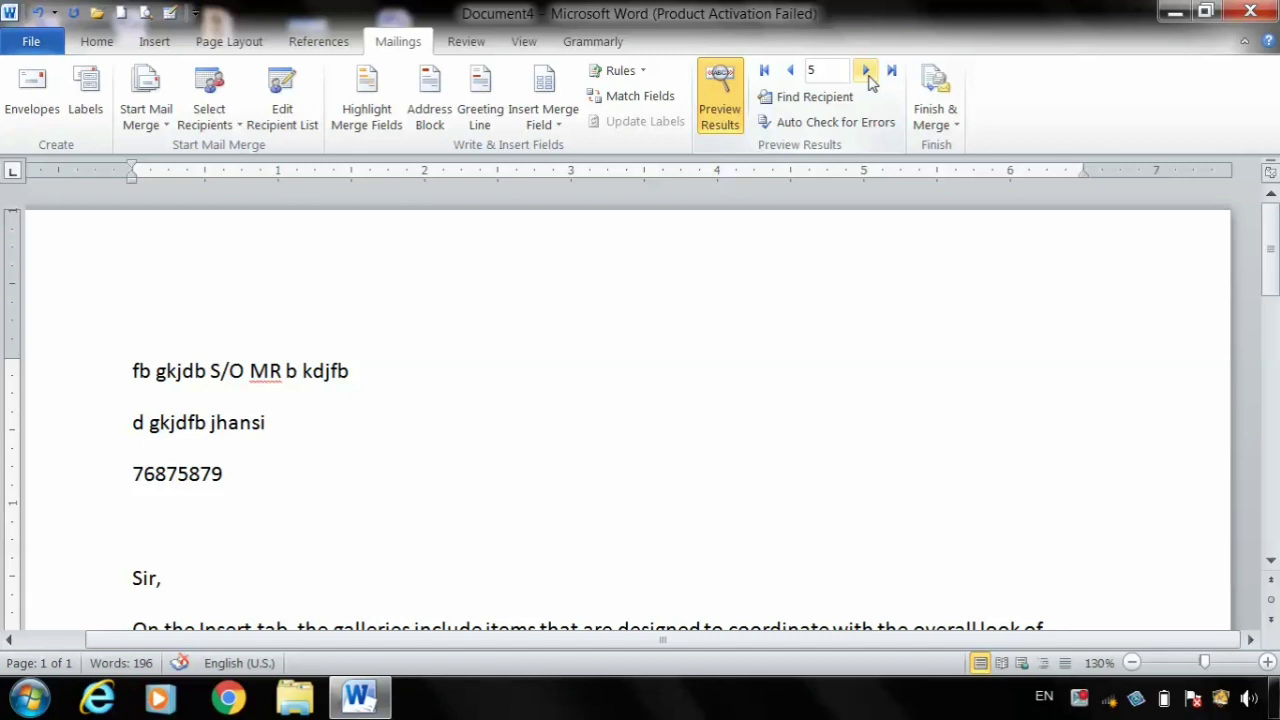
pyautogui.click(790, 71)
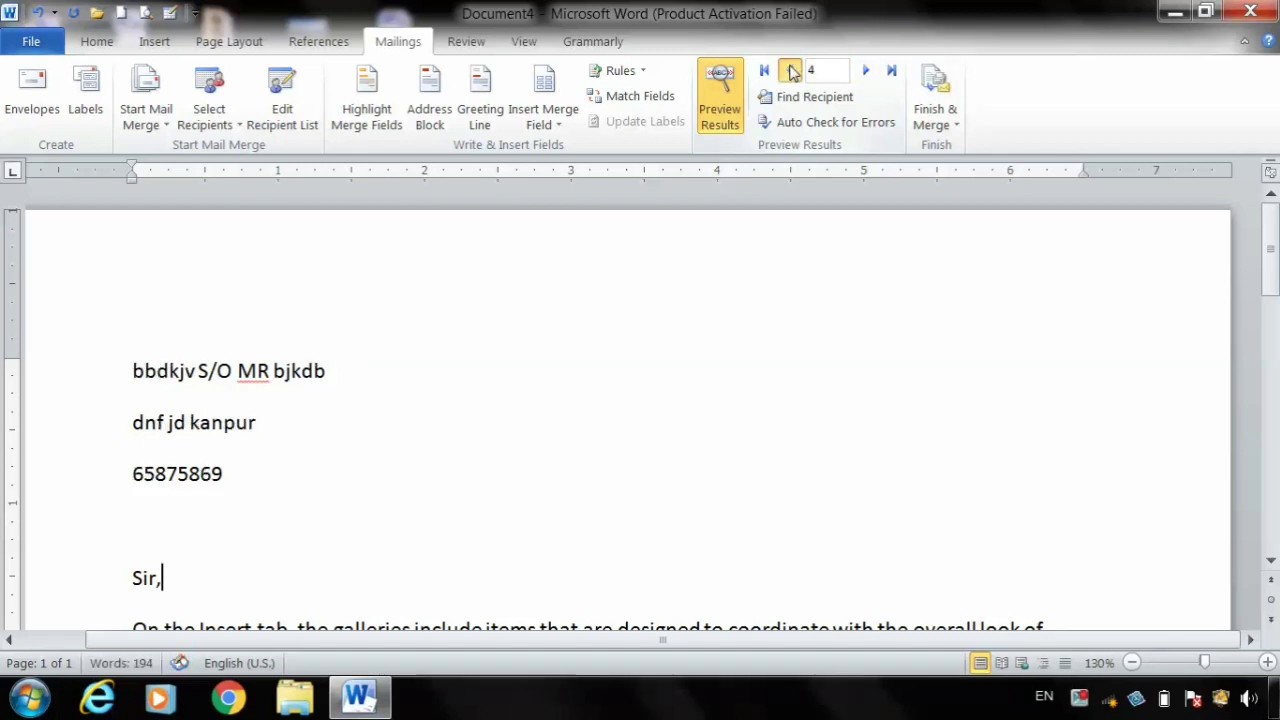
pyautogui.click(790, 71)
pyautogui.click(790, 71)
pyautogui.click(790, 71)
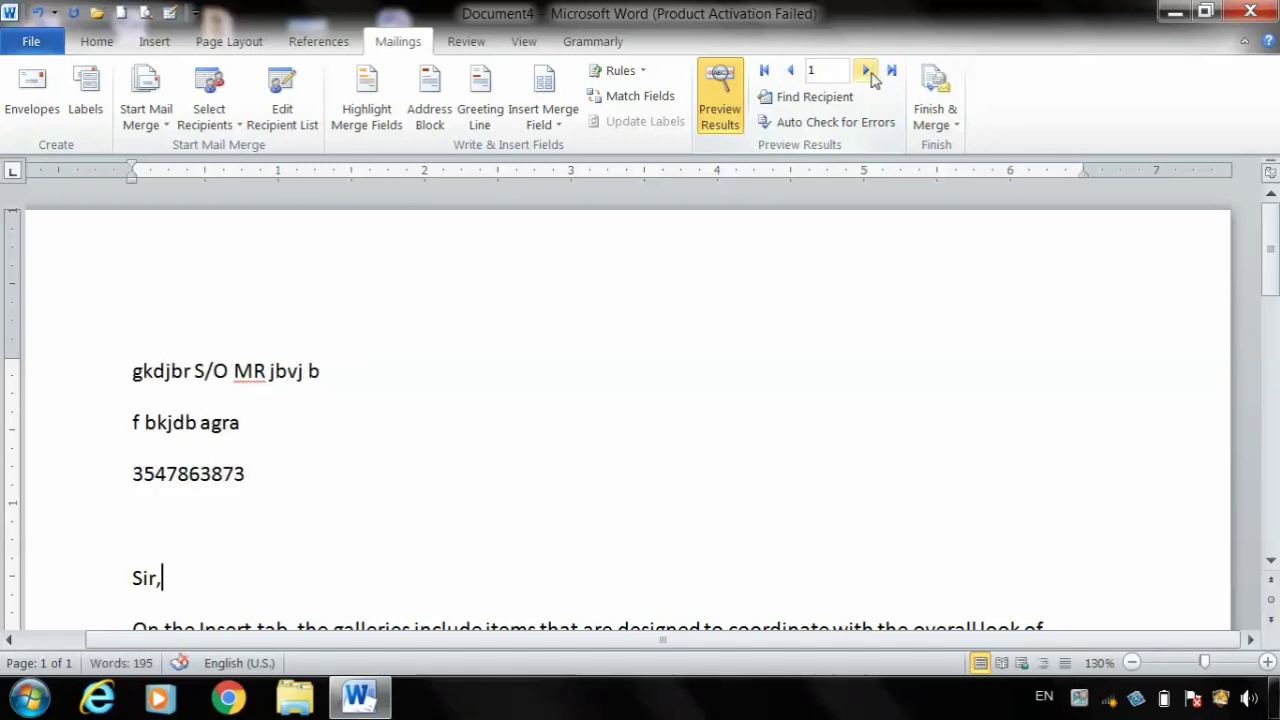
pyautogui.click(866, 72)
pyautogui.click(866, 72)
pyautogui.click(866, 72)
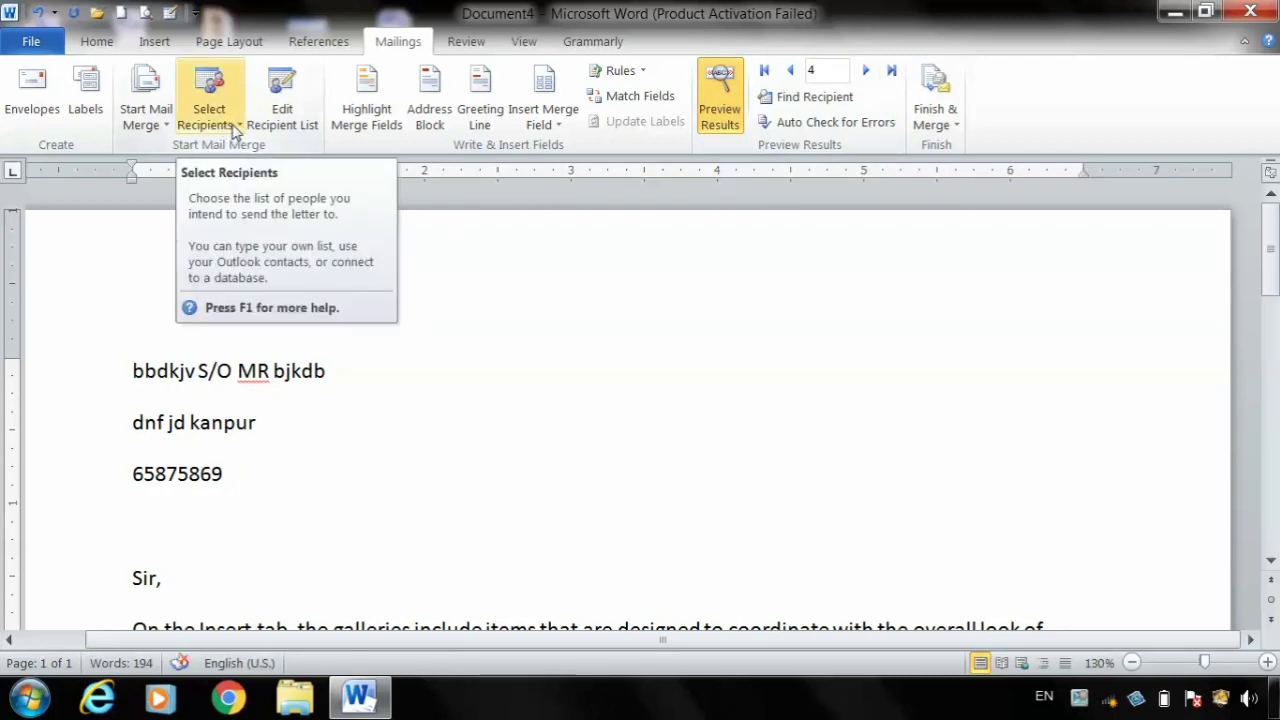
# - From the Mail Merge Recipients list, select the mail.mdb data source and open it for editing
pyautogui.click(283, 115)
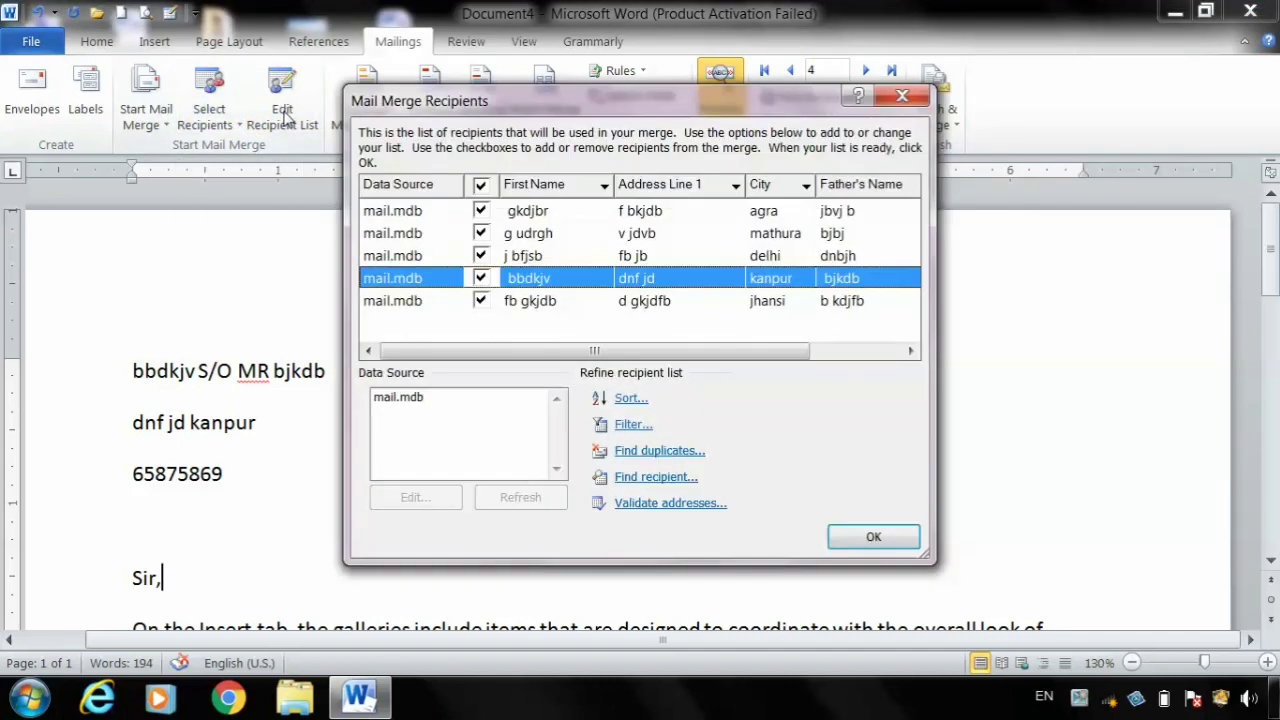
pyautogui.click(412, 398)
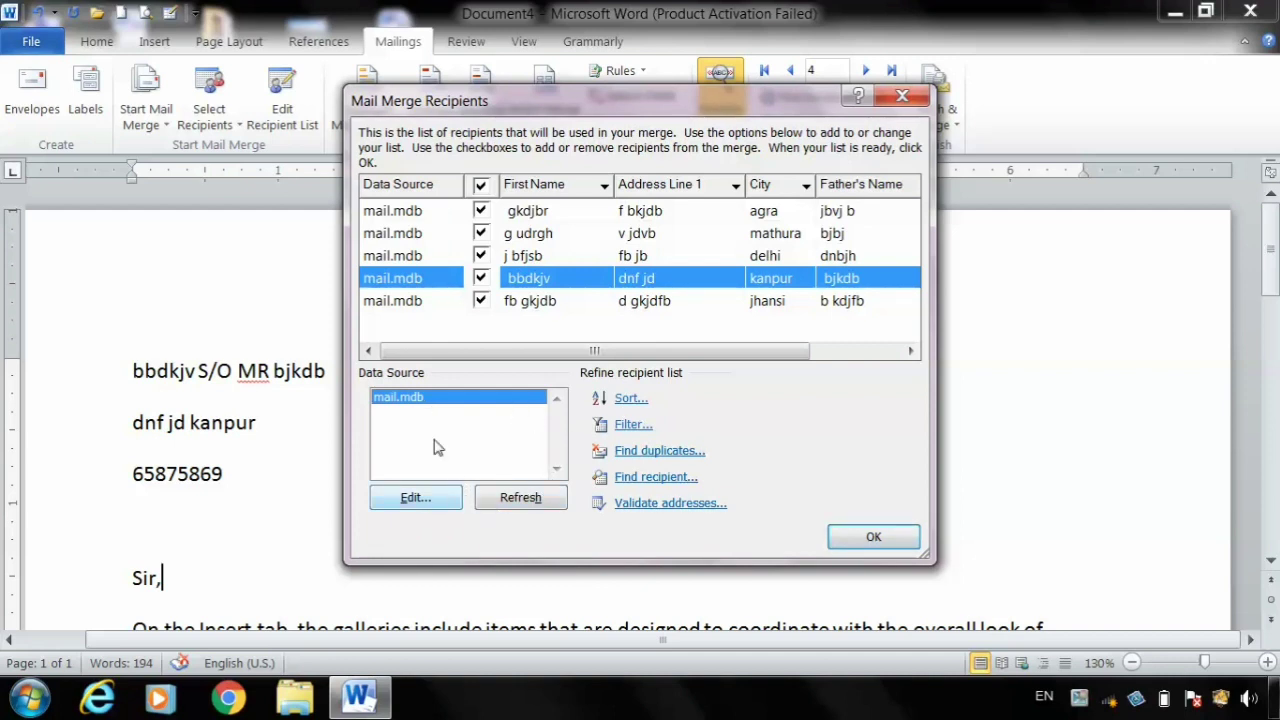
pyautogui.click(420, 500)
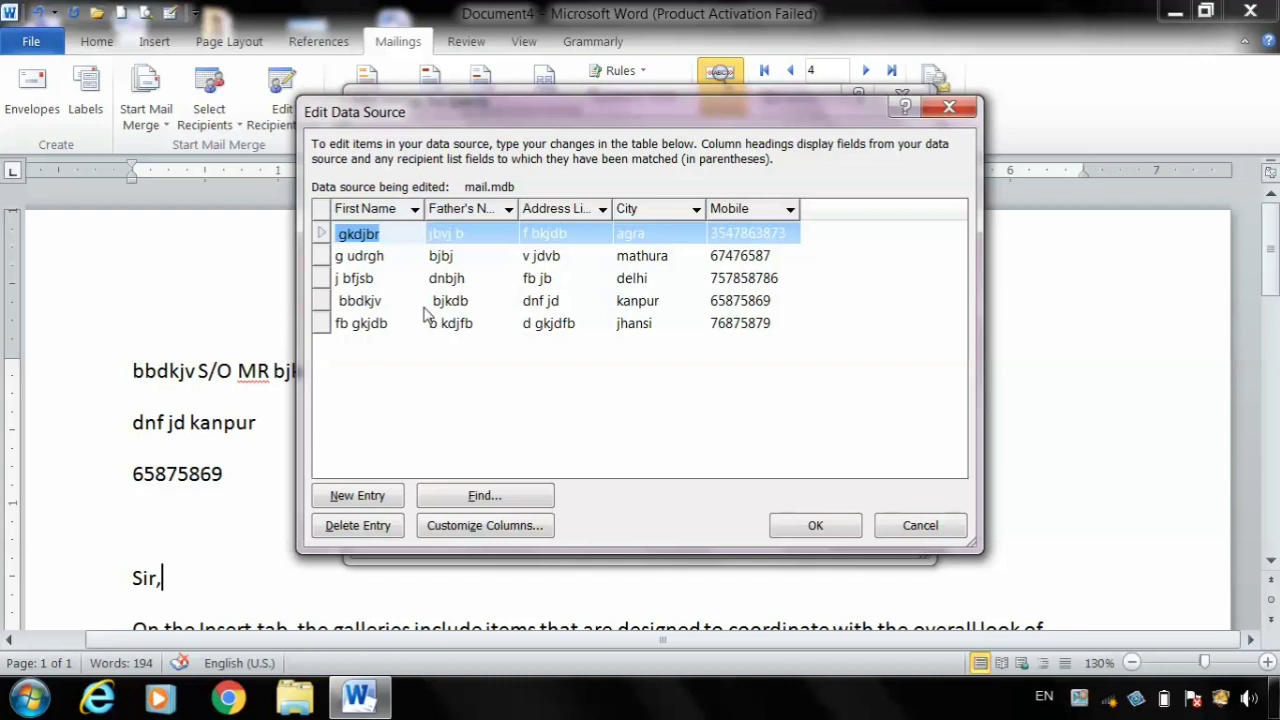
# - Add a new lucknow recipient with first name, father's name, address and mobile, then save mail.mdb
pyautogui.click(760, 326)
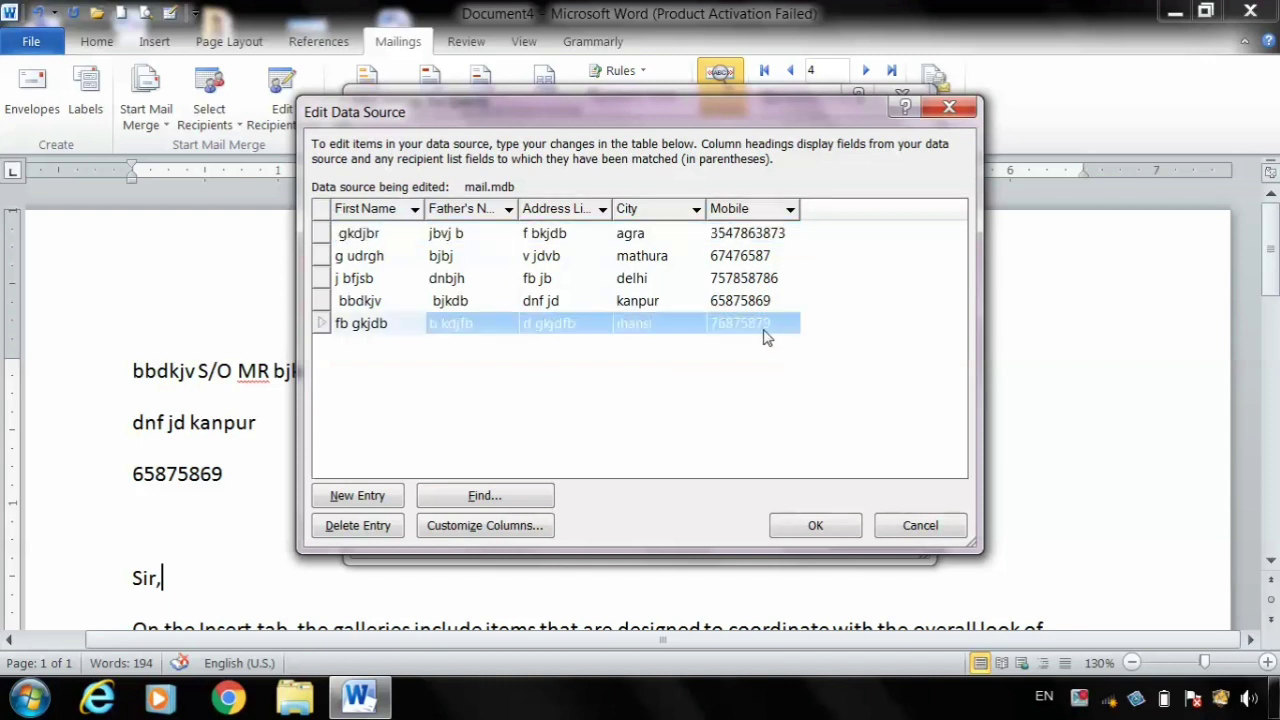
pyautogui.click(368, 500)
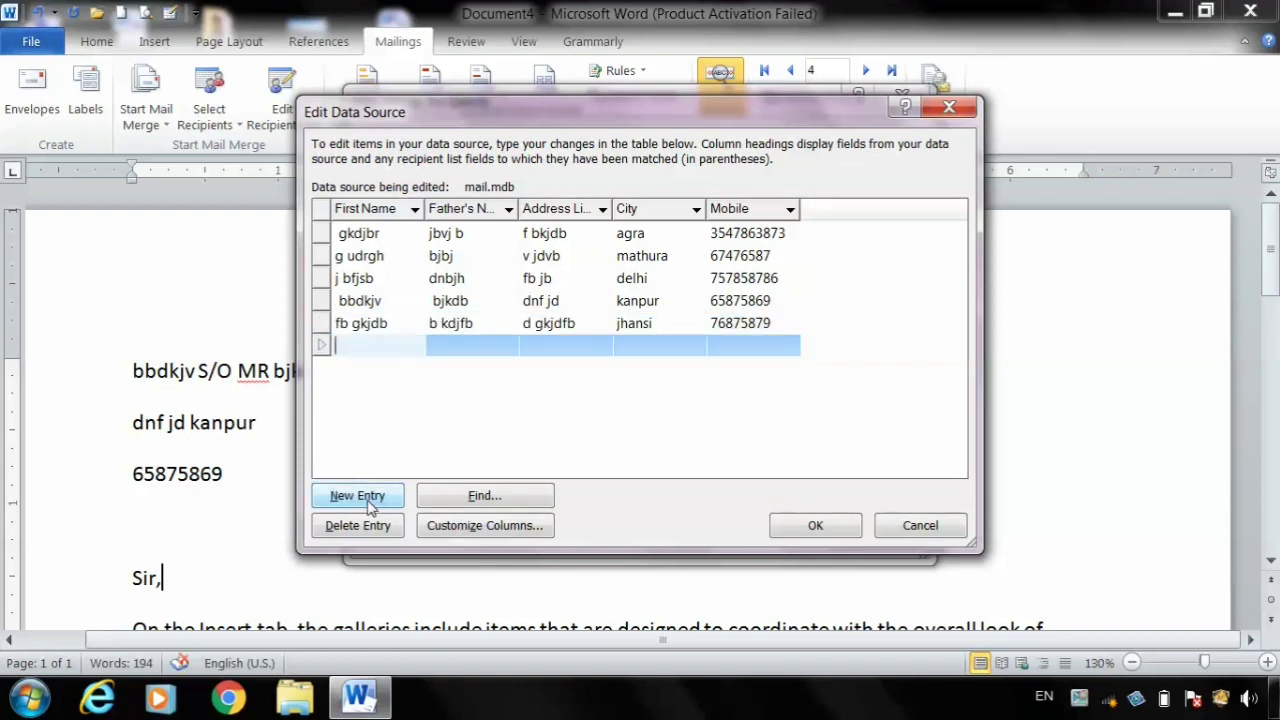
pyautogui.write('dhbfj')
pyautogui.press('Tab')
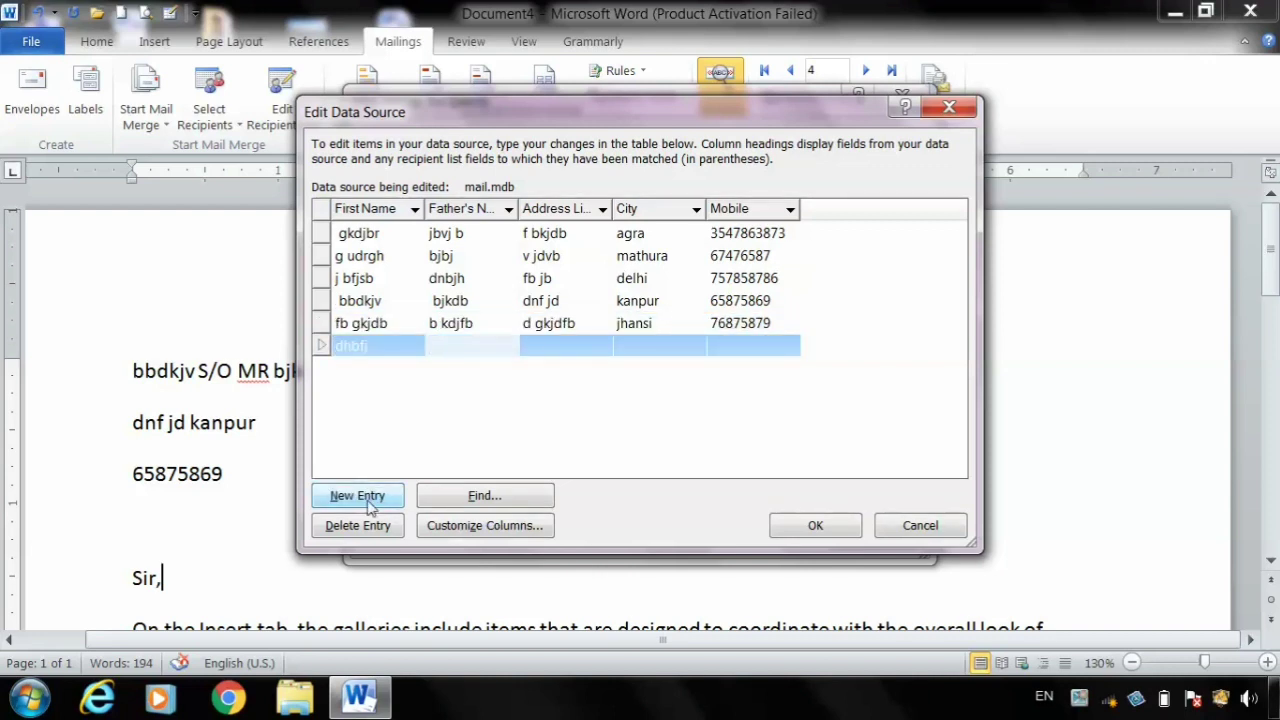
pyautogui.write('bdbhj')
pyautogui.press('Tab')
pyautogui.write('bfj dbf')
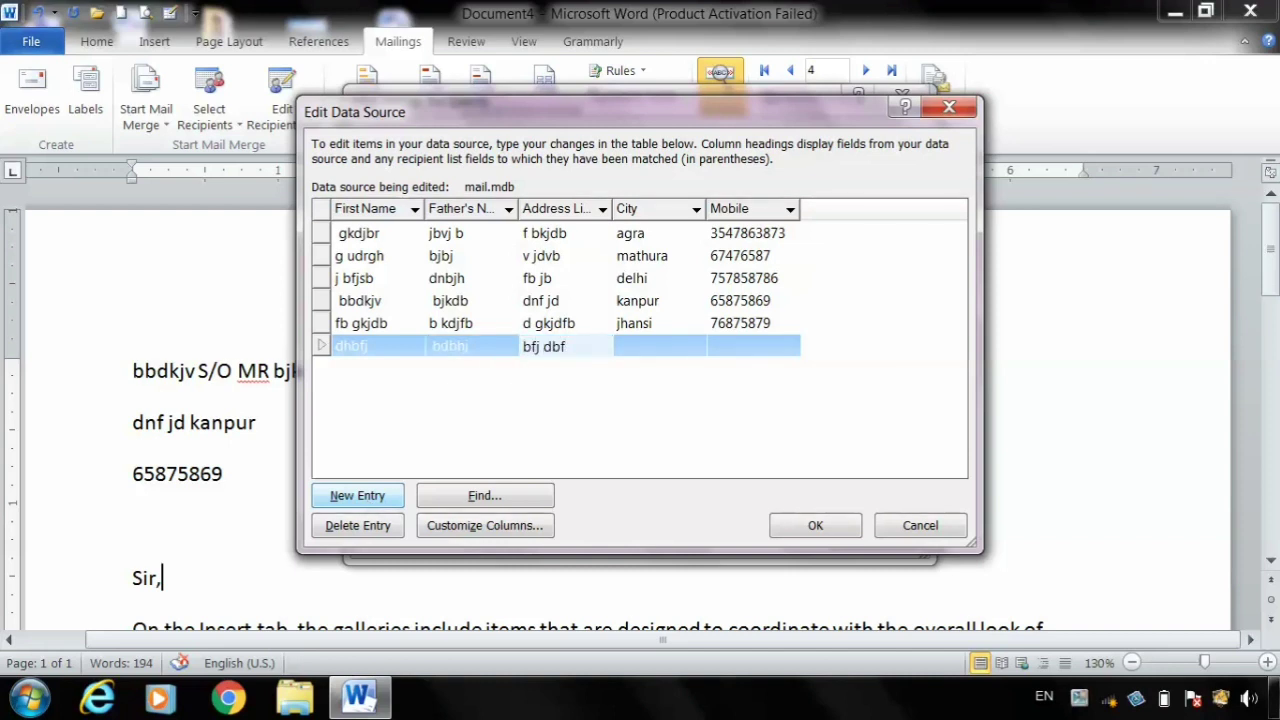
pyautogui.click(370, 505)
pyautogui.write('lucknow')
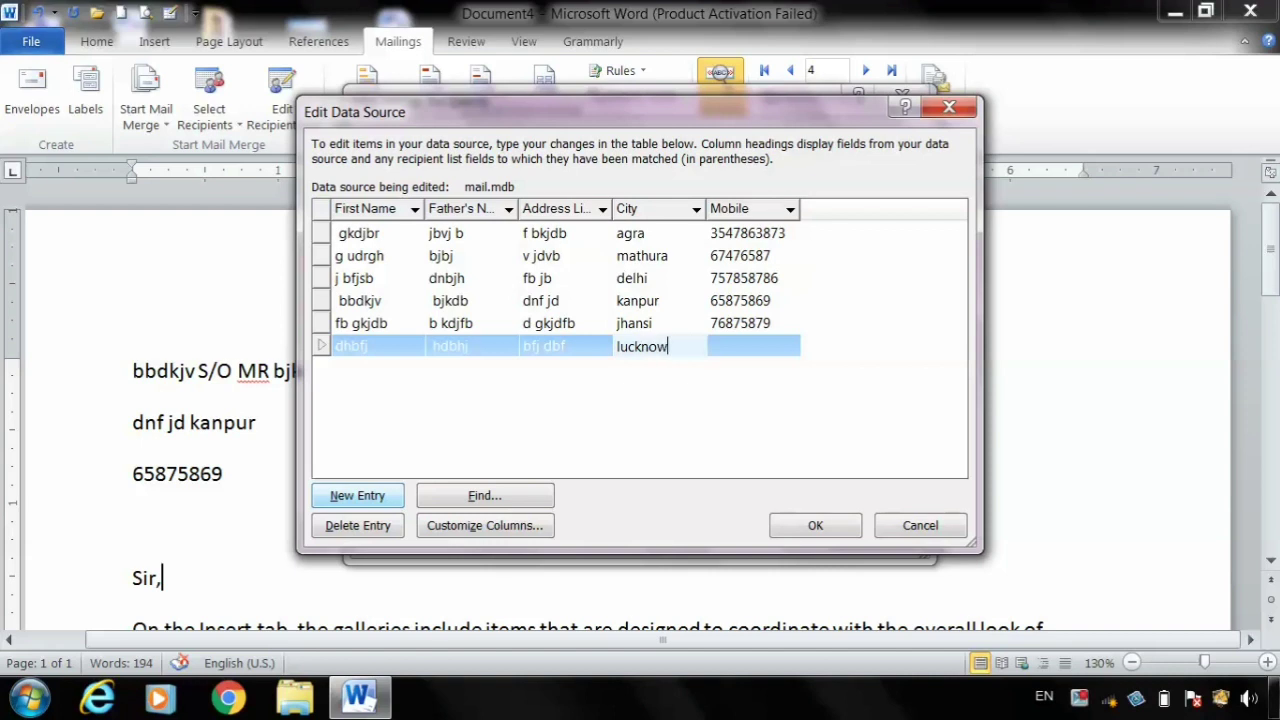
pyautogui.press('Tab')
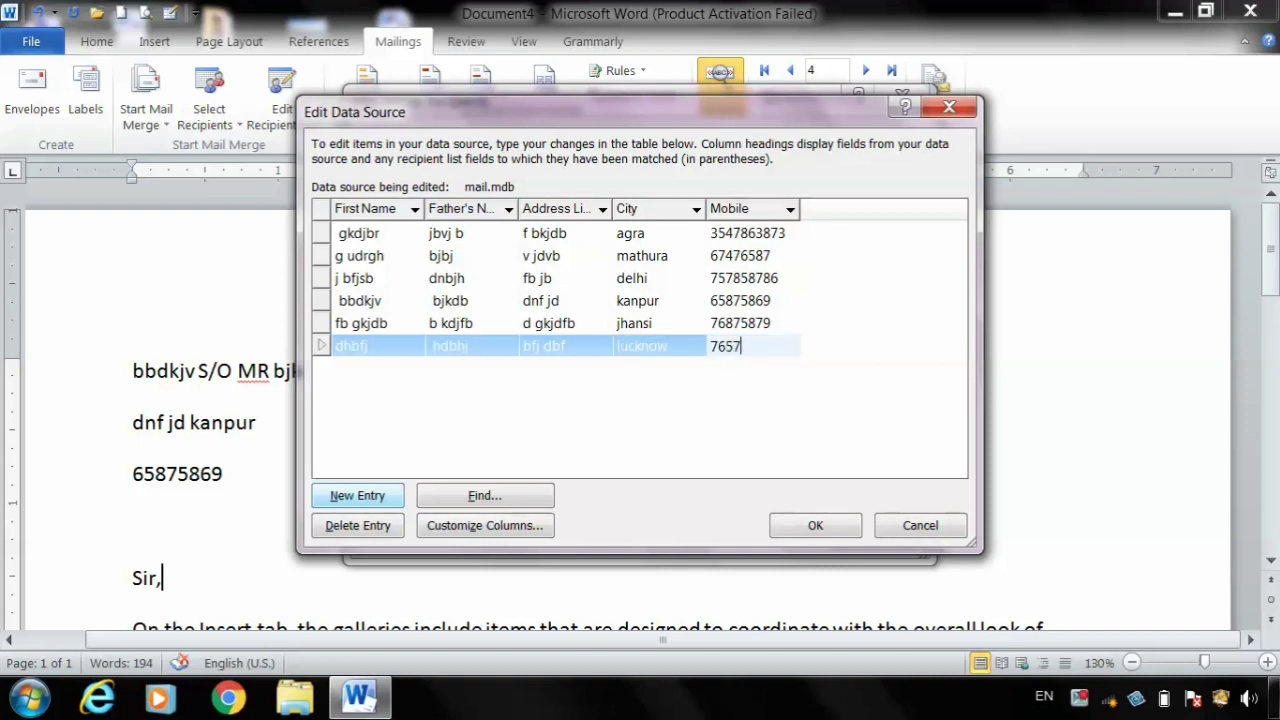
pyautogui.click(816, 527)
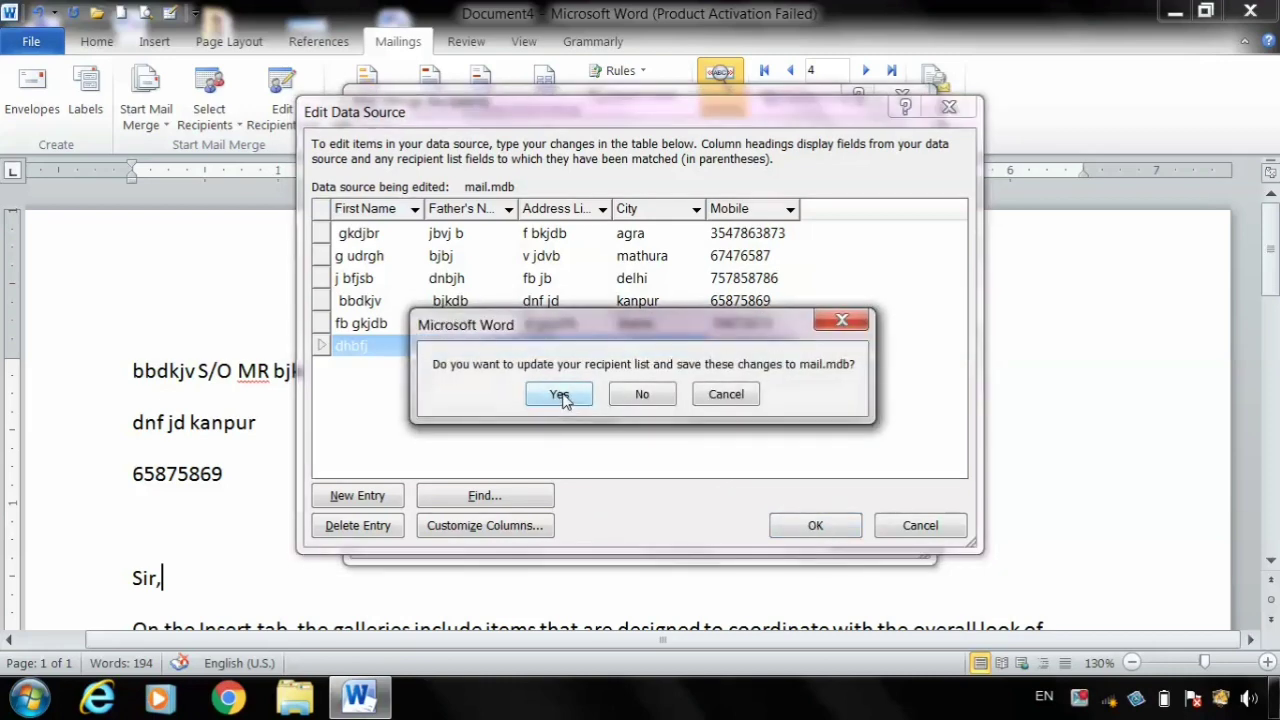
pyautogui.click(563, 396)
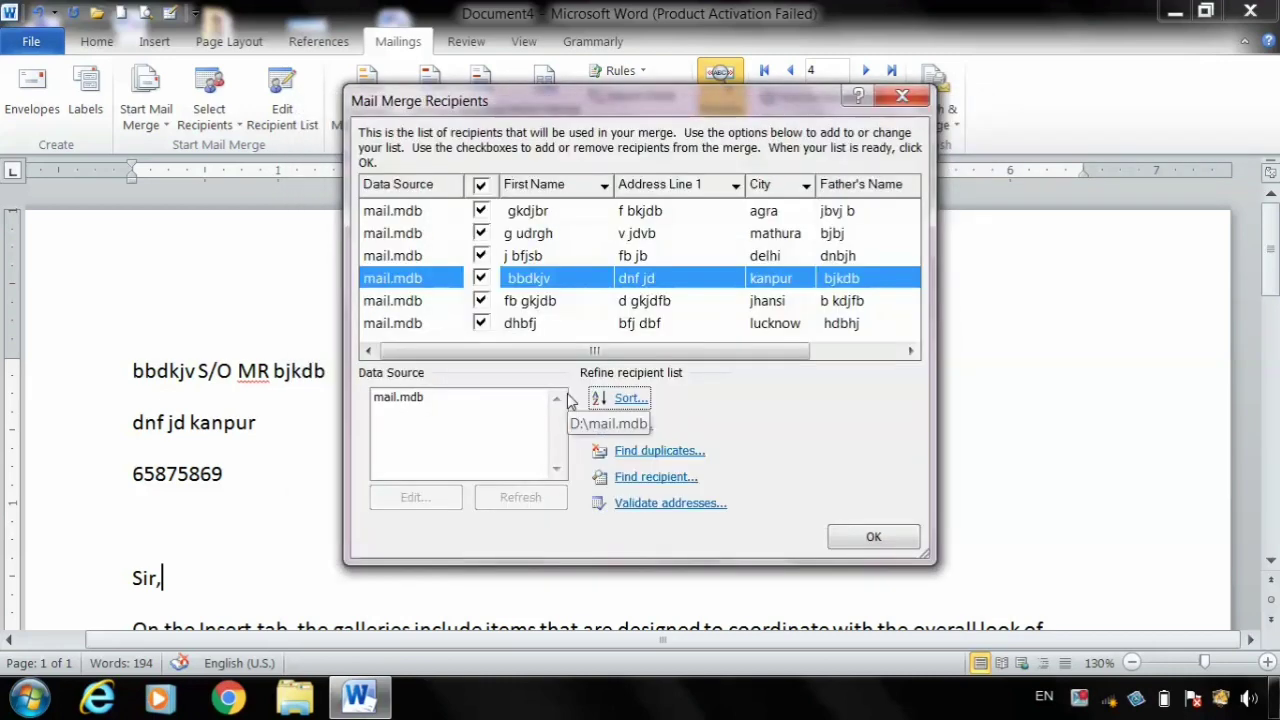
# - Close the recipient list and jump to the last, then first, merged letter before stepping forward
pyautogui.click(887, 545)
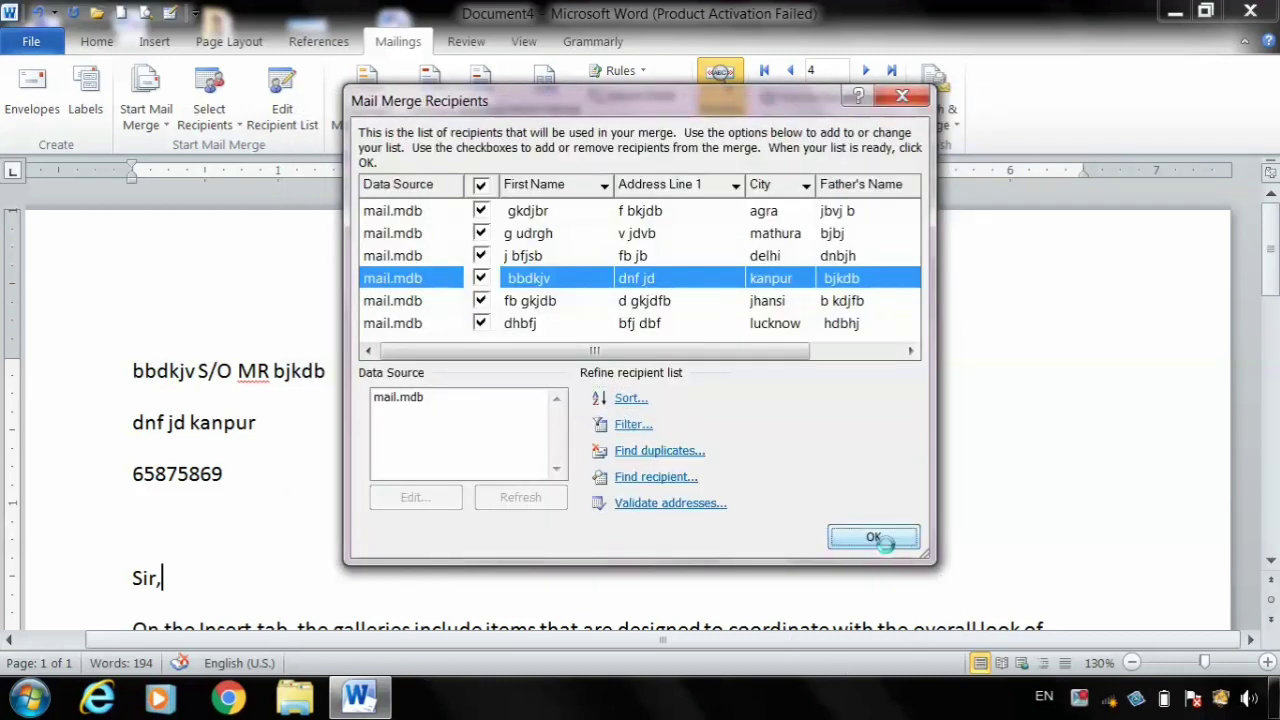
pyautogui.click(891, 71)
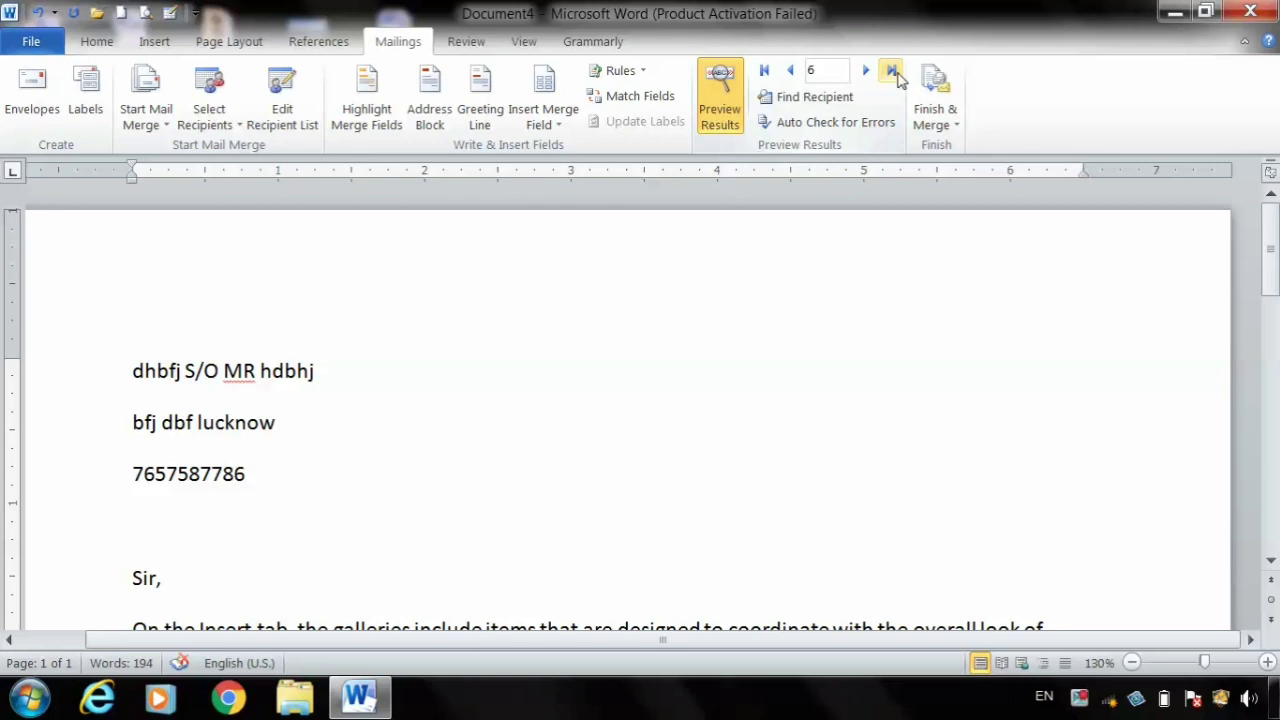
pyautogui.click(765, 71)
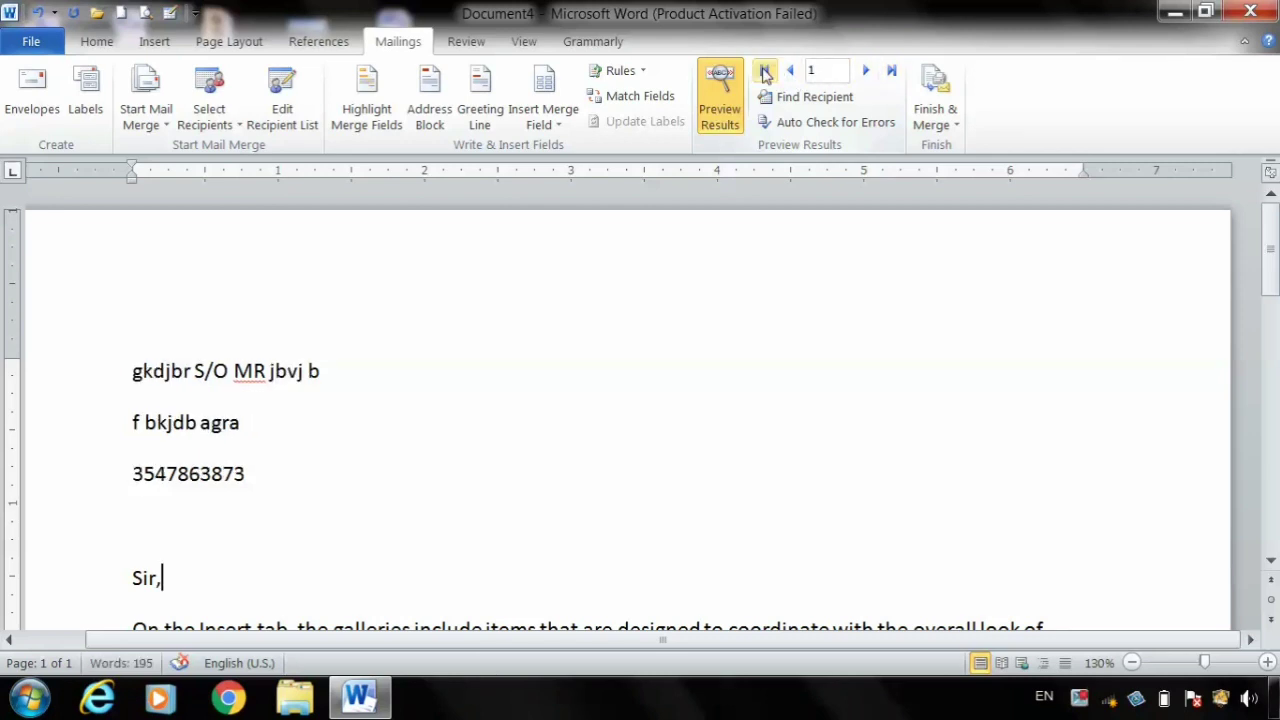
pyautogui.click(866, 71)
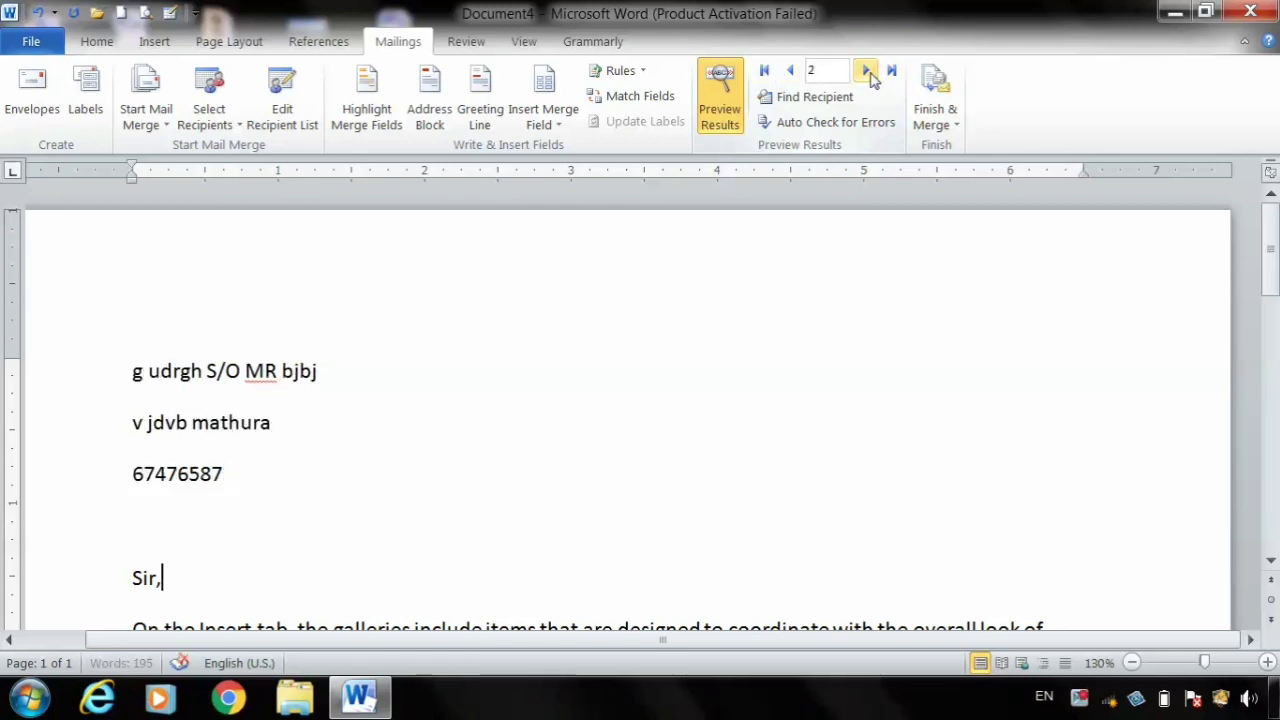
pyautogui.click(866, 71)
pyautogui.click(866, 71)
pyautogui.click(866, 71)
# - Step back and forth through the six letters, ending on recipient 2 (mathura)
pyautogui.click(866, 71)
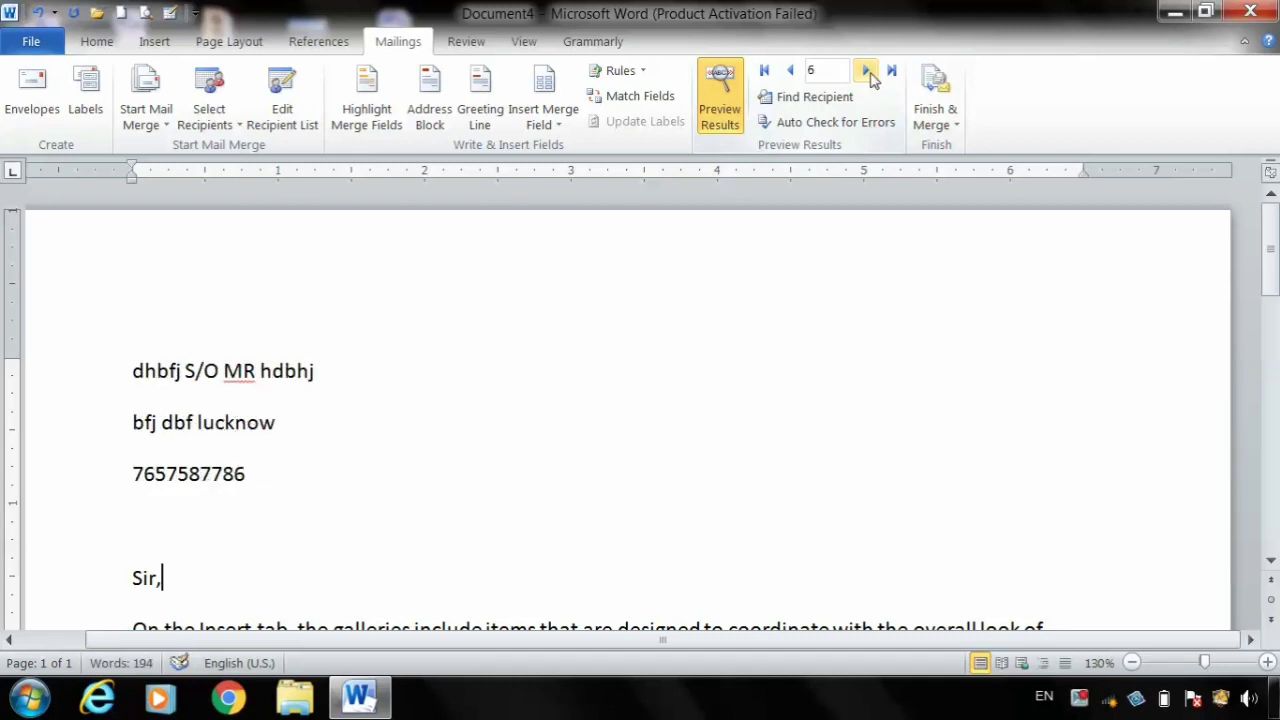
pyautogui.click(790, 71)
pyautogui.click(790, 71)
pyautogui.click(790, 71)
pyautogui.click(790, 71)
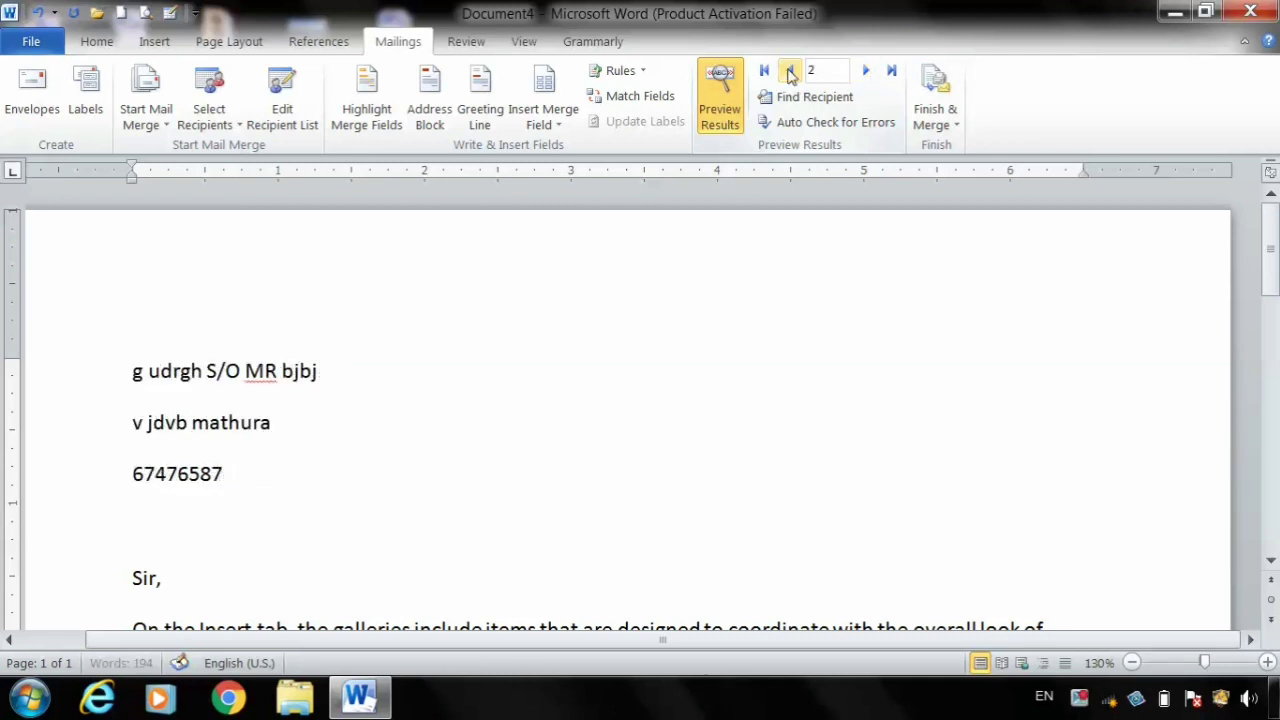
pyautogui.click(866, 71)
pyautogui.click(866, 71)
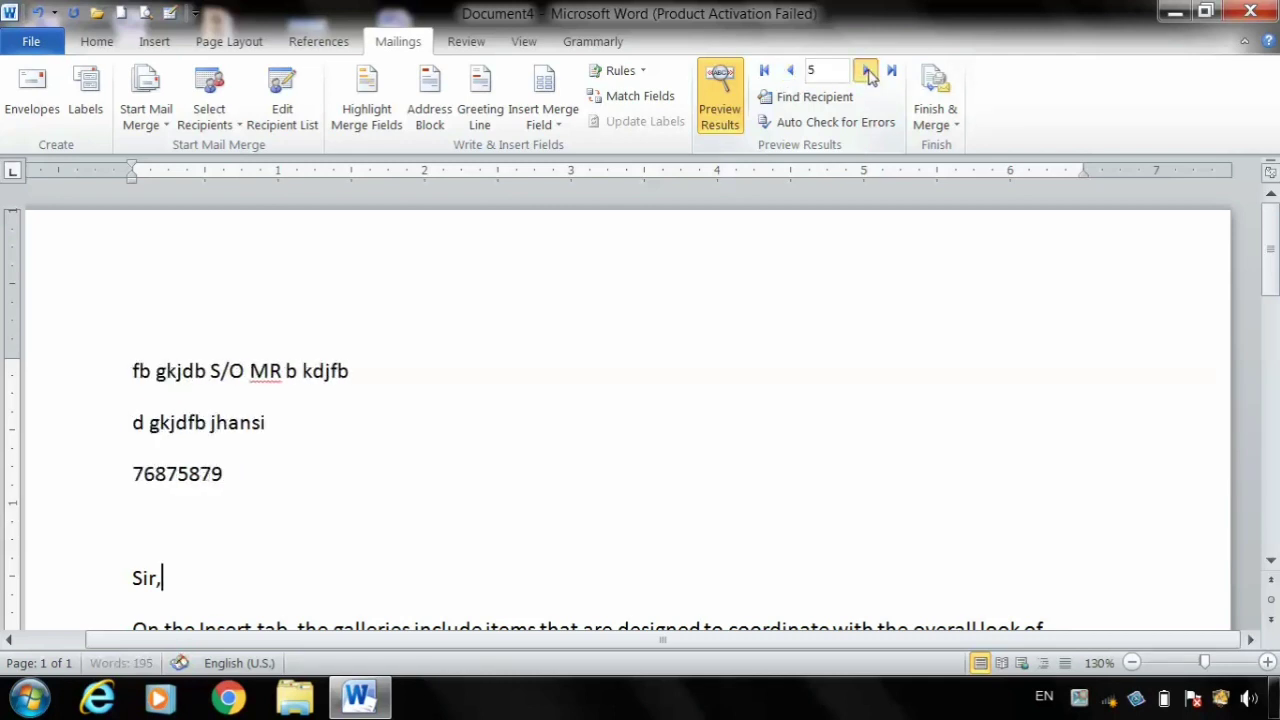
pyautogui.click(866, 71)
pyautogui.click(866, 71)
pyautogui.click(792, 78)
pyautogui.click(792, 78)
pyautogui.click(792, 78)
pyautogui.click(792, 78)
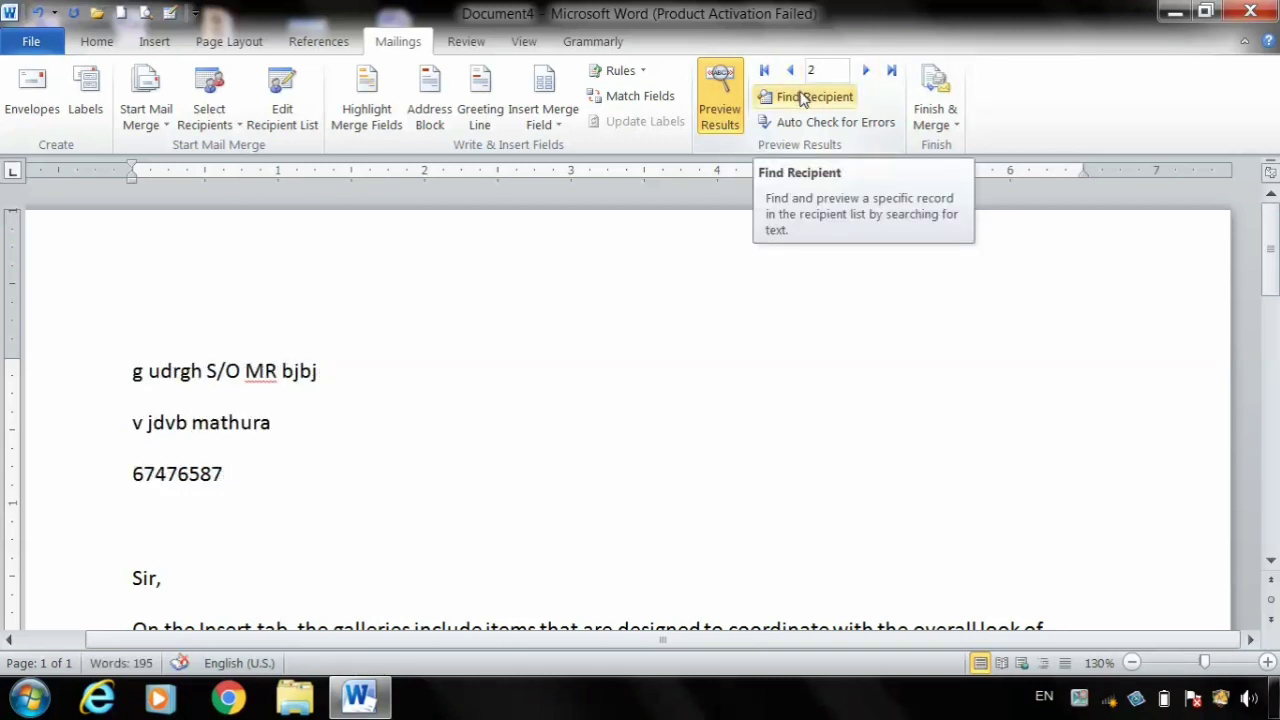
# - Use Find Recipient to search for jhansi in the City field only
pyautogui.click(808, 100)
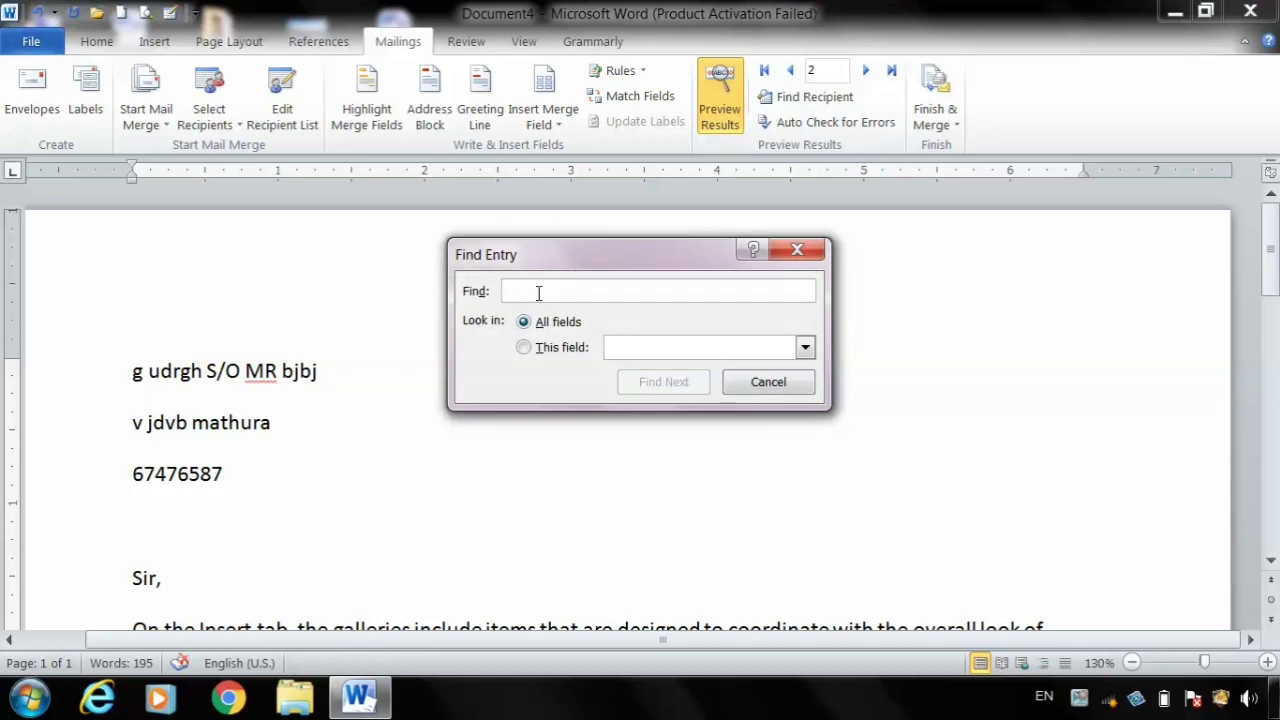
pyautogui.write('jhansi')
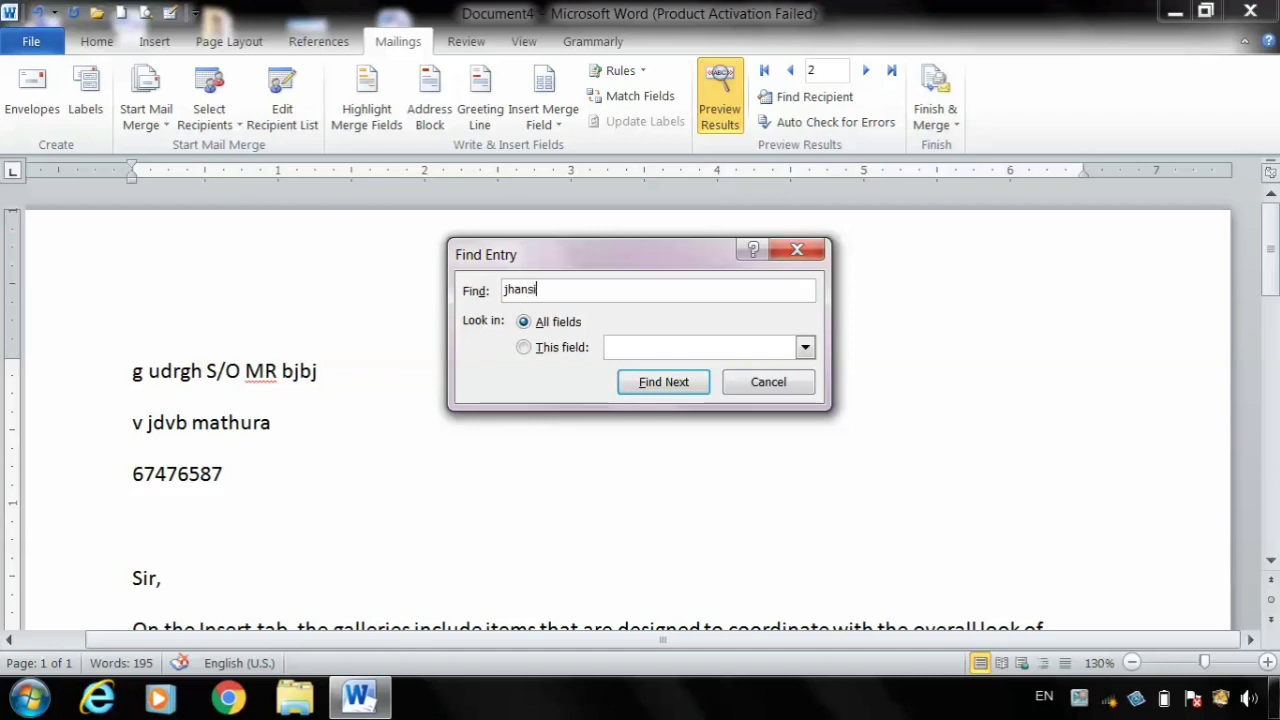
pyautogui.click(542, 358)
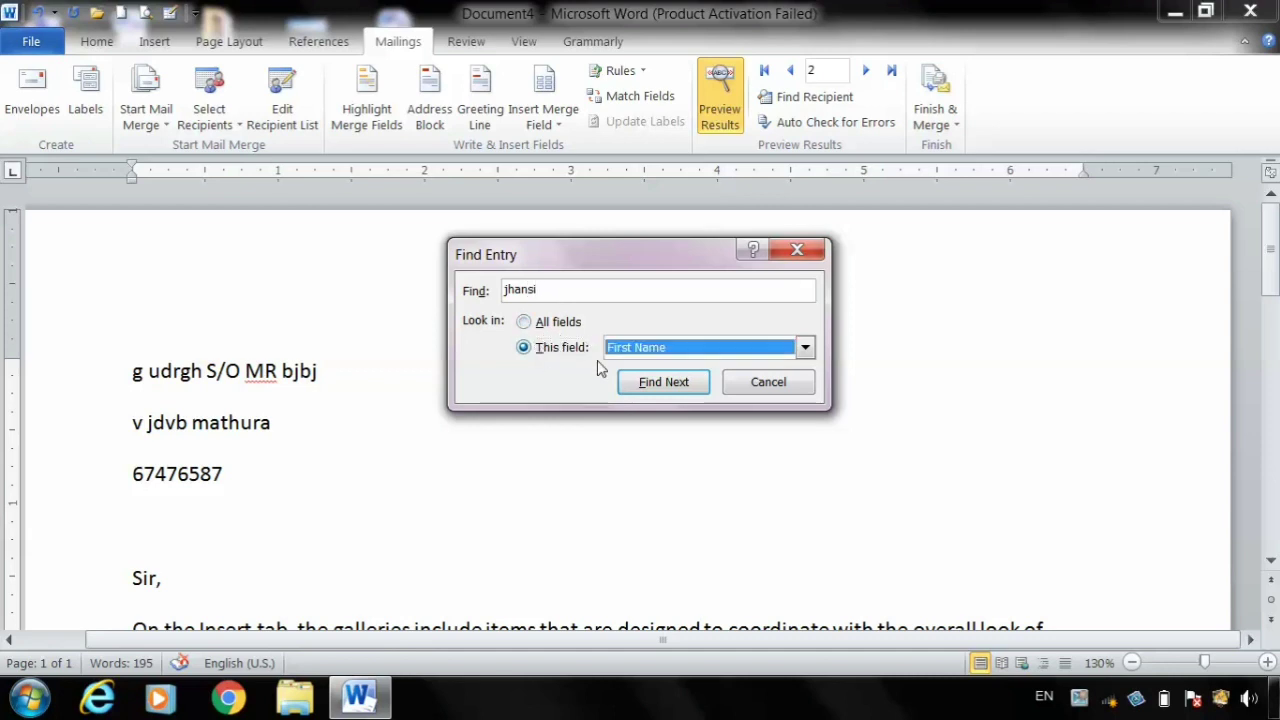
pyautogui.click(678, 350)
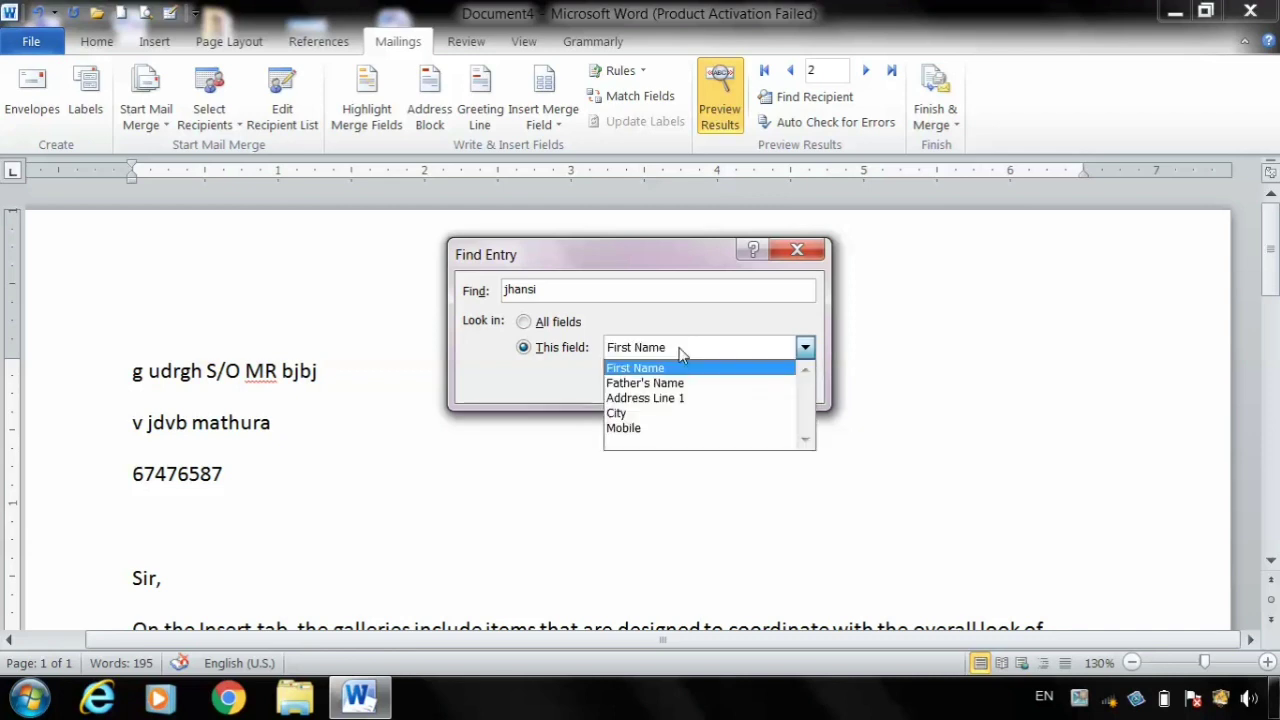
pyautogui.click(624, 415)
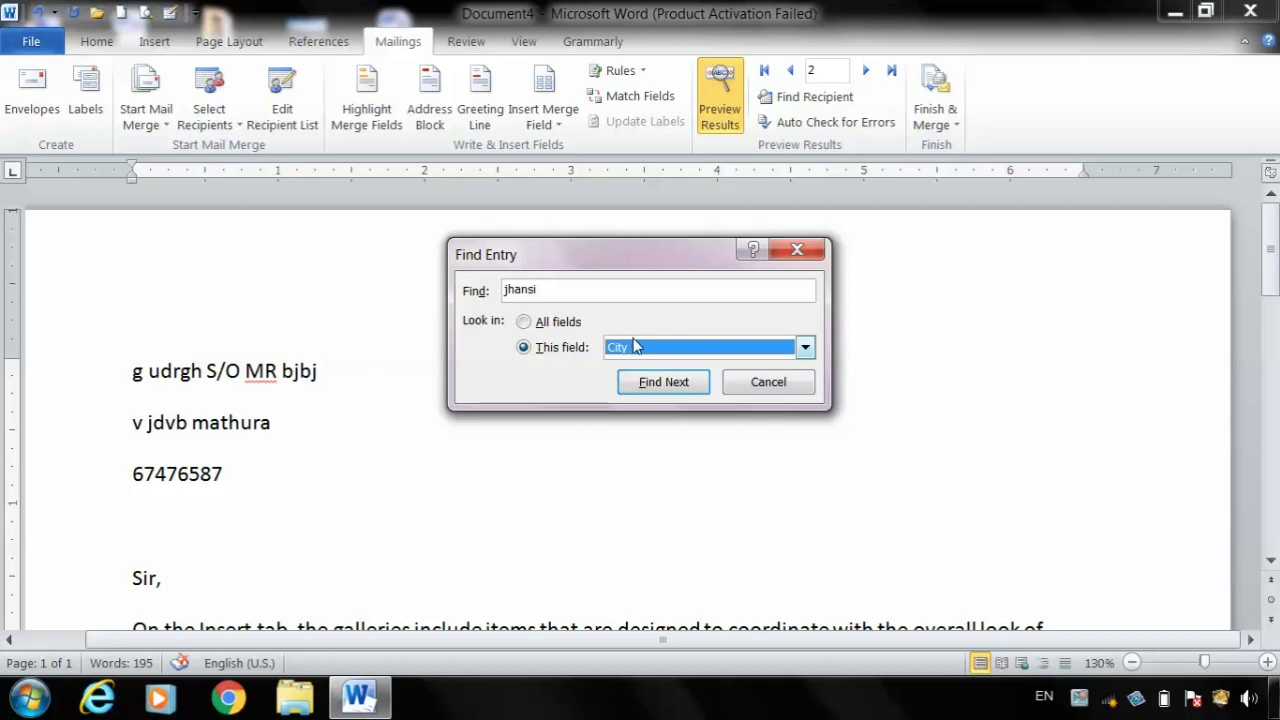
pyautogui.click(676, 381)
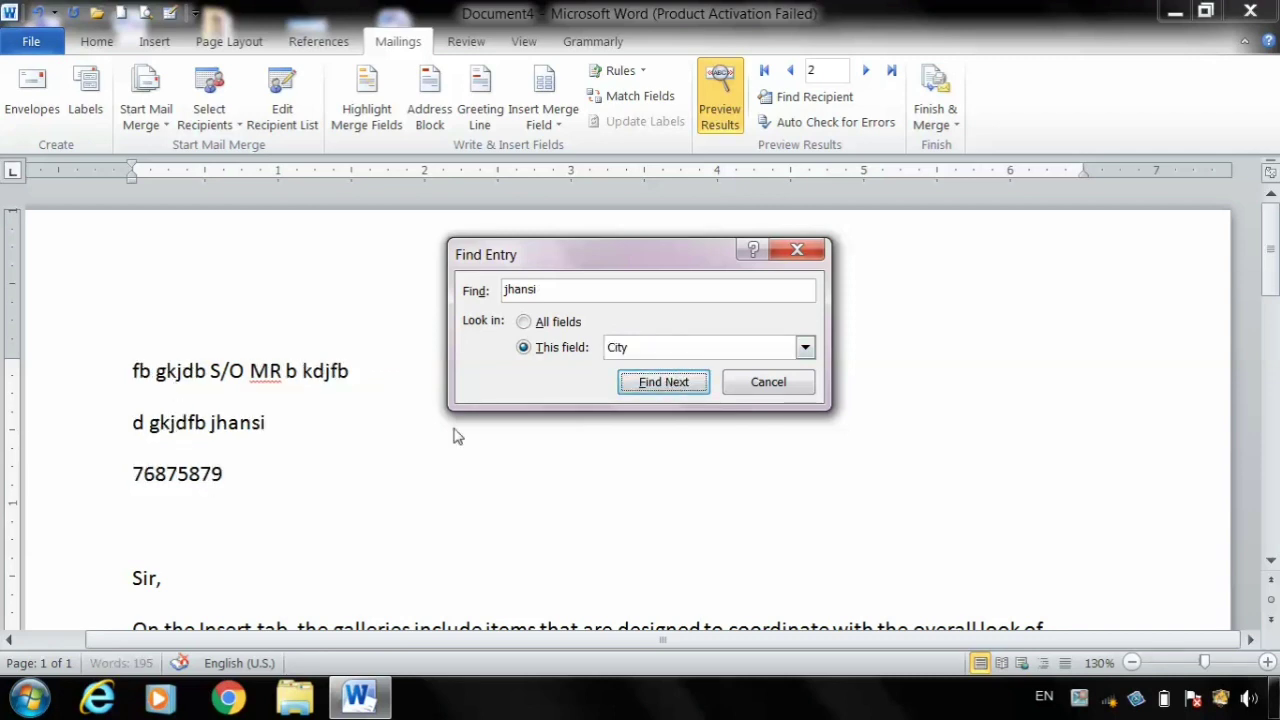
# - Search all fields for agra instead, then close the Find Entry box
pyautogui.click(555, 322)
pyautogui.click(549, 288)
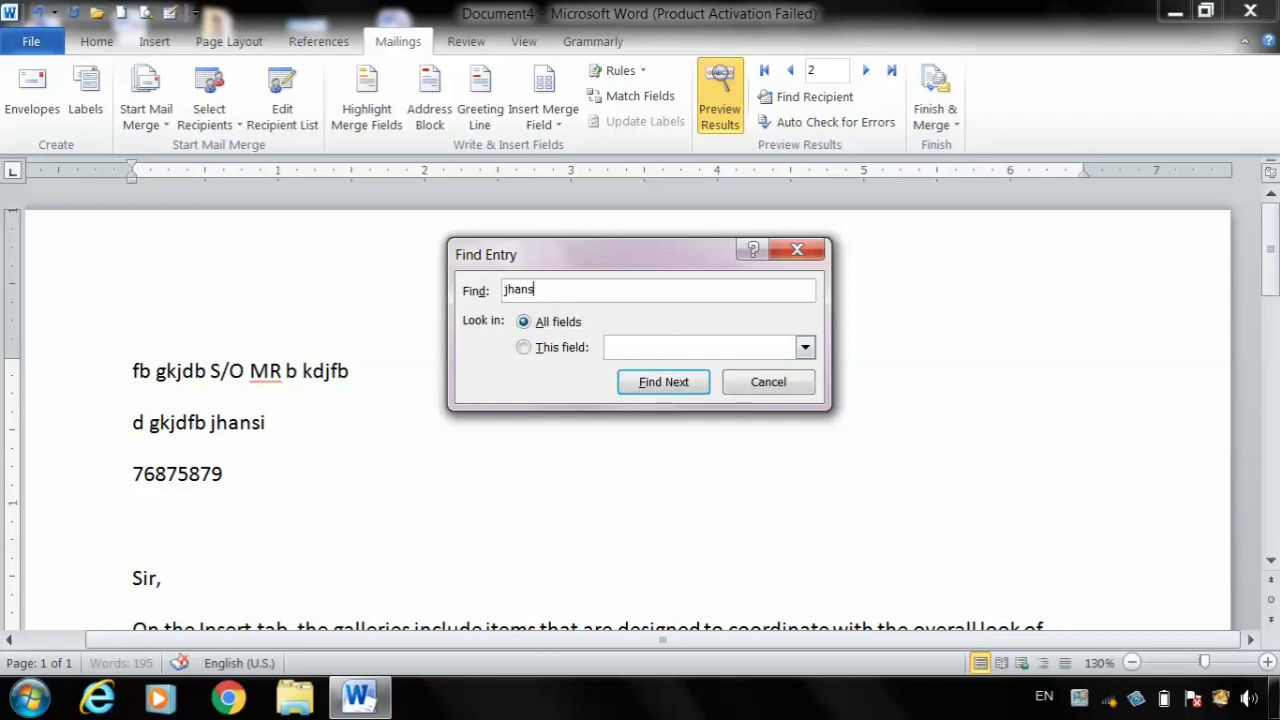
pyautogui.press('BackSpace')
pyautogui.press('BackSpace')
pyautogui.press('BackSpace')
pyautogui.write('agra')
pyautogui.click(660, 385)
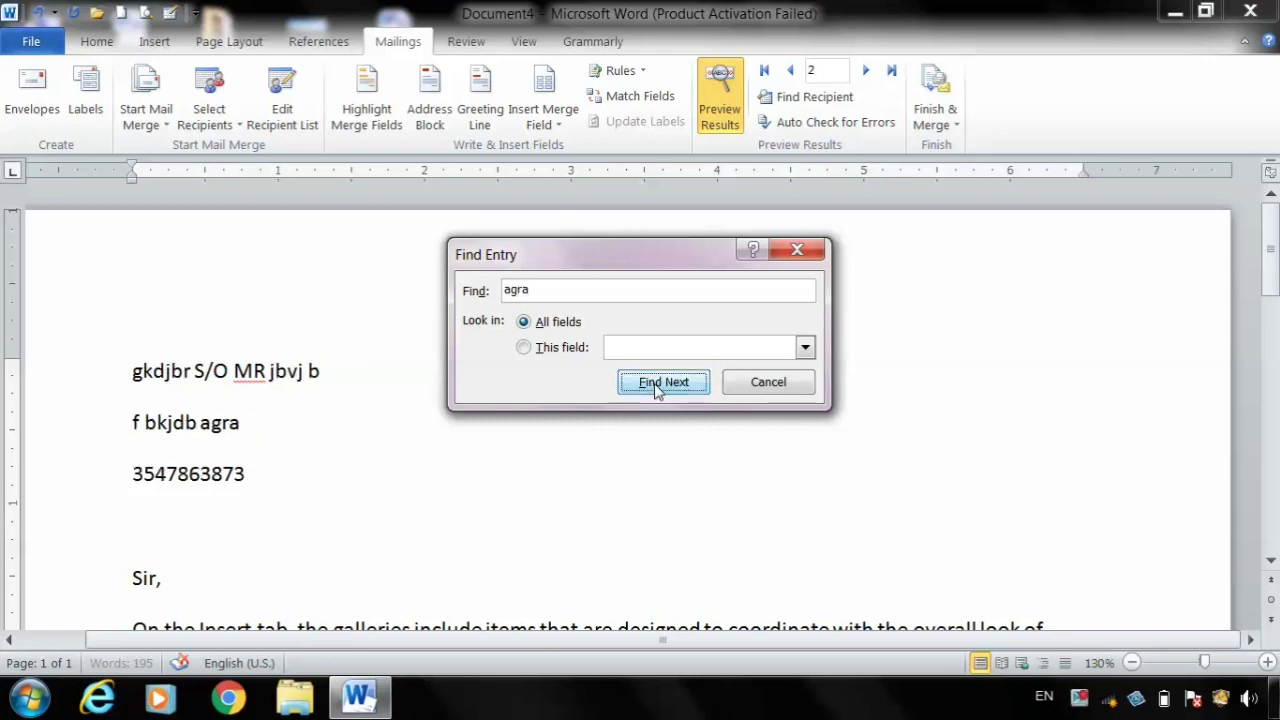
pyautogui.click(760, 388)
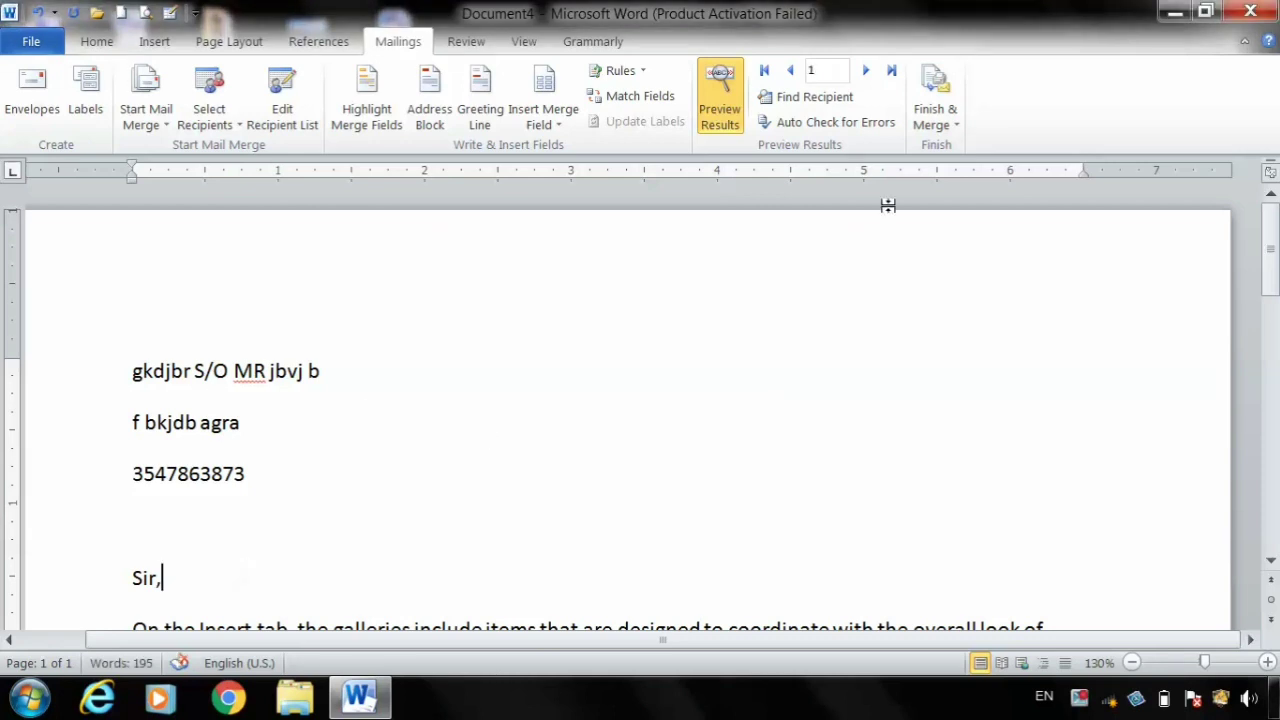
pyautogui.click(940, 126)
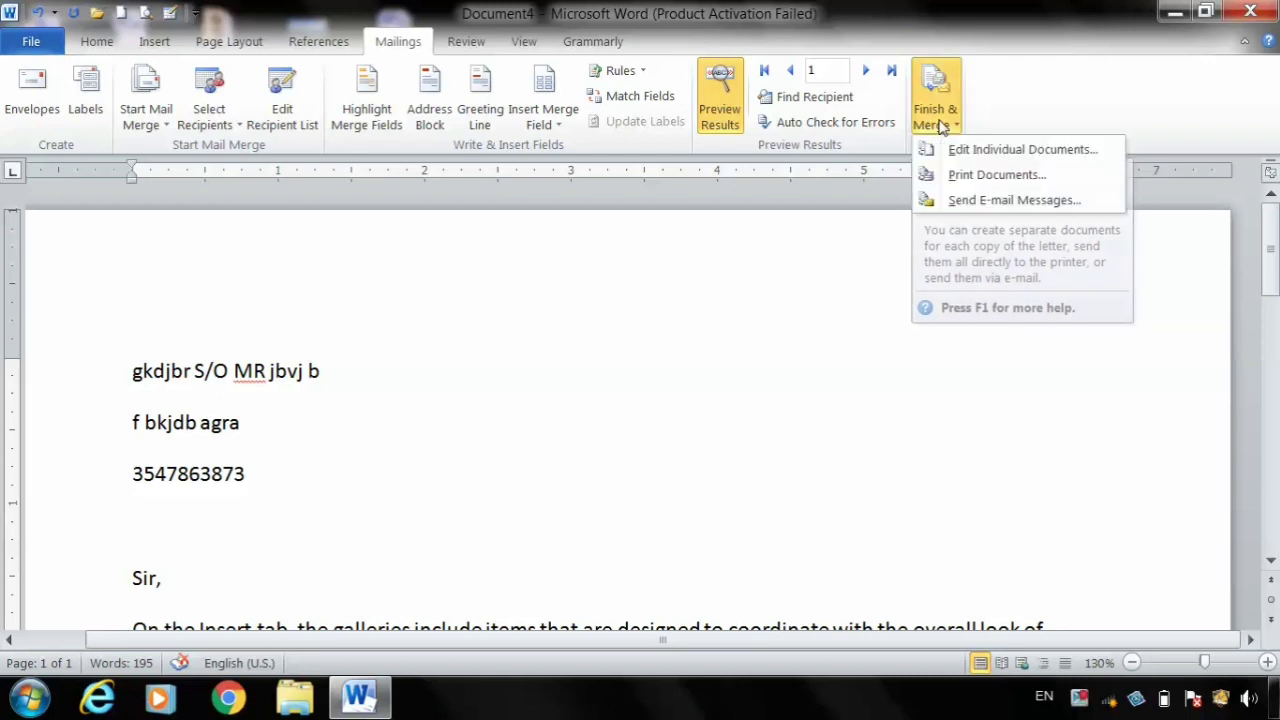
pyautogui.click(977, 176)
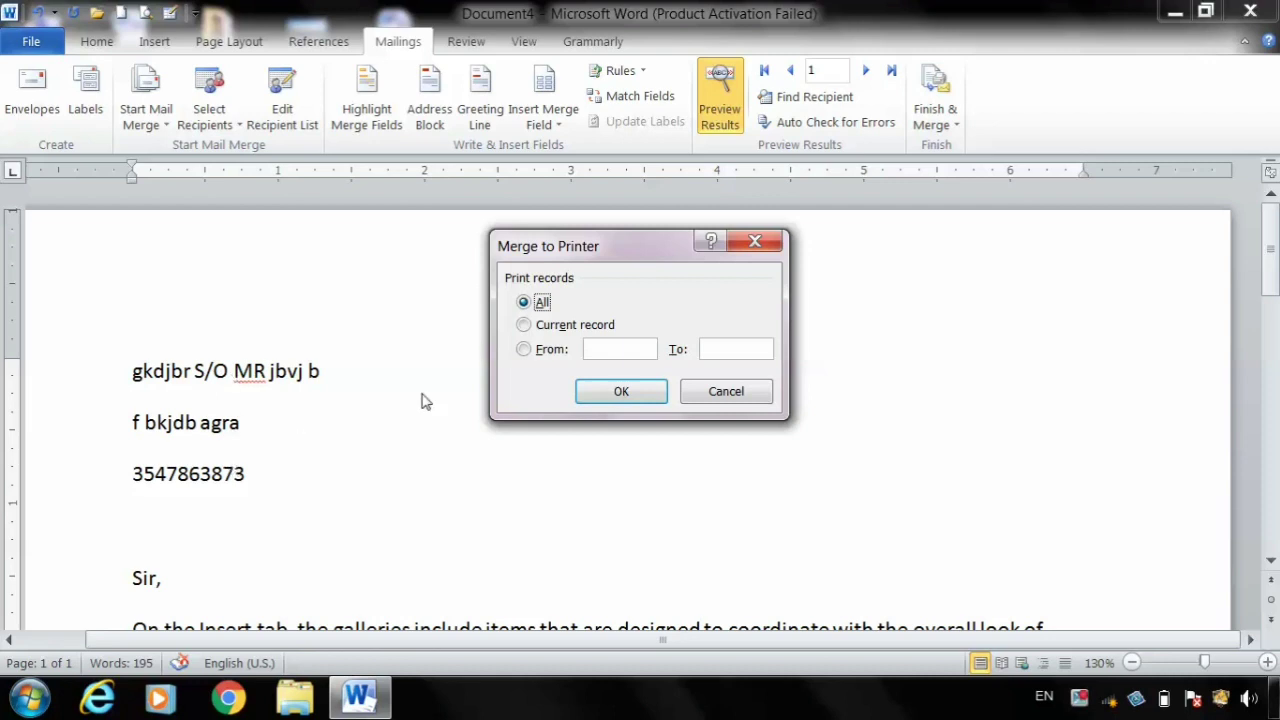
pyautogui.click(541, 326)
pyautogui.click(252, 500)
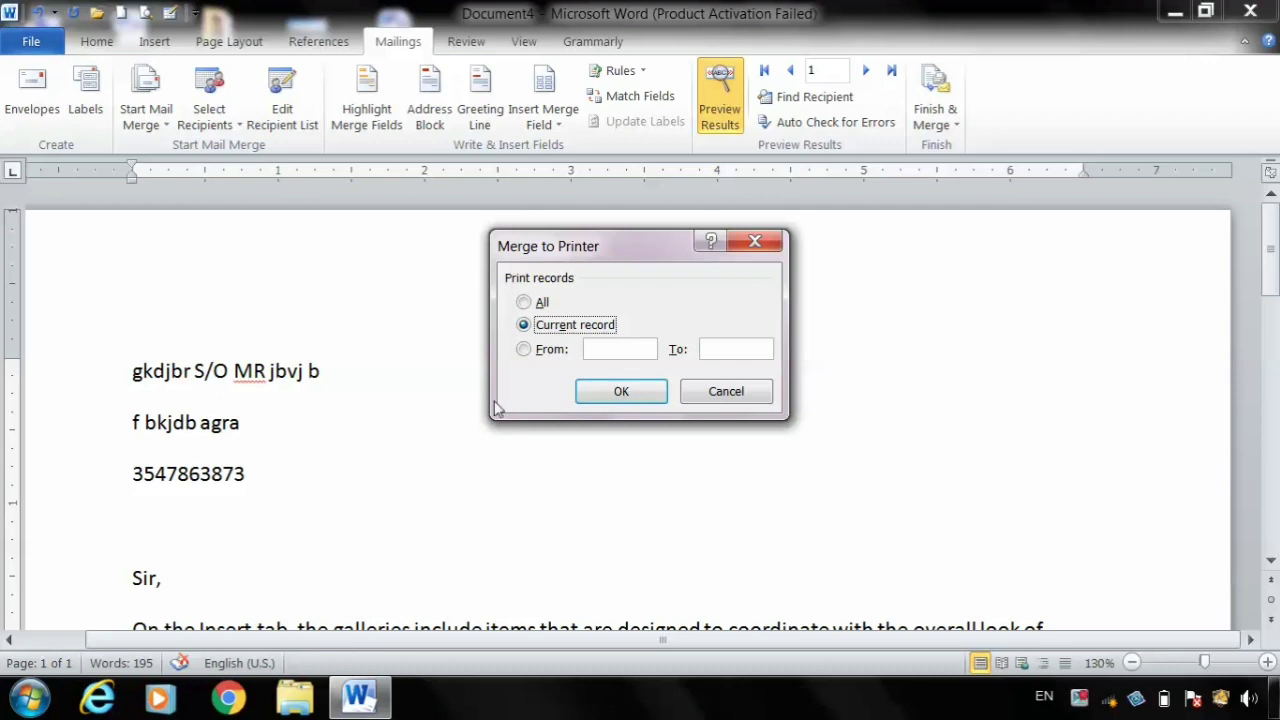
pyautogui.click(530, 349)
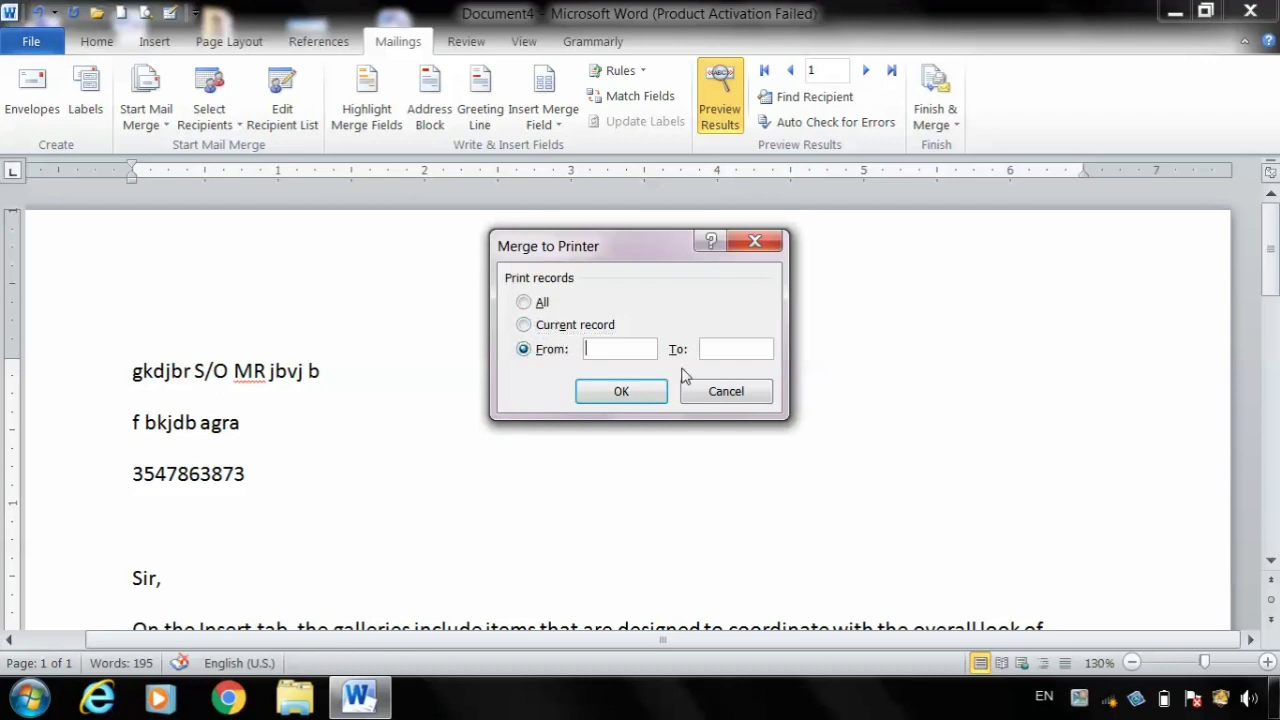
pyautogui.write('3')
pyautogui.write('5')
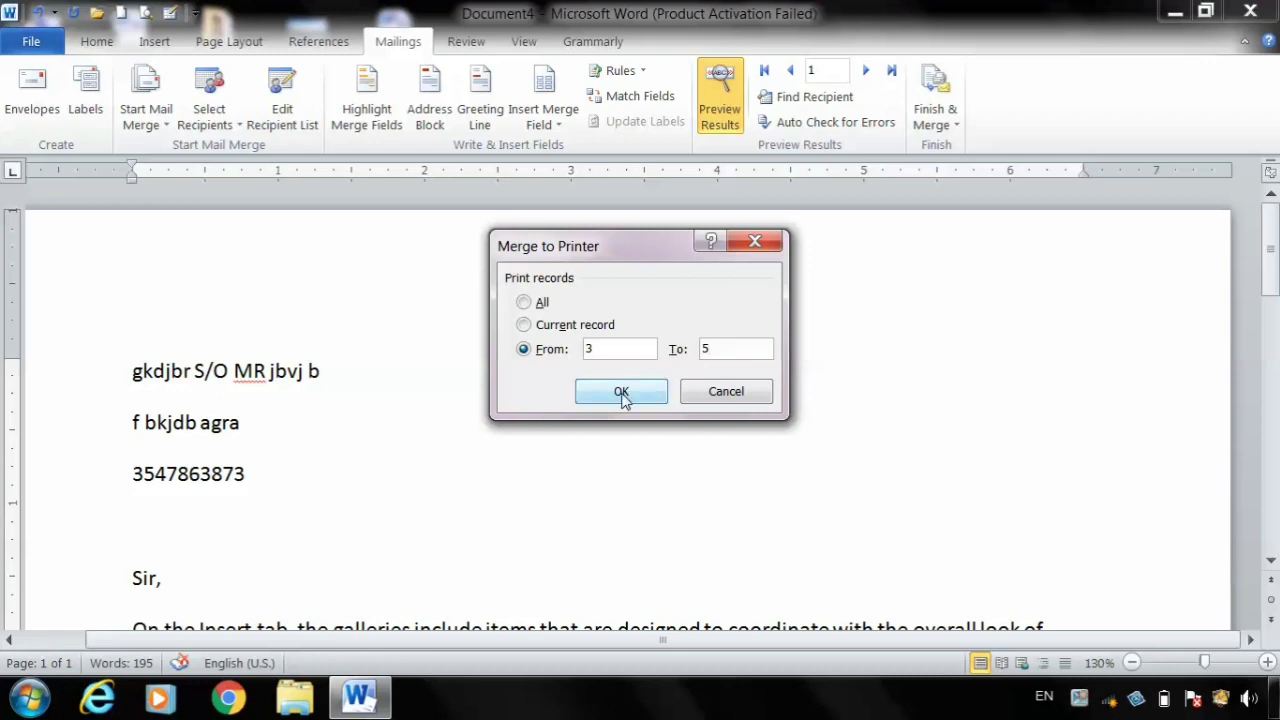
pyautogui.click(726, 394)
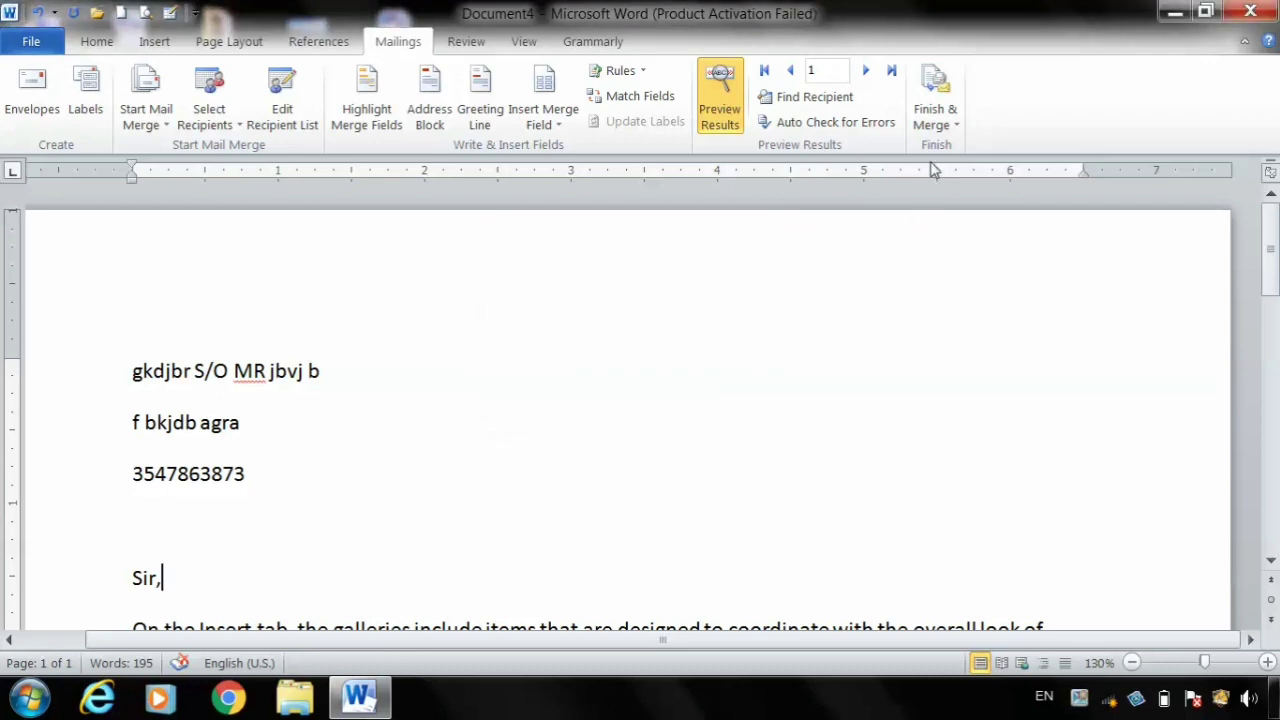
pyautogui.click(950, 127)
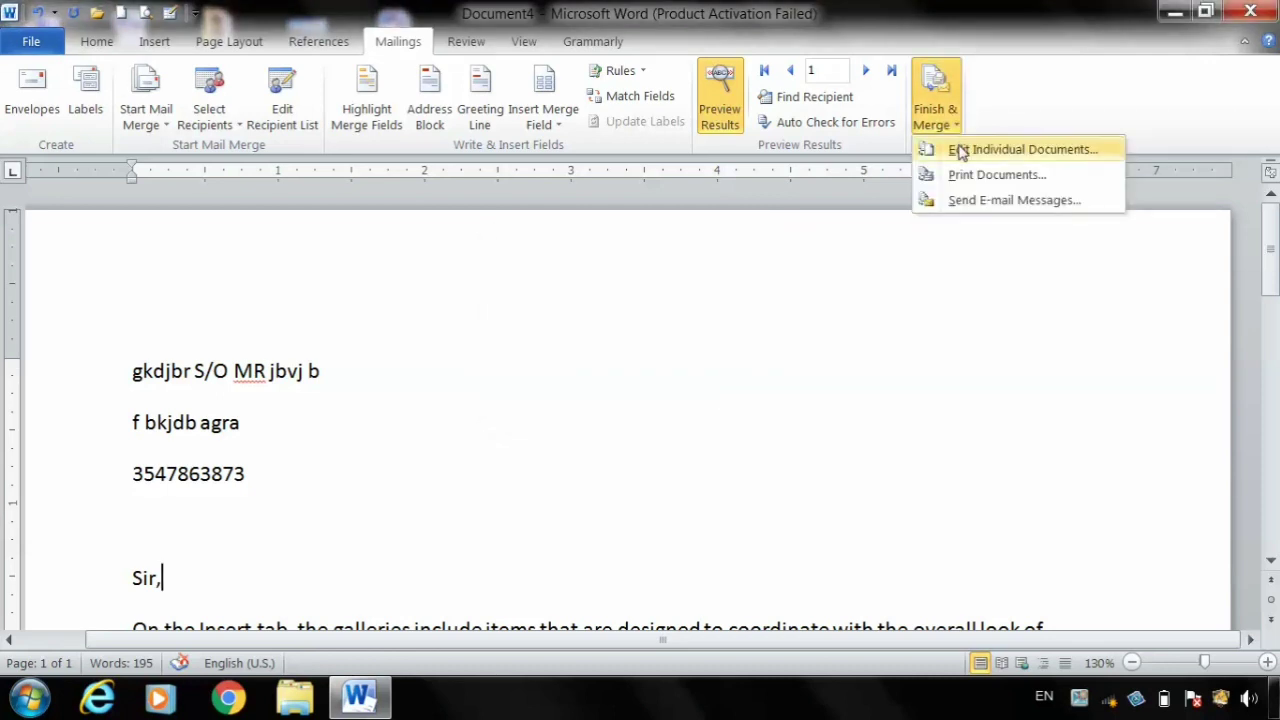
pyautogui.click(958, 150)
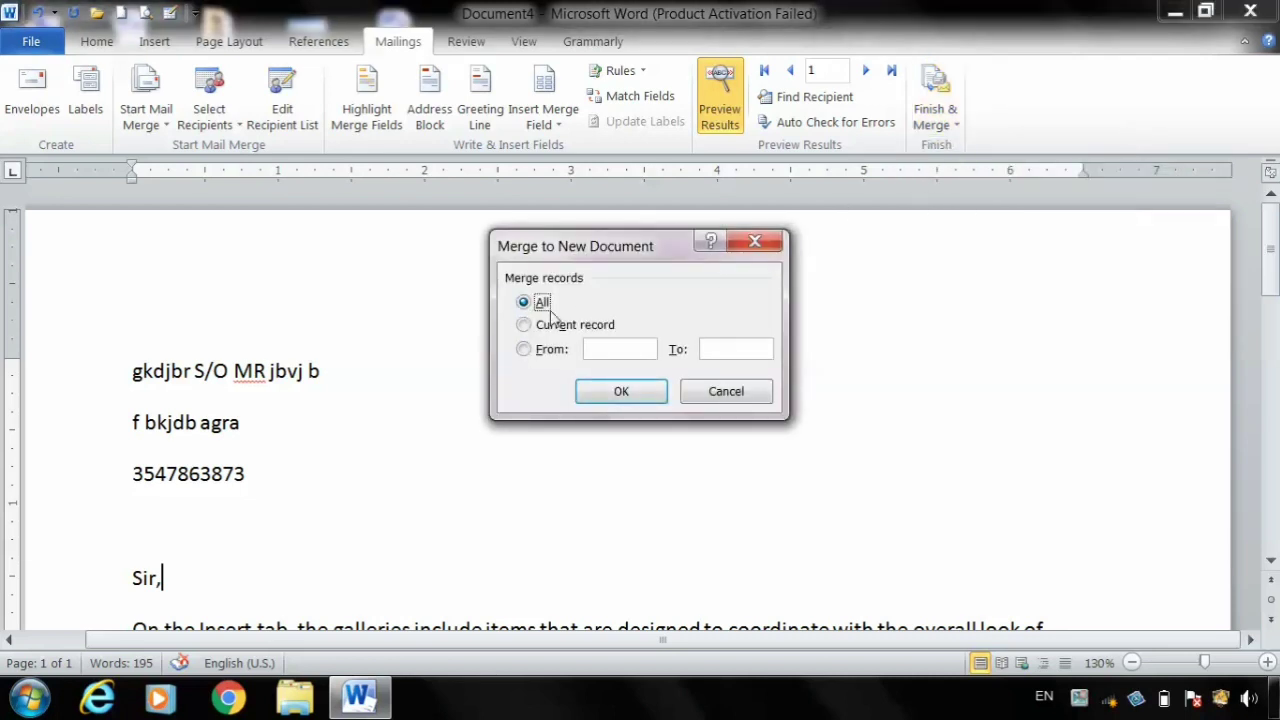
pyautogui.click(541, 354)
pyautogui.click(567, 327)
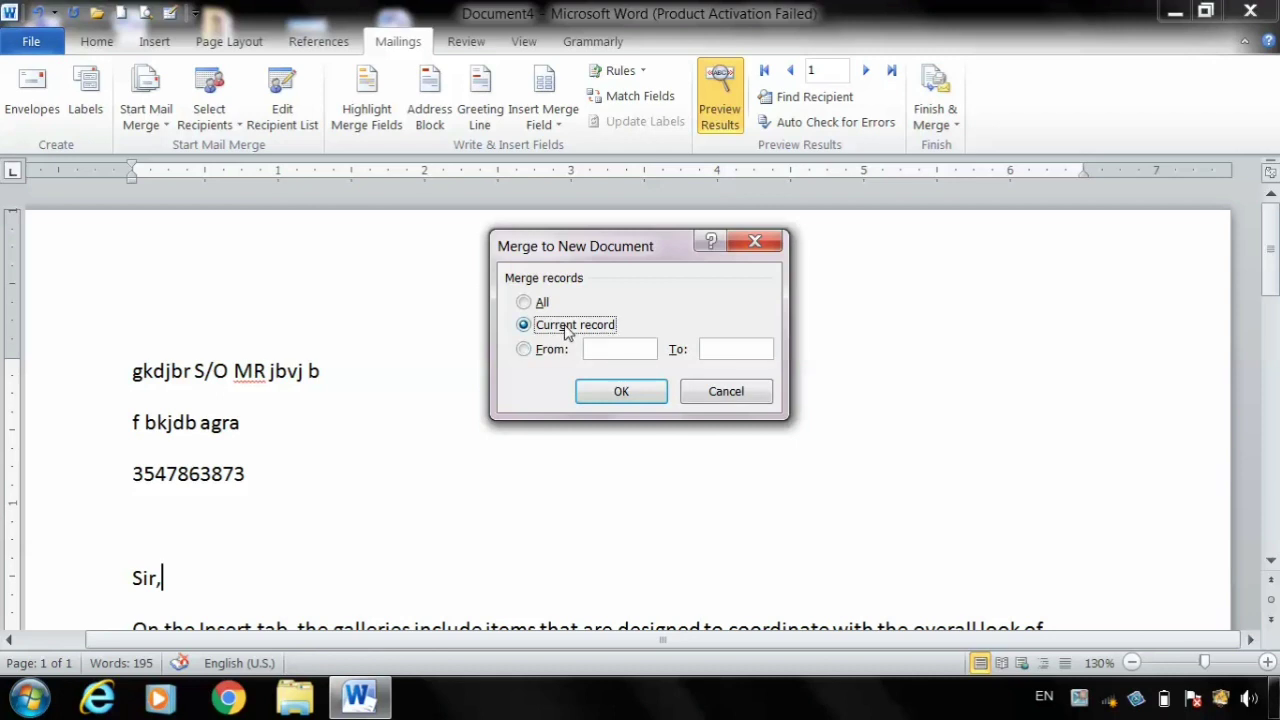
pyautogui.click(531, 309)
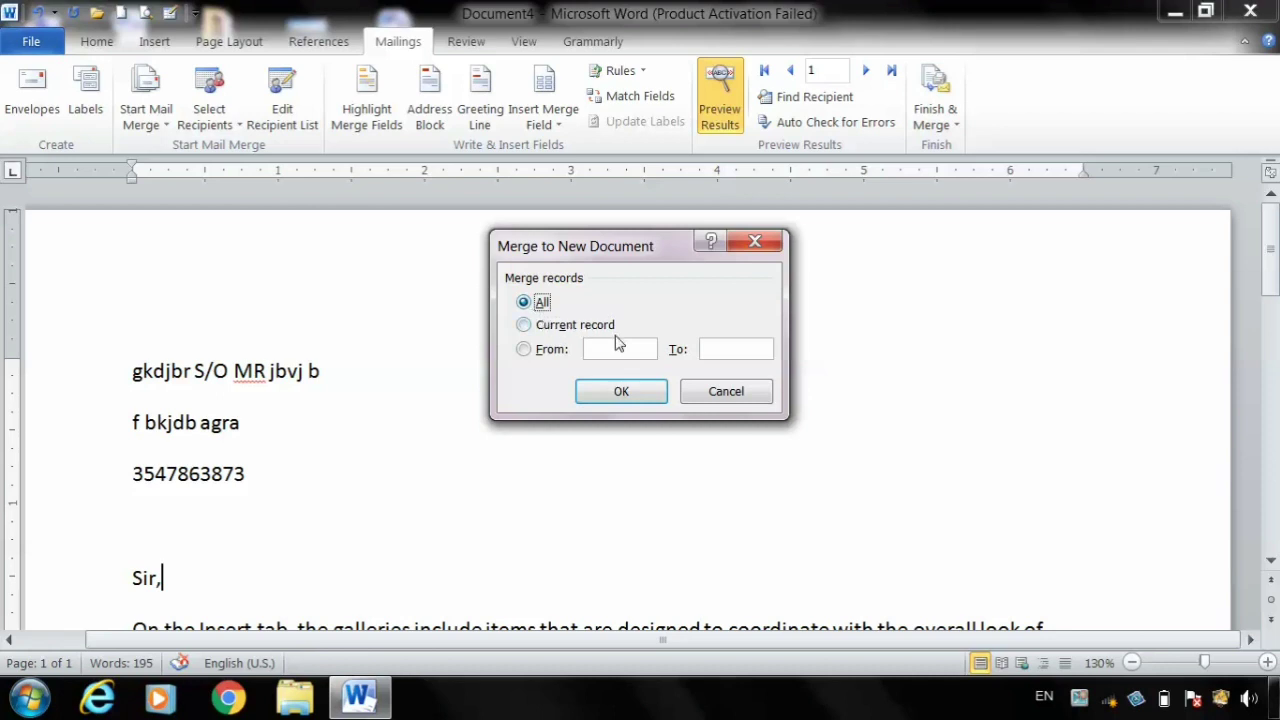
pyautogui.click(730, 391)
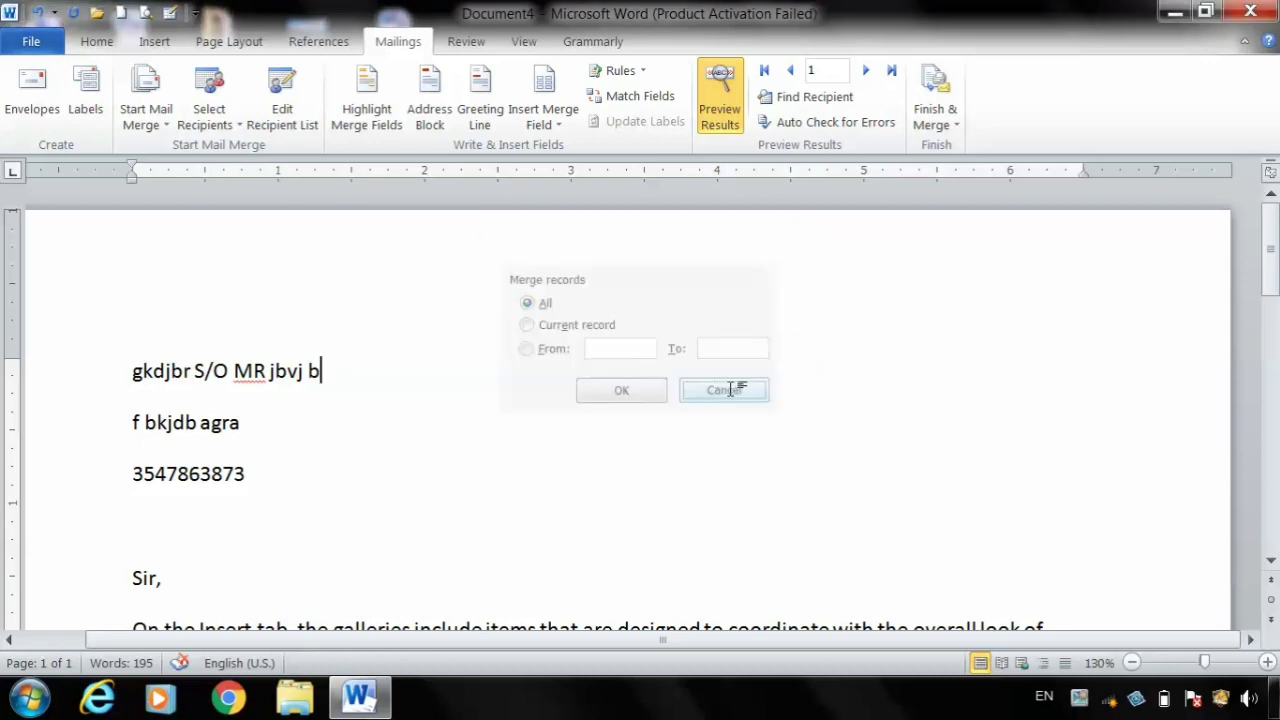
pyautogui.click(725, 112)
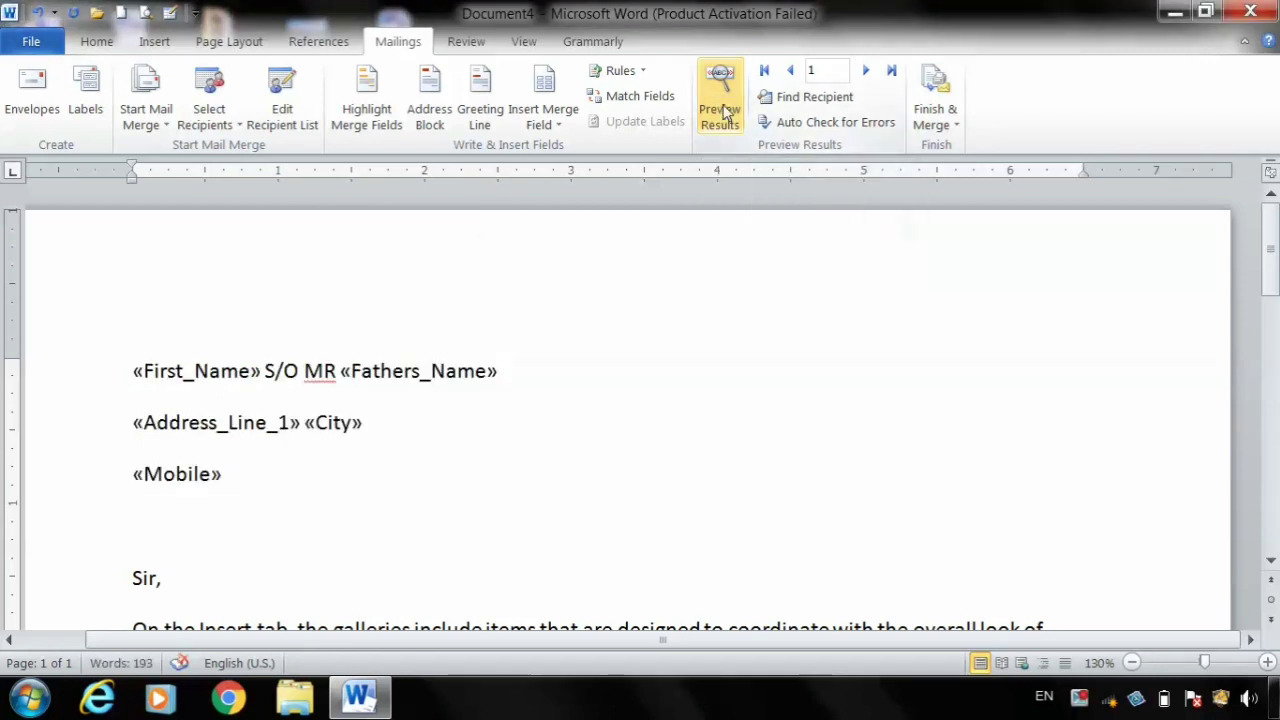
pyautogui.click(725, 112)
pyautogui.click(725, 112)
pyautogui.click(725, 112)
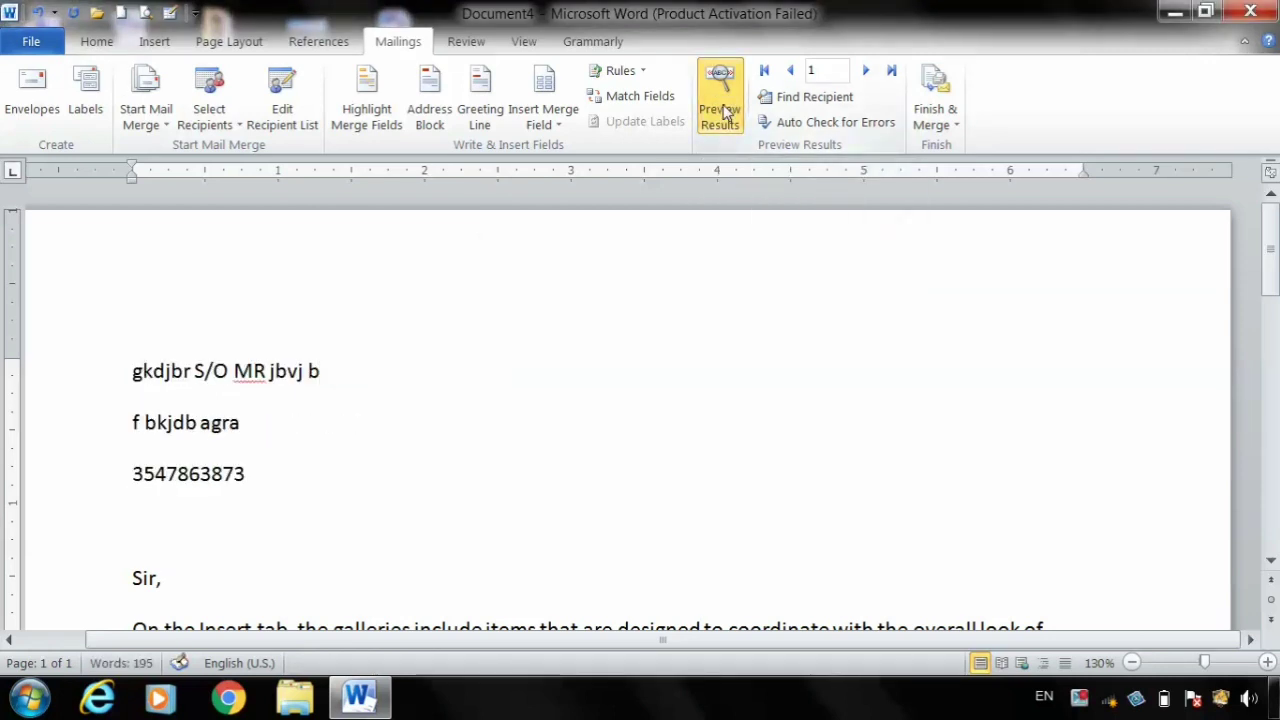
pyautogui.click(725, 112)
pyautogui.click(725, 112)
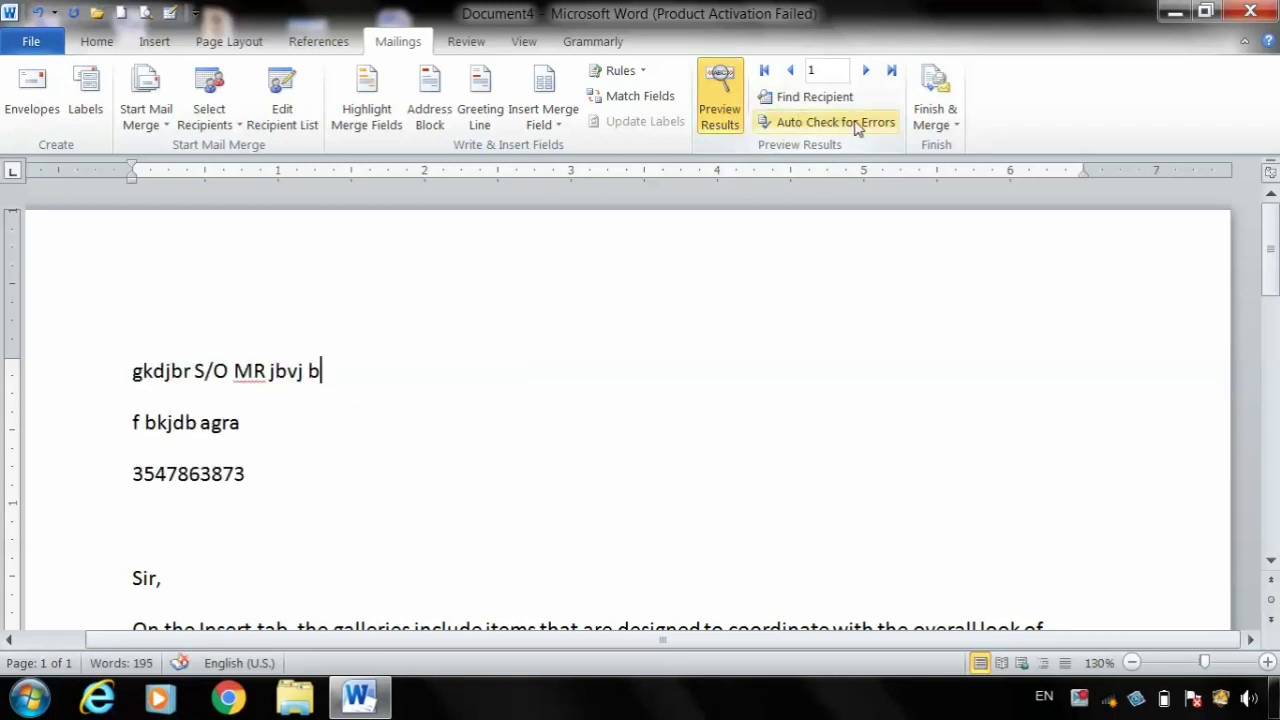
pyautogui.click(932, 120)
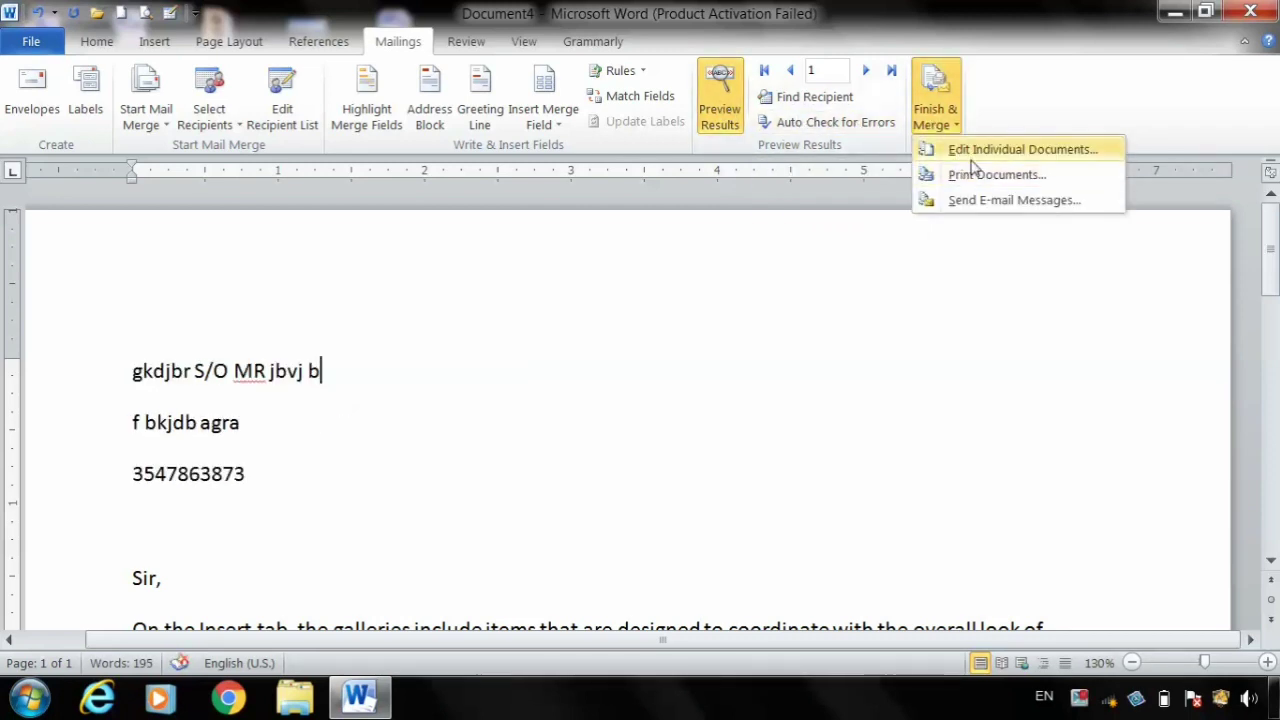
pyautogui.click(966, 149)
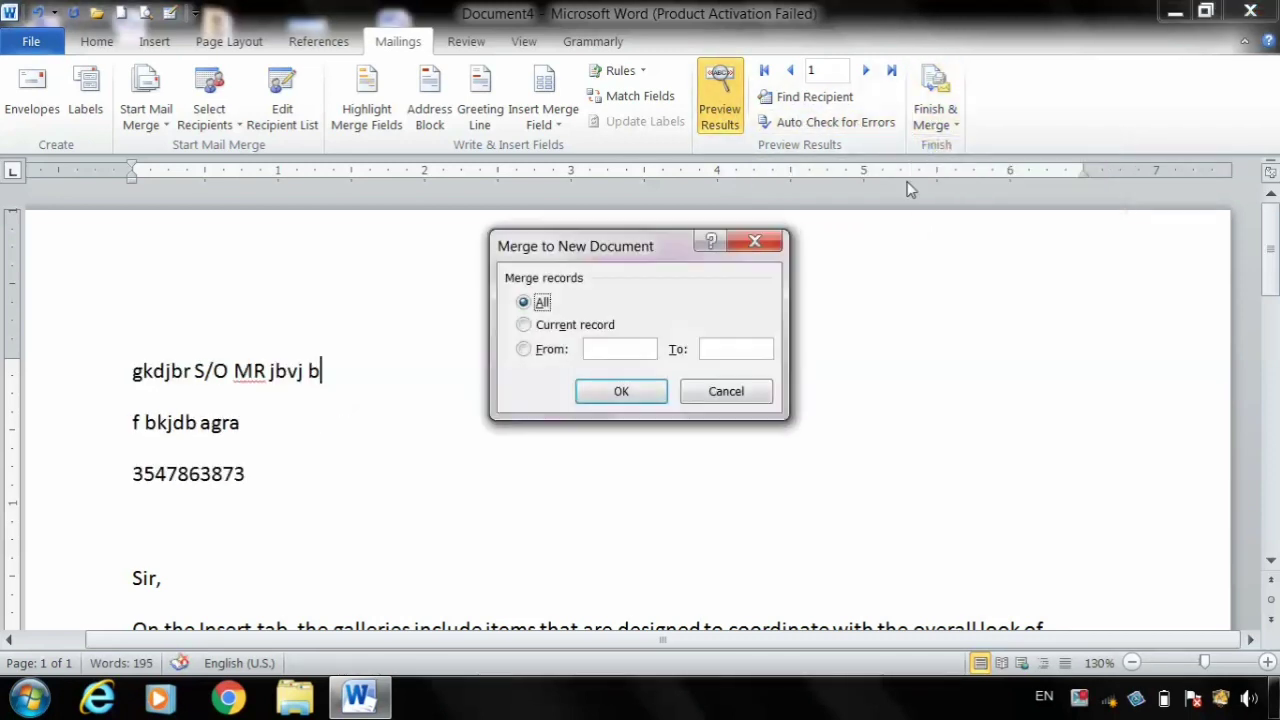
# - Merge all records into the new Letters1 document and scroll through its pages
pyautogui.click(619, 393)
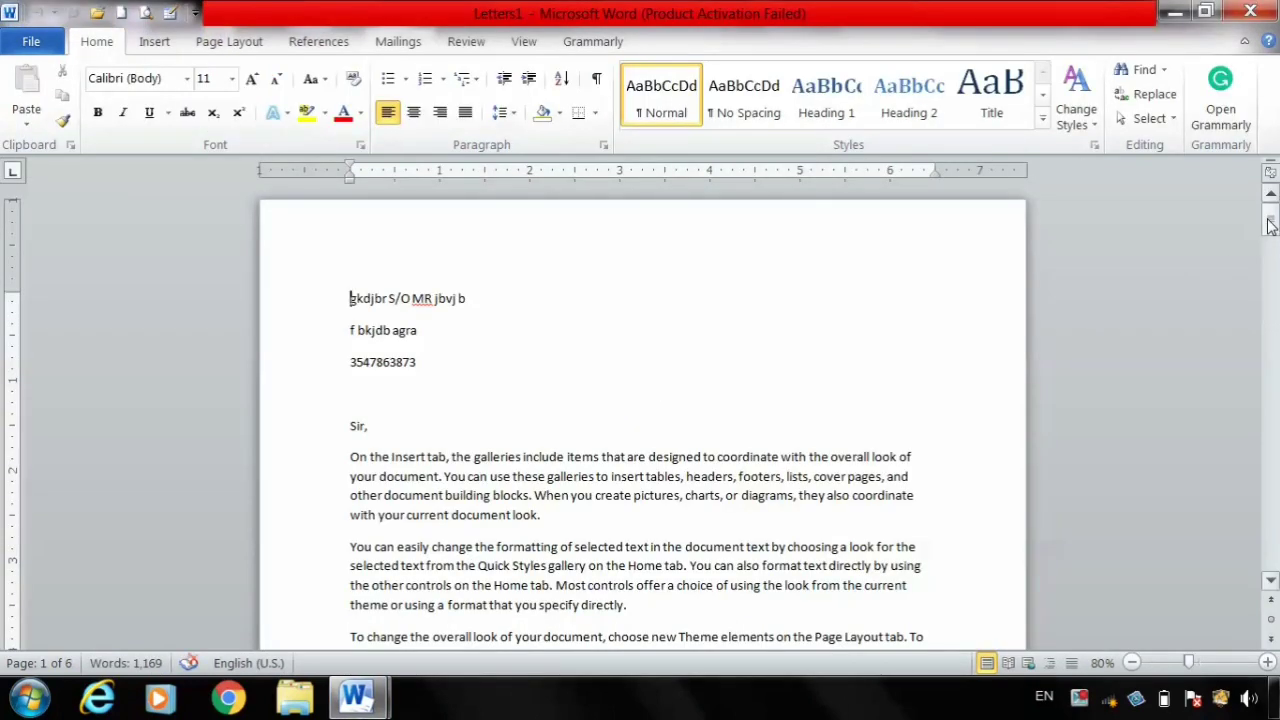
pyautogui.moveTo(1270, 225); pyautogui.dragTo(1270, 275)
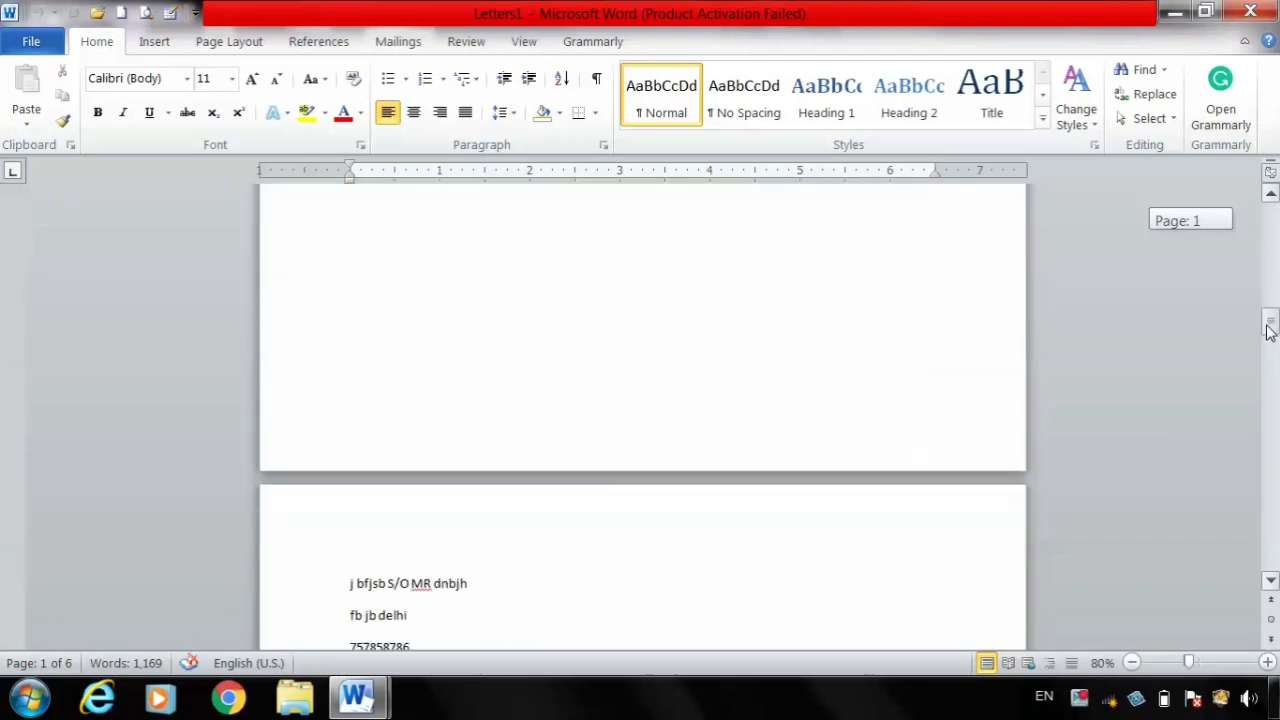
pyautogui.moveTo(1270, 275); pyautogui.dragTo(1267, 450)
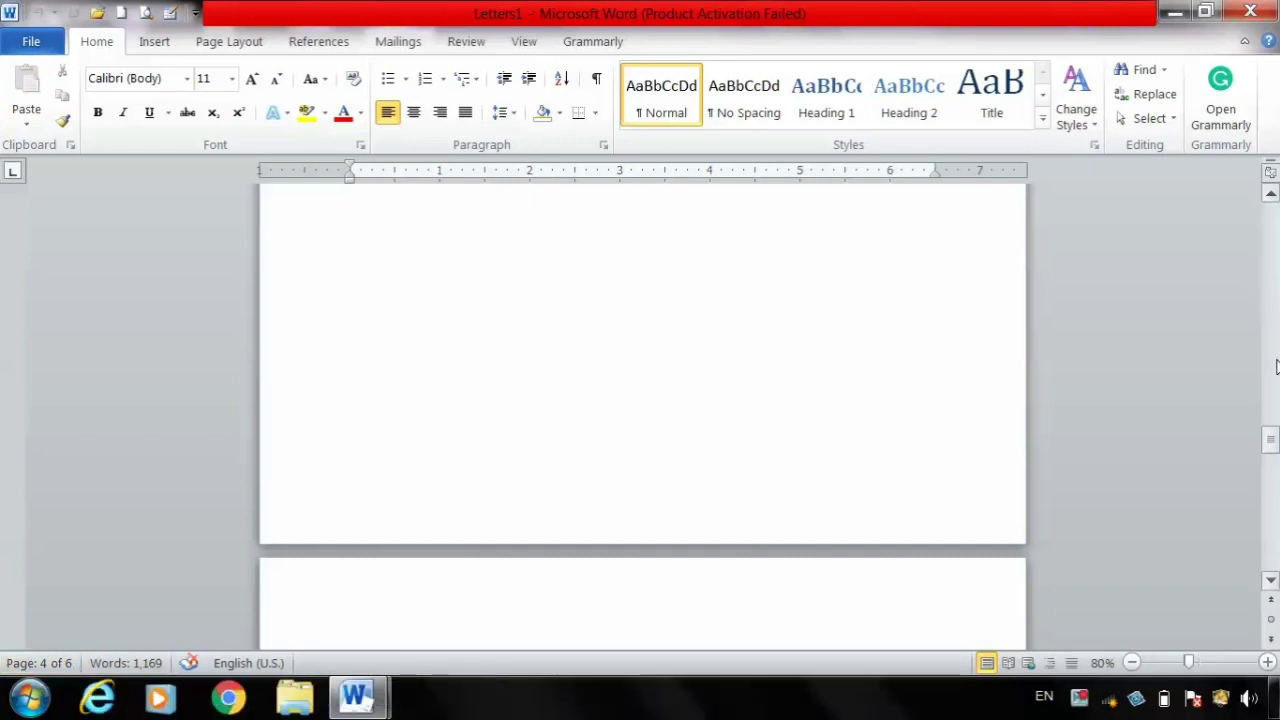
pyautogui.moveTo(1272, 440); pyautogui.dragTo(1276, 486)
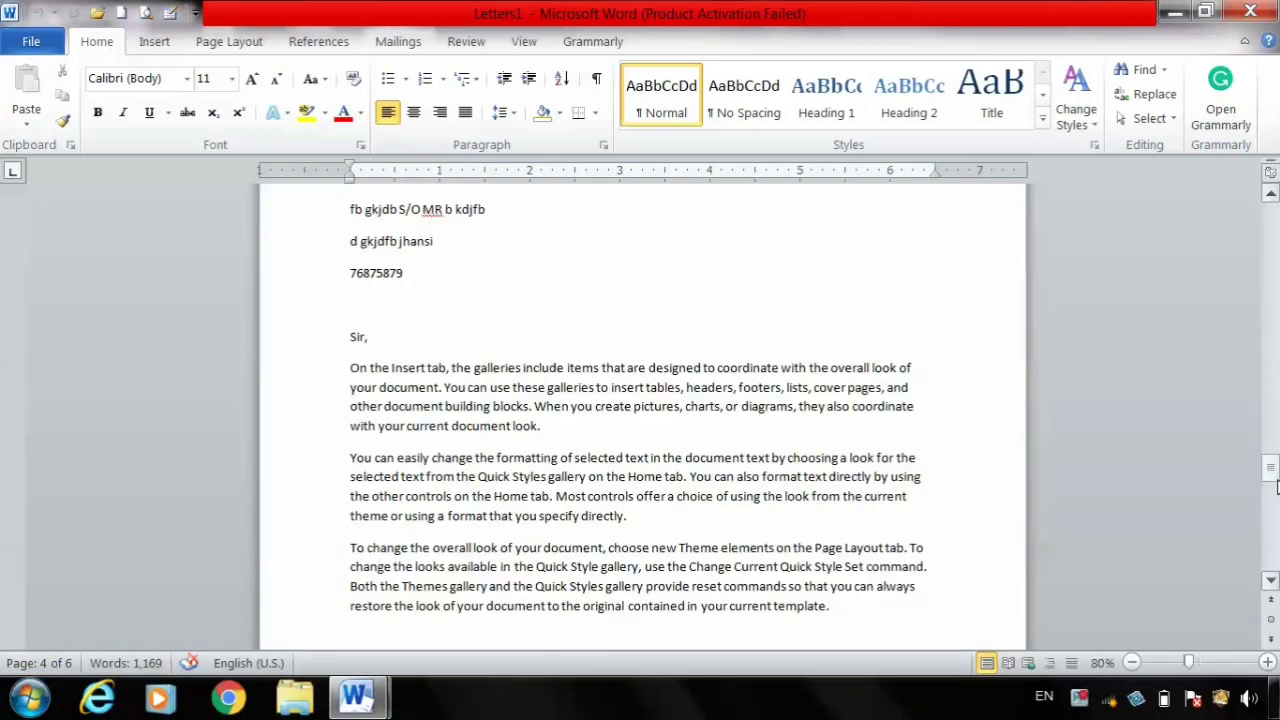
# - Zoom Letters1 in to 130% and scroll back up through the merged letters
pyautogui.click(1267, 662)
pyautogui.click(1267, 662)
pyautogui.click(1267, 662)
pyautogui.click(1267, 662)
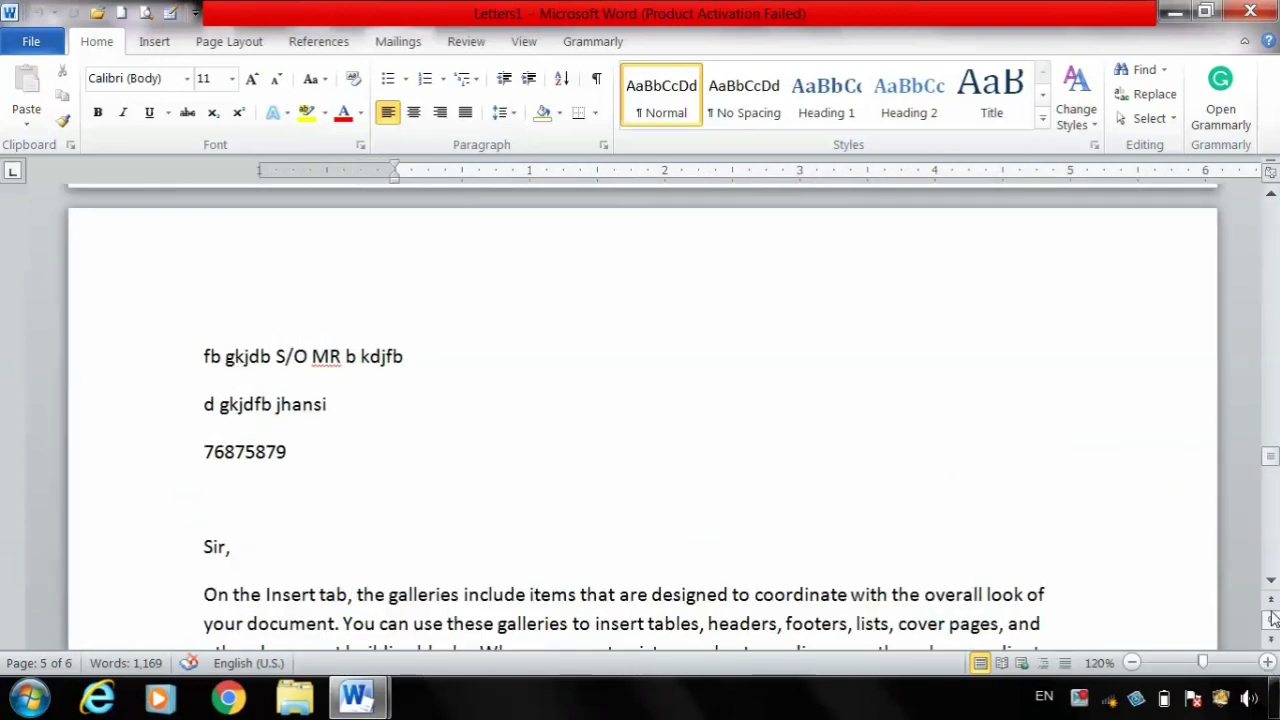
pyautogui.click(1267, 662)
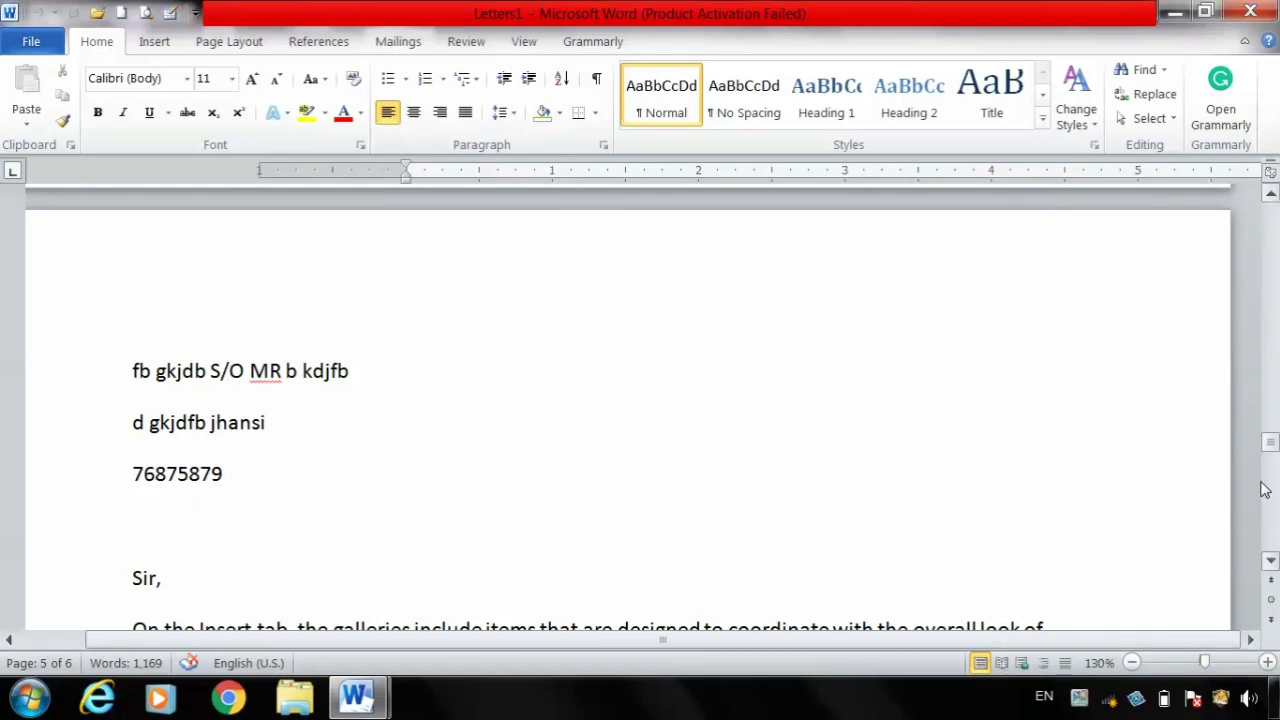
pyautogui.moveTo(1270, 446); pyautogui.dragTo(1272, 366)
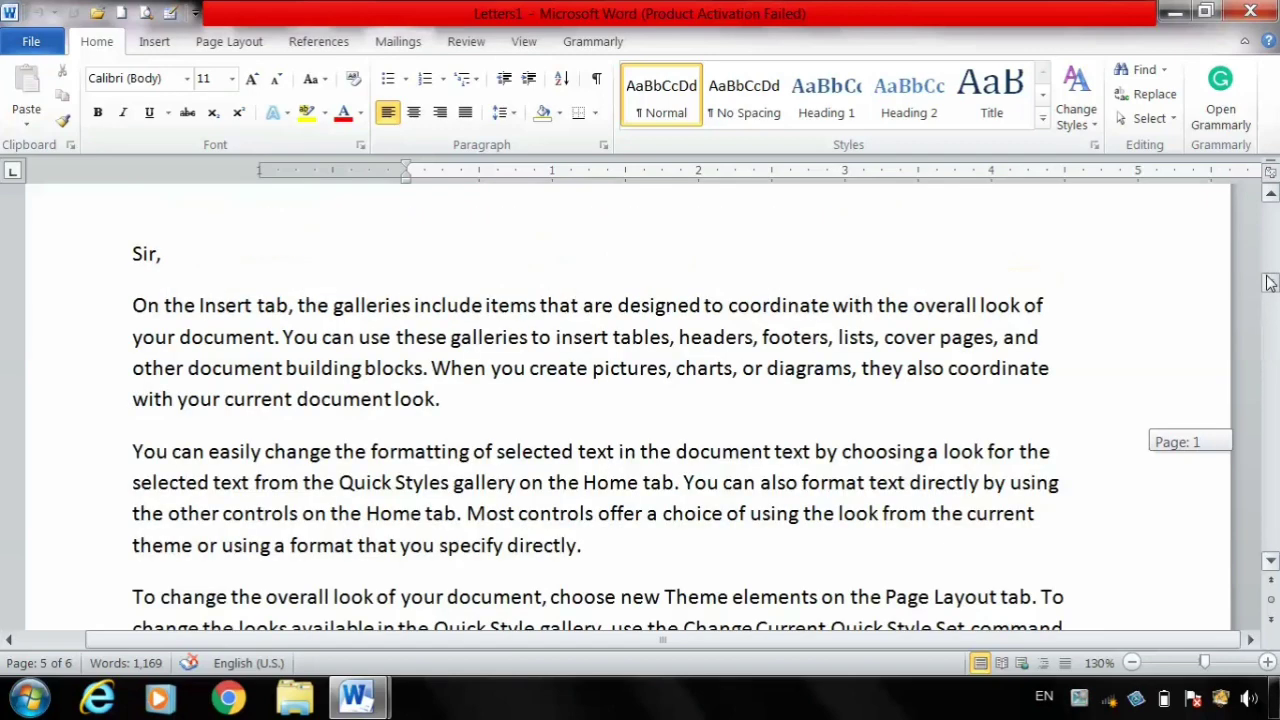
pyautogui.moveTo(1272, 366); pyautogui.dragTo(1275, 205)
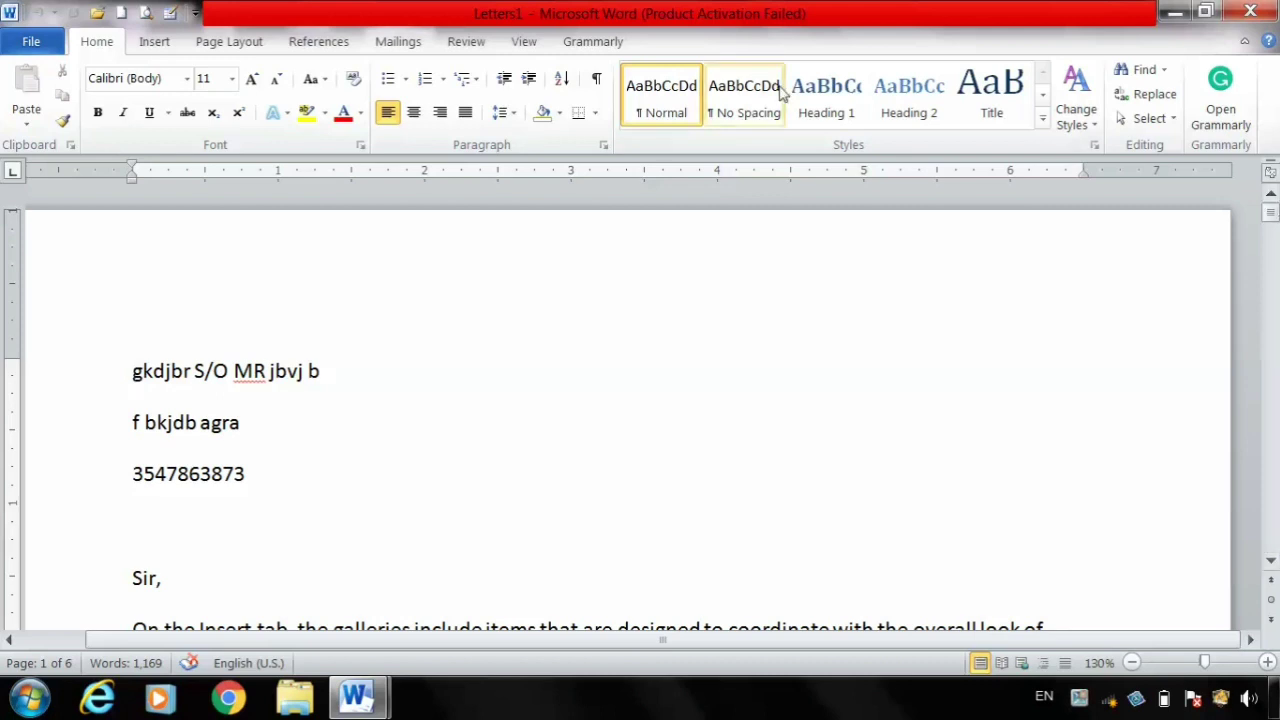
pyautogui.click(154, 42)
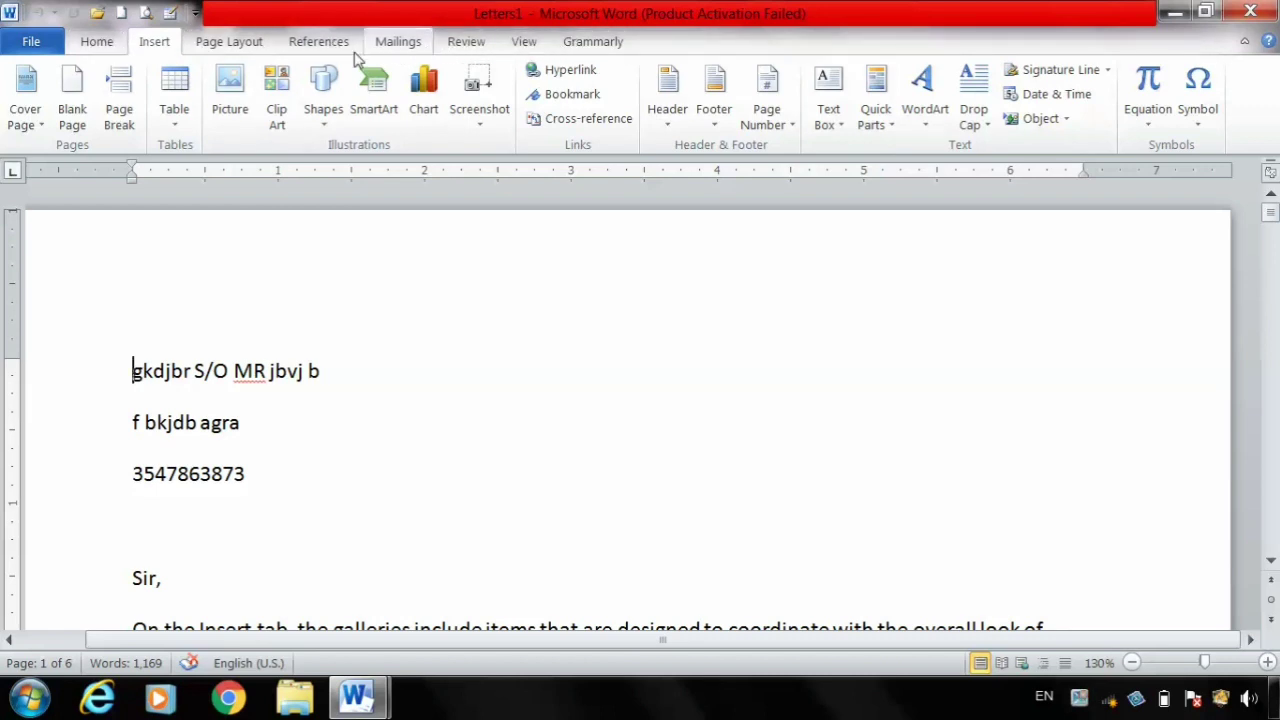
# - Launch the Step by Step Mail Merge Wizard from Start Mail Merge and advance to Step 3
pyautogui.click(392, 48)
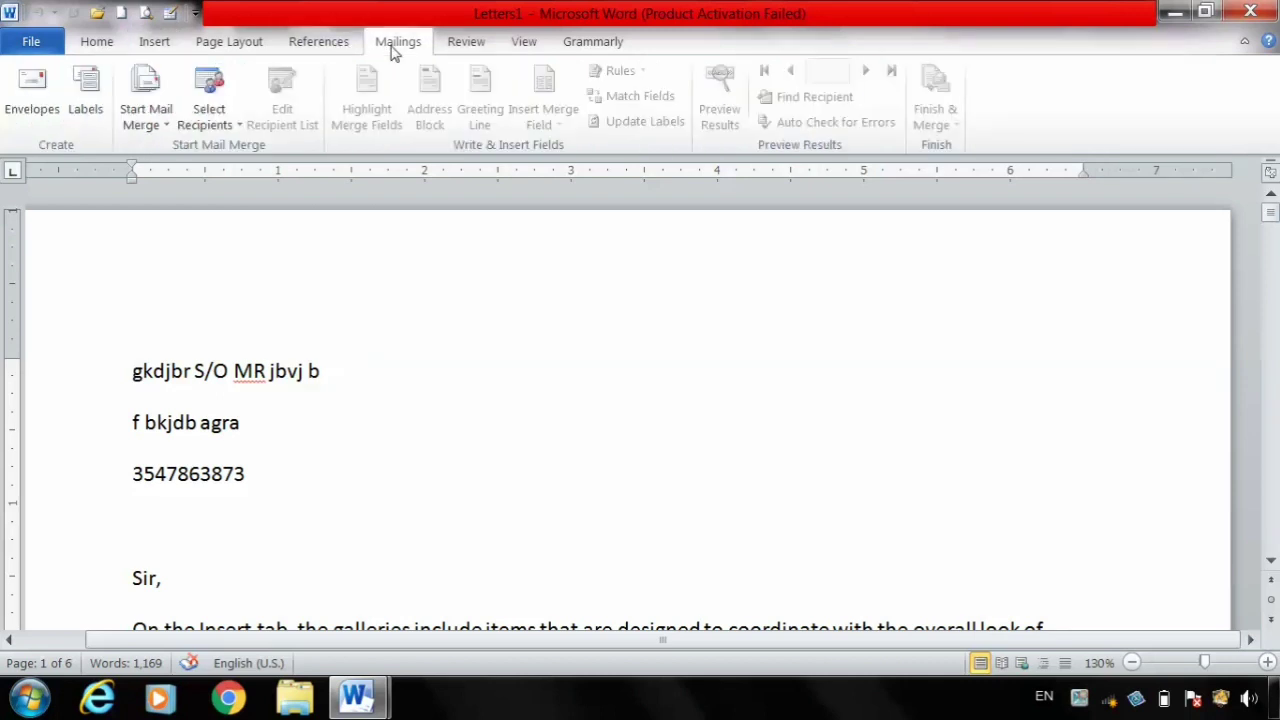
pyautogui.click(153, 128)
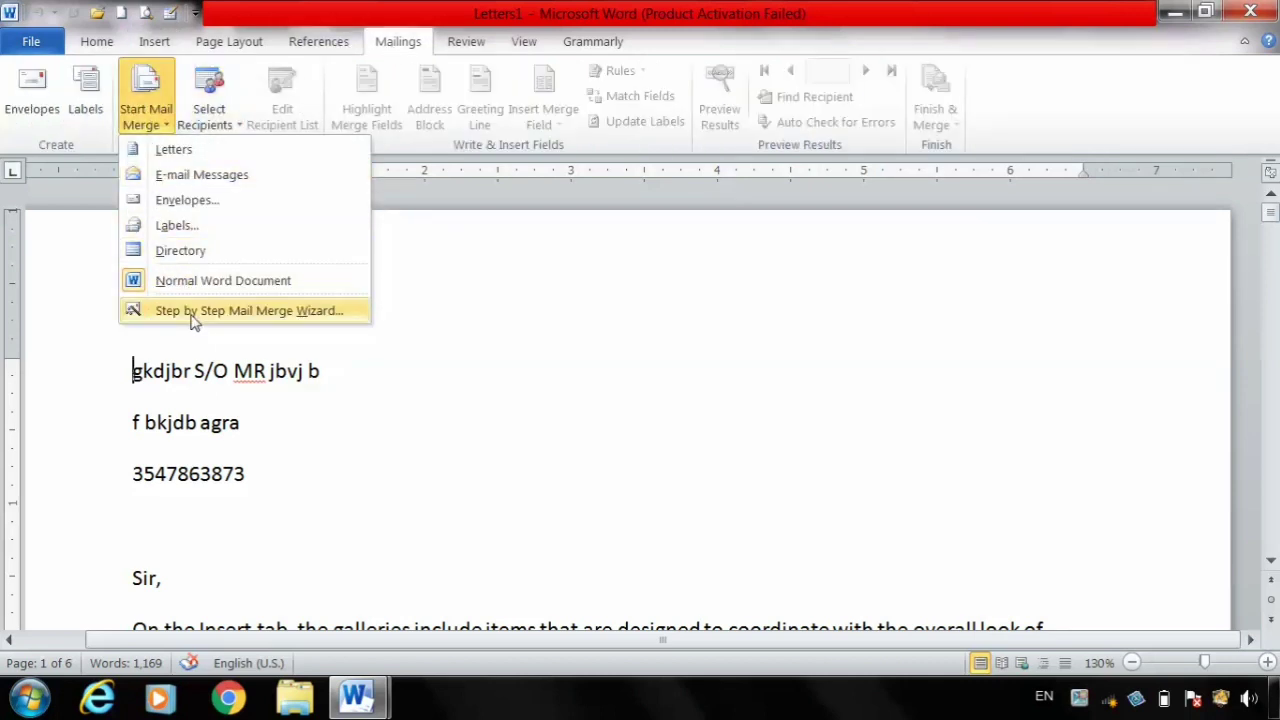
pyautogui.click(228, 320)
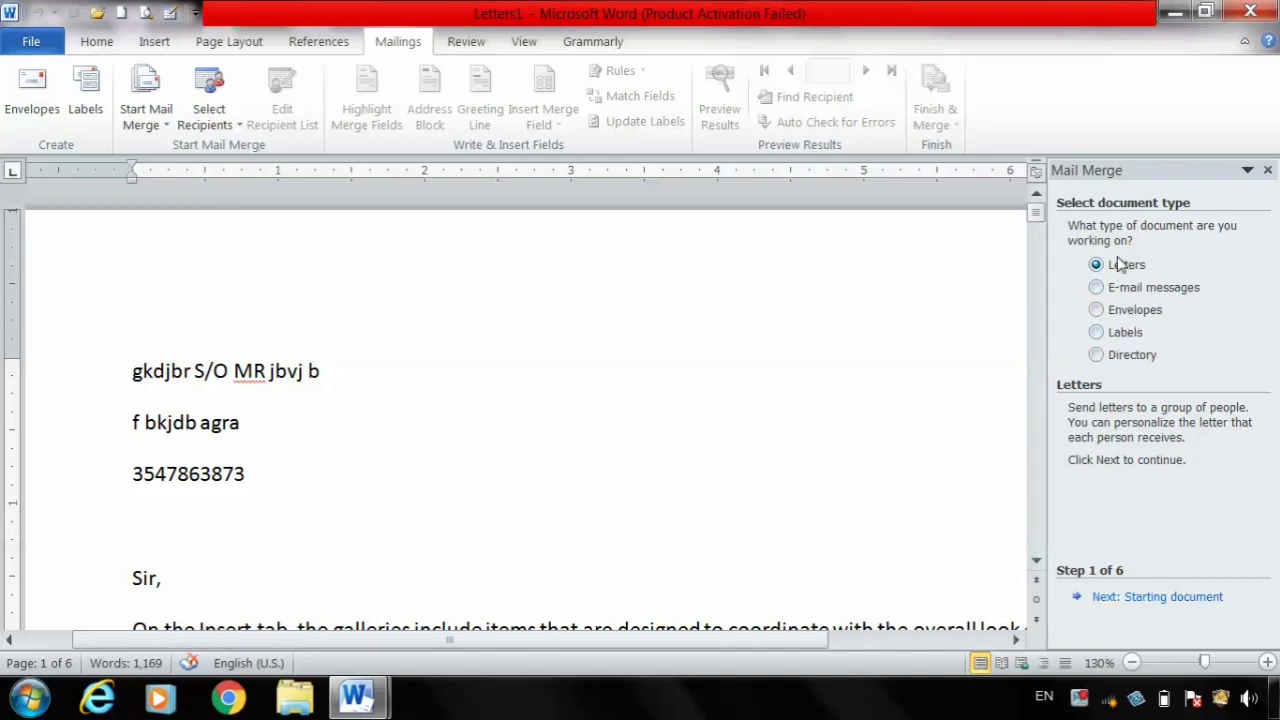
pyautogui.click(1178, 597)
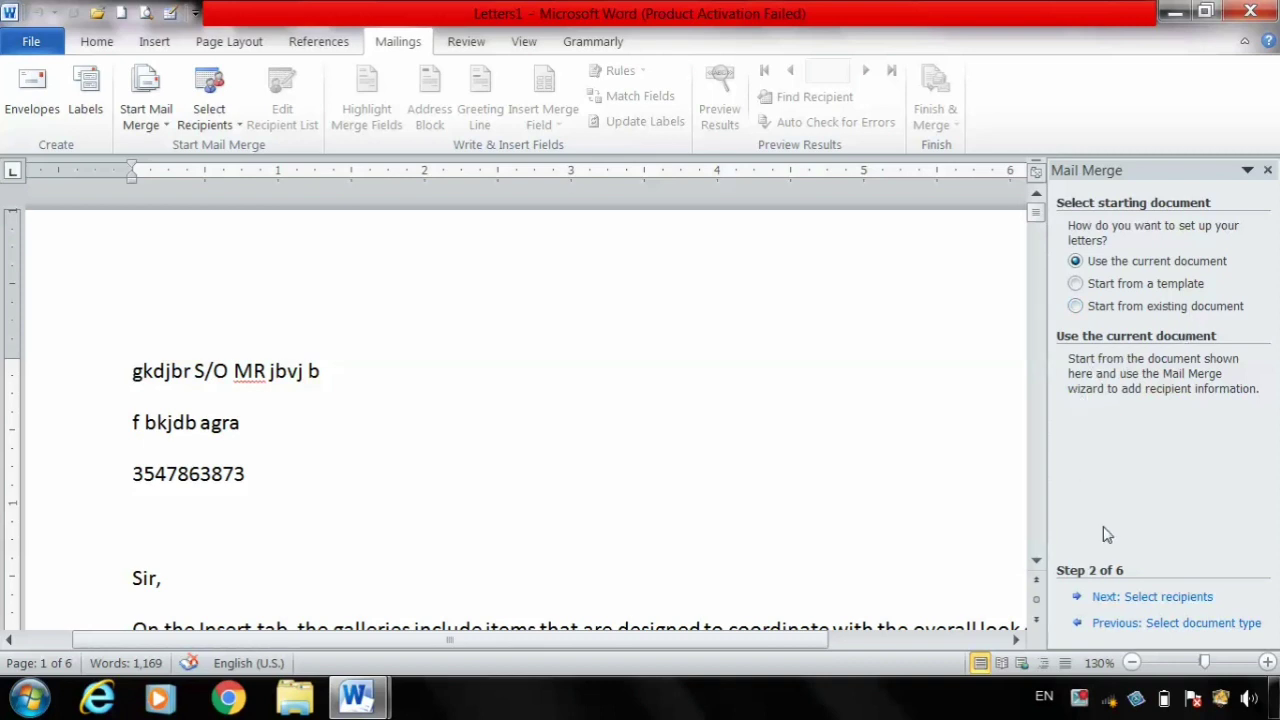
pyautogui.click(1158, 598)
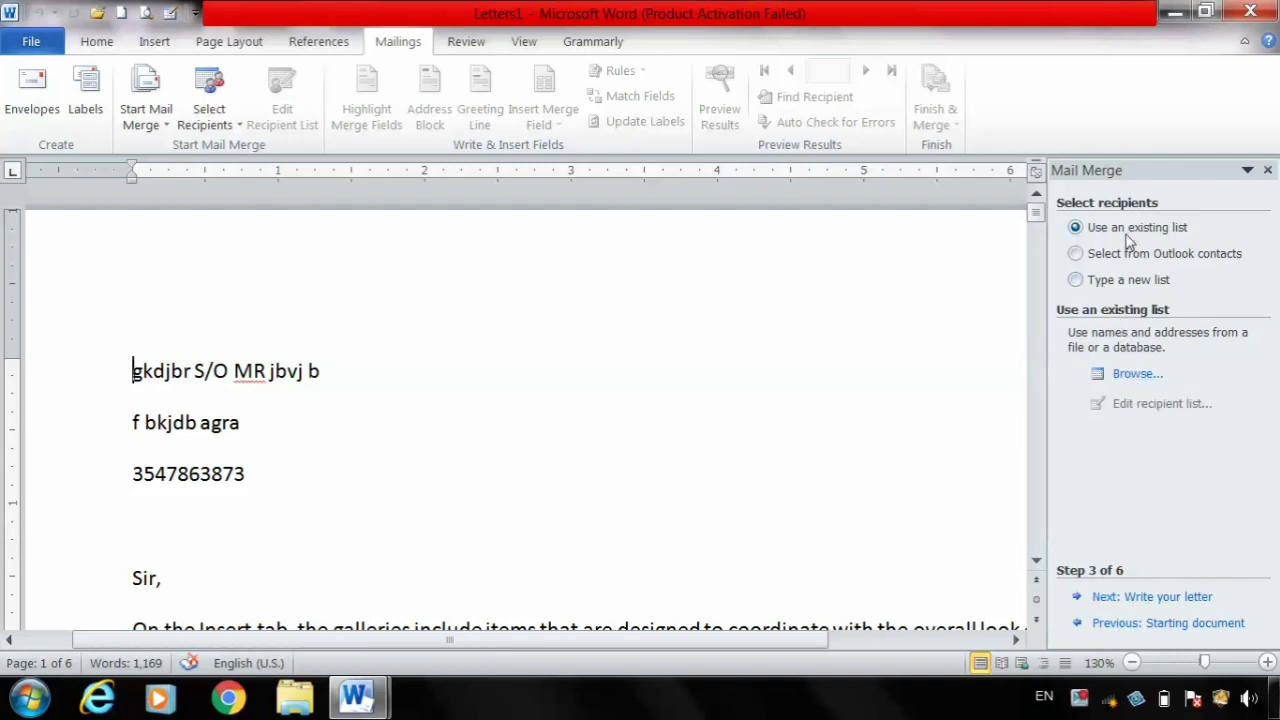
# - Try Type a new list, dismiss the empty New Address List, close the wizard, and view Select Recipients choices
pyautogui.click(1075, 281)
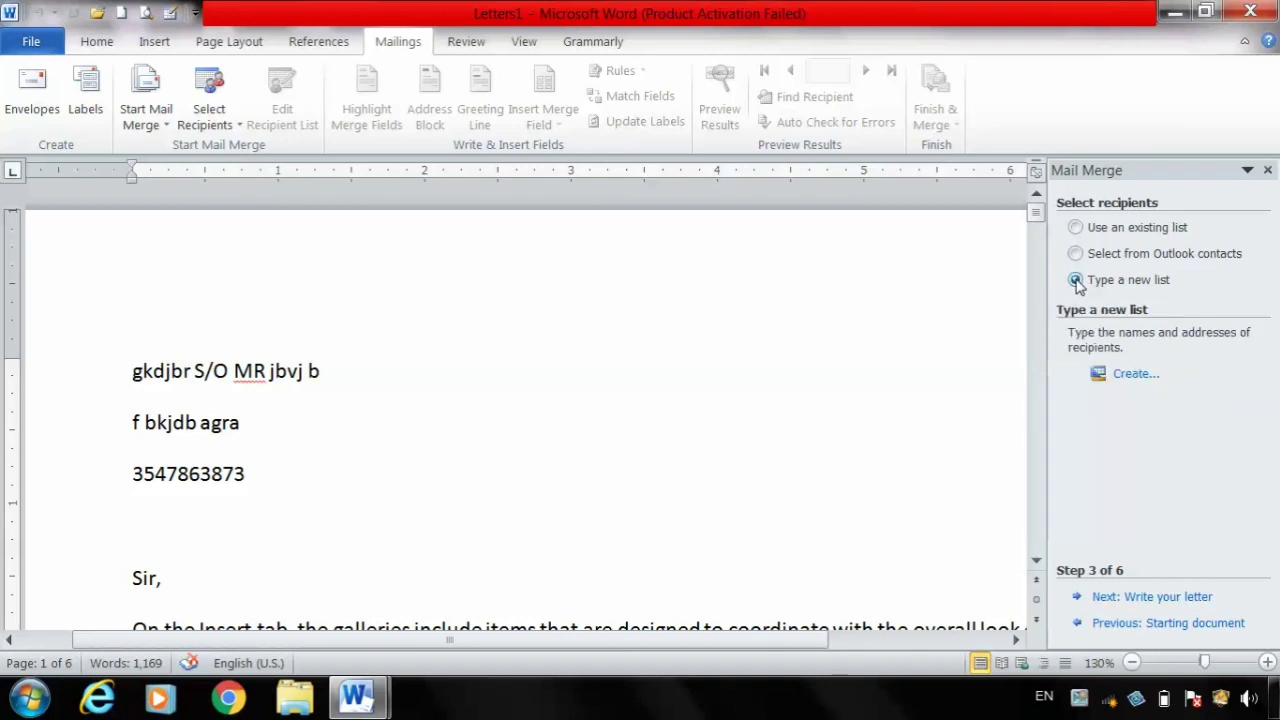
pyautogui.click(1122, 376)
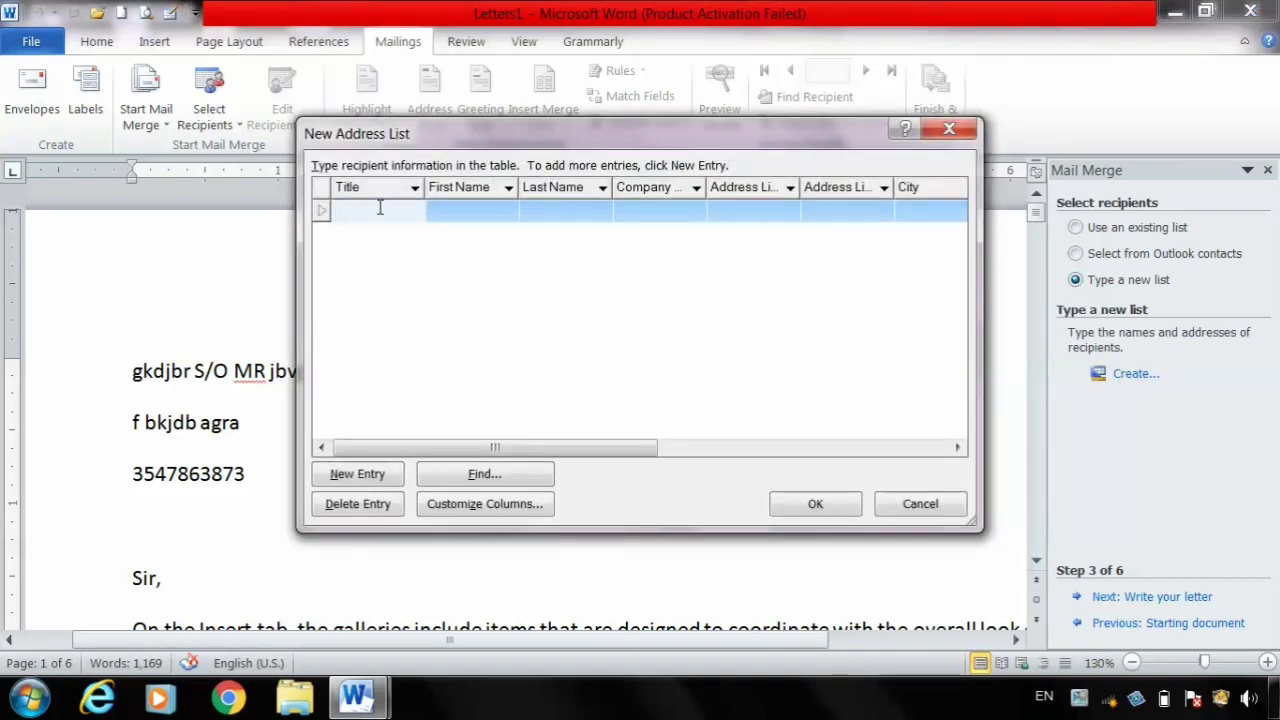
pyautogui.click(949, 128)
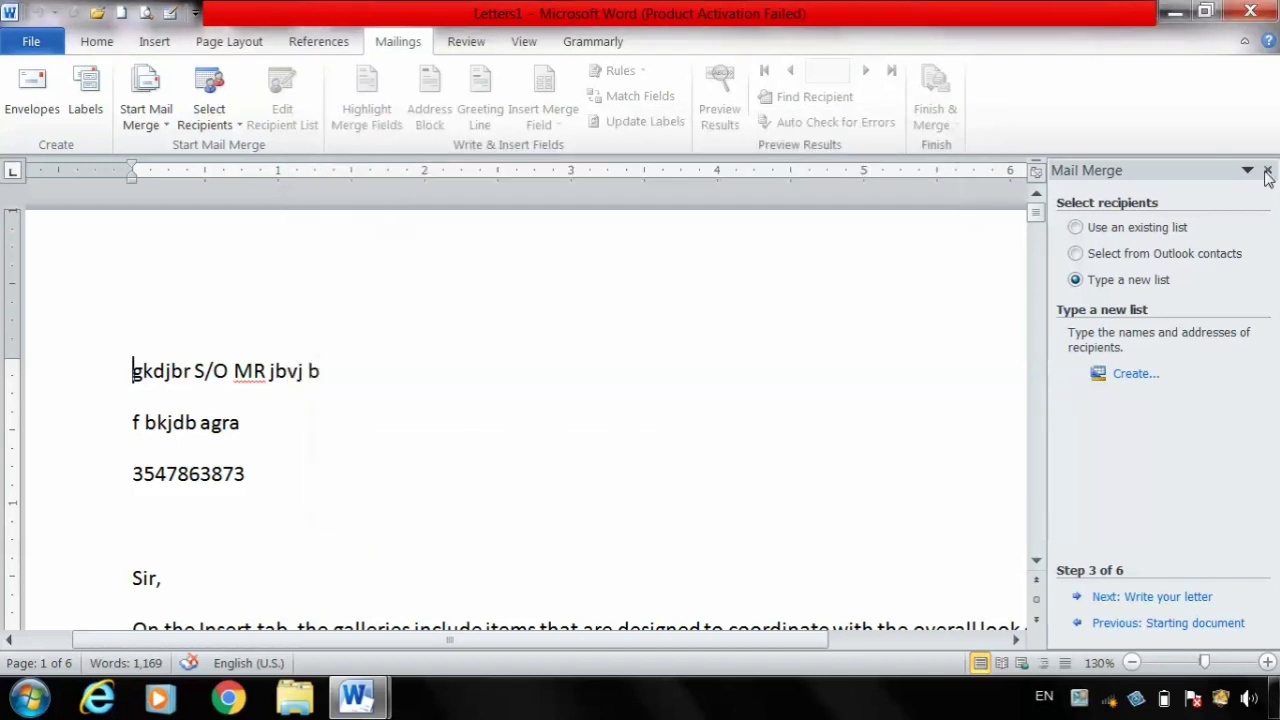
pyautogui.click(1267, 170)
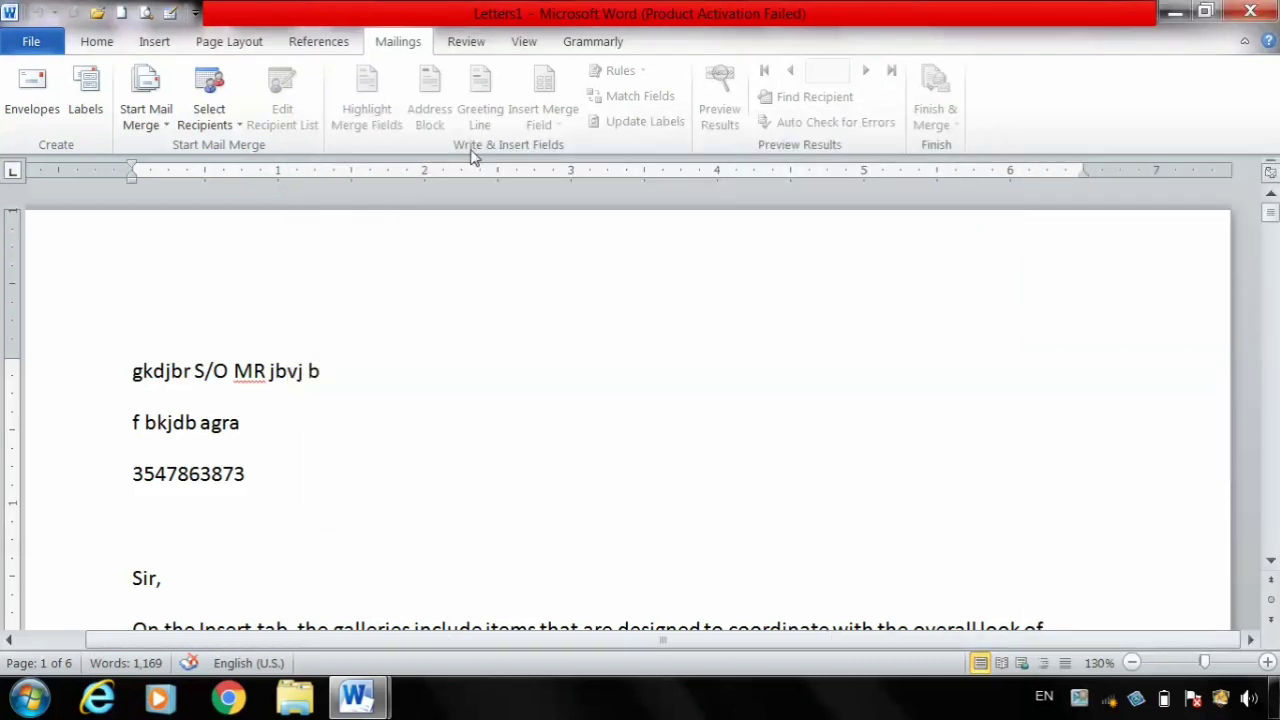
pyautogui.click(216, 121)
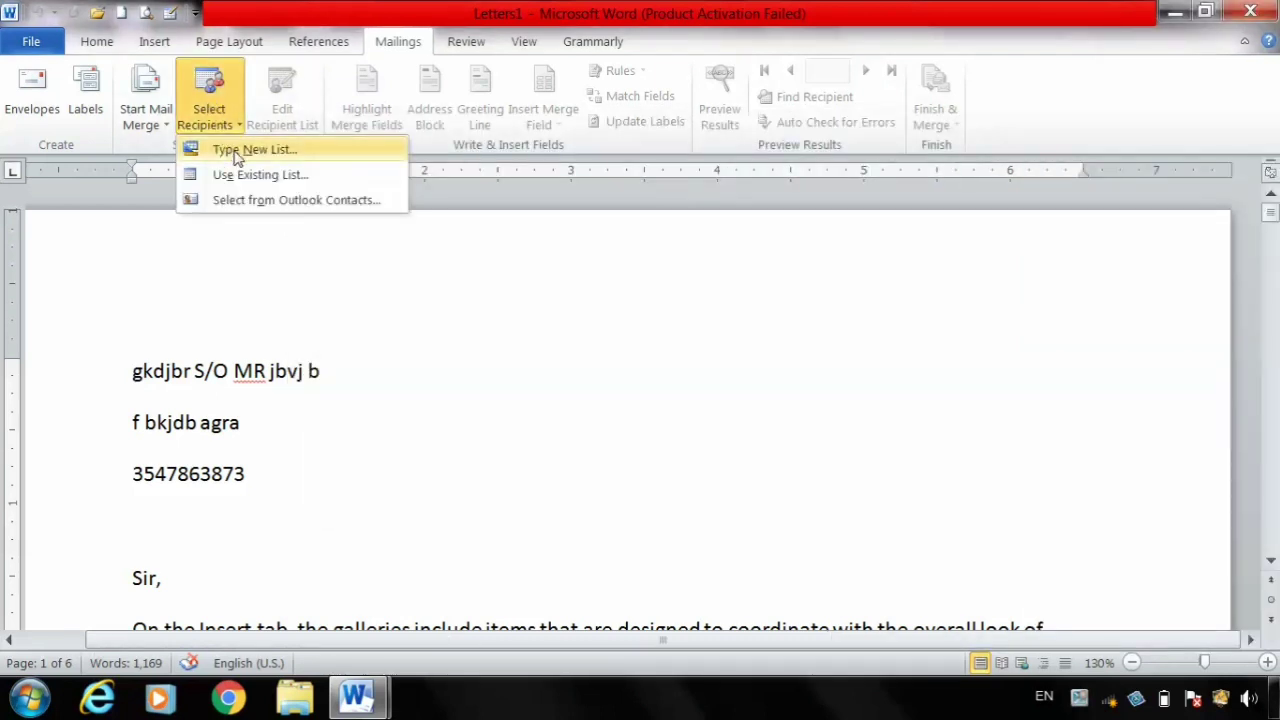